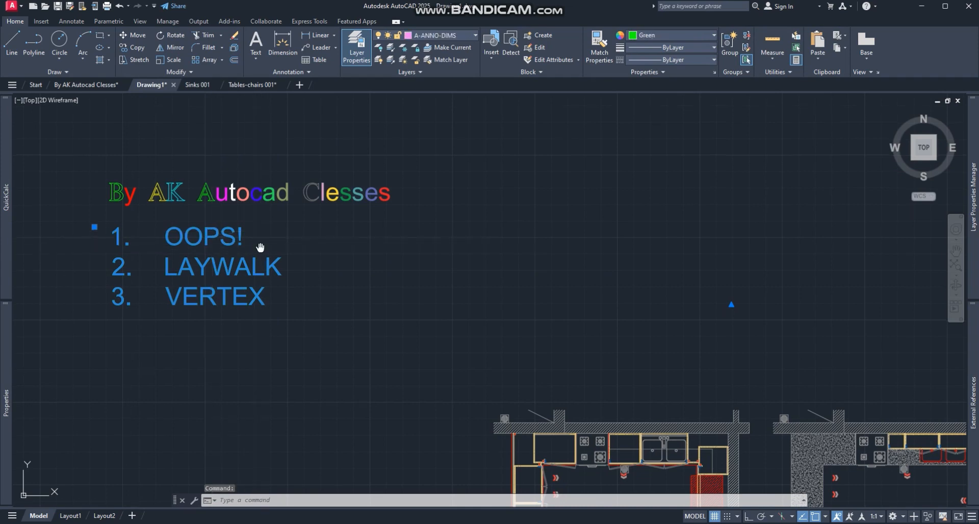
# Draw a small circle just after the "OOPS!" text in the command list.
pyautogui.press('Escape')
pyautogui.scroll(2, 171, 208)
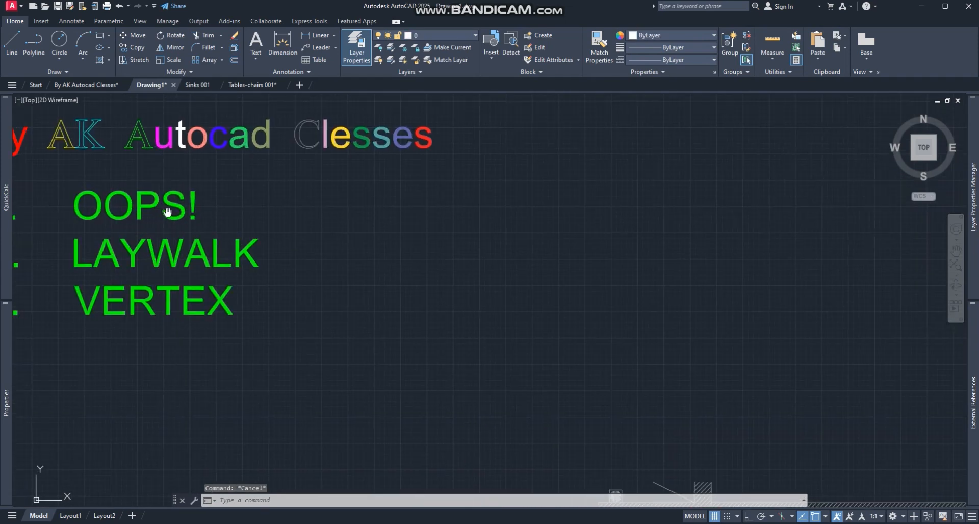
pyautogui.click(384, 225)
pyautogui.click(234, 236)
pyautogui.press('Escape')
pyautogui.write('c')
pyautogui.press('Return')
pyautogui.click(394, 233)
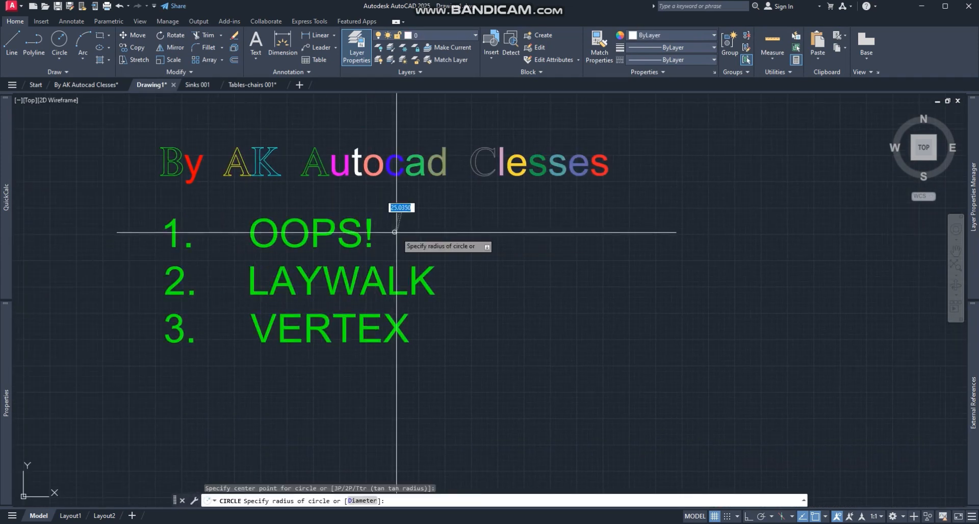
pyautogui.click(399, 236)
pyautogui.press('Escape')
# Match the small circle's properties to those of the "OOPS!" list text.
pyautogui.click(366, 234)
pyautogui.write('ma')
pyautogui.press('Return')
pyautogui.click(400, 235)
pyautogui.press('Escape')
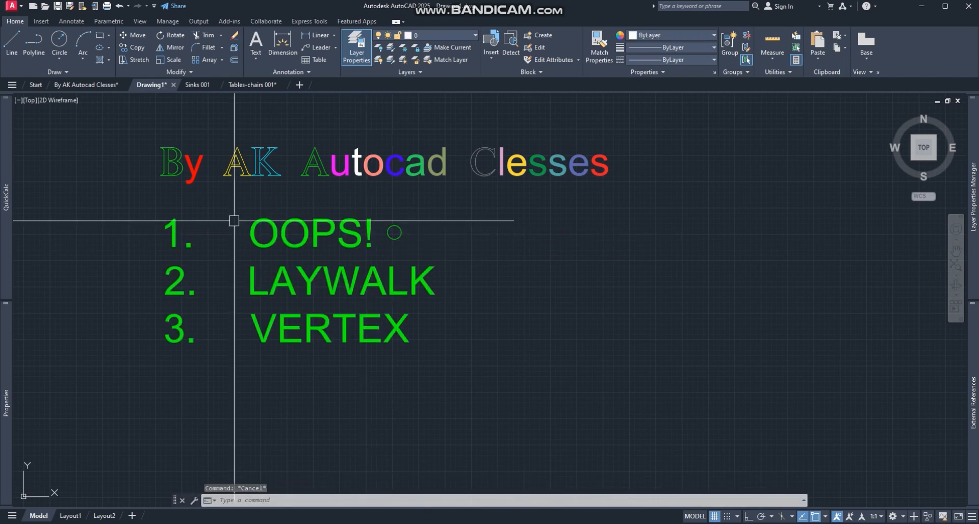
# Erase the three chairs above the long rectangular table with the inner rectangle.
pyautogui.scroll(-6, 225, 220)
pyautogui.moveTo(395, 350); pyautogui.dragTo(332, 231, button='middle')
pyautogui.moveTo(484, 213); pyautogui.dragTo(341, 271, button='middle')
pyautogui.moveTo(571, 180); pyautogui.dragTo(531, 265, button='middle')
pyautogui.scroll(3, 530, 255)
pyautogui.scroll(3, 533, 220)
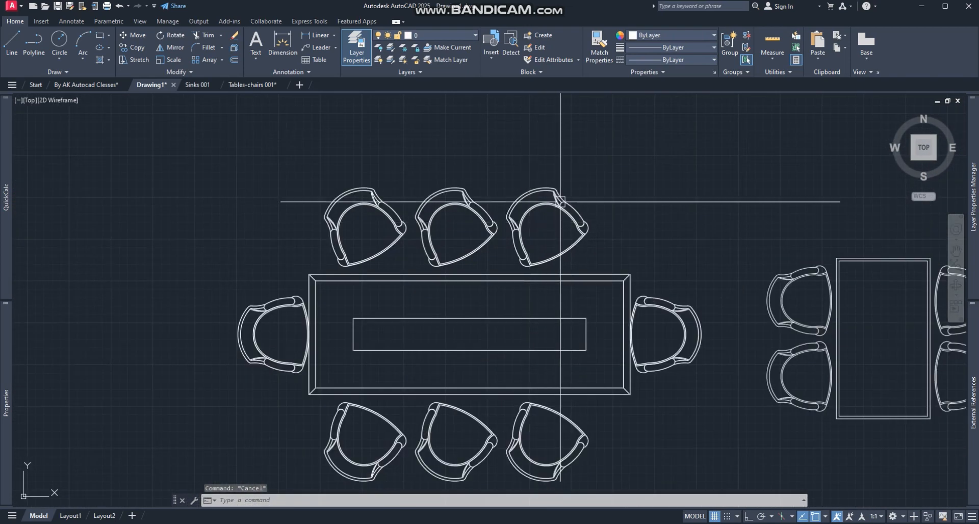
pyautogui.press('Escape')
pyautogui.click(269, 141)
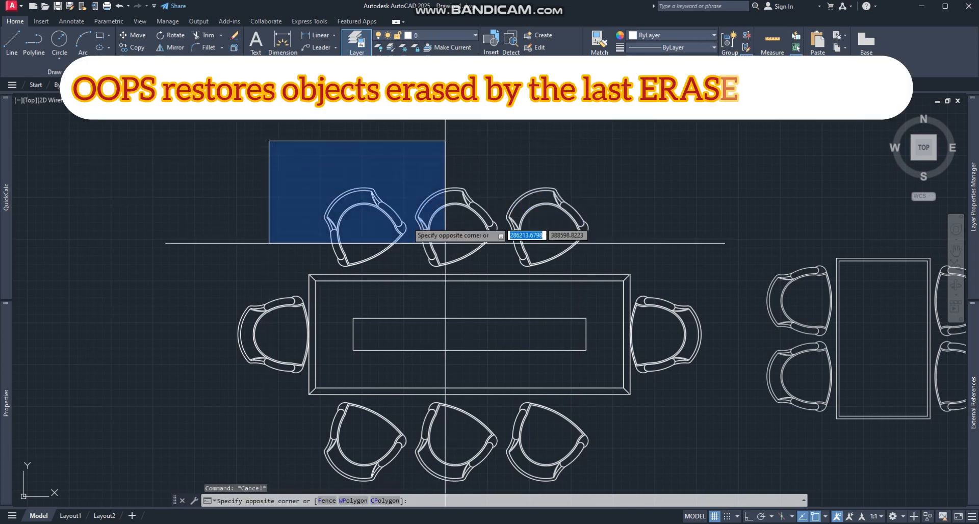
pyautogui.click(614, 282)
pyautogui.press('Delete')
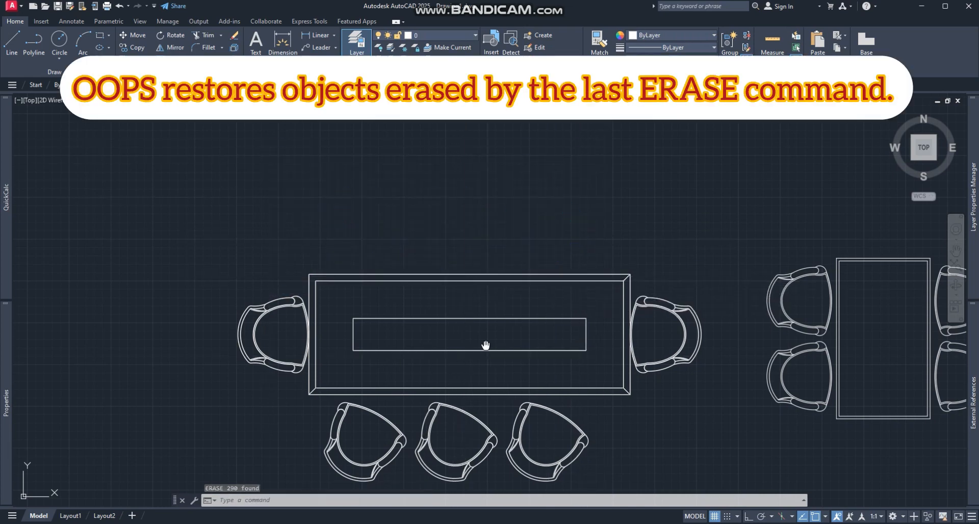
# Erase the three chairs below the long rectangular table, and undo both chair erasures.
pyautogui.moveTo(590, 448); pyautogui.dragTo(520, 313, button='middle')
pyautogui.click(252, 237)
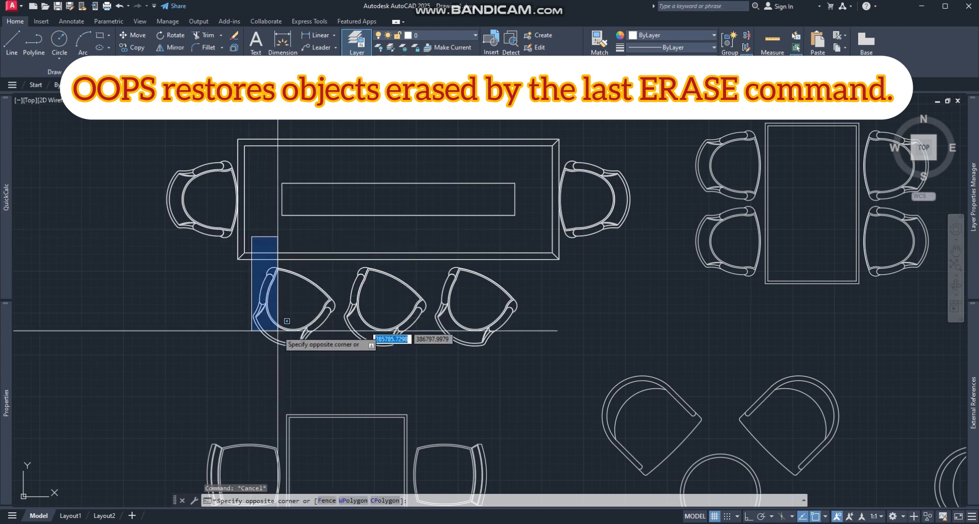
pyautogui.click(529, 366)
pyautogui.press('Delete')
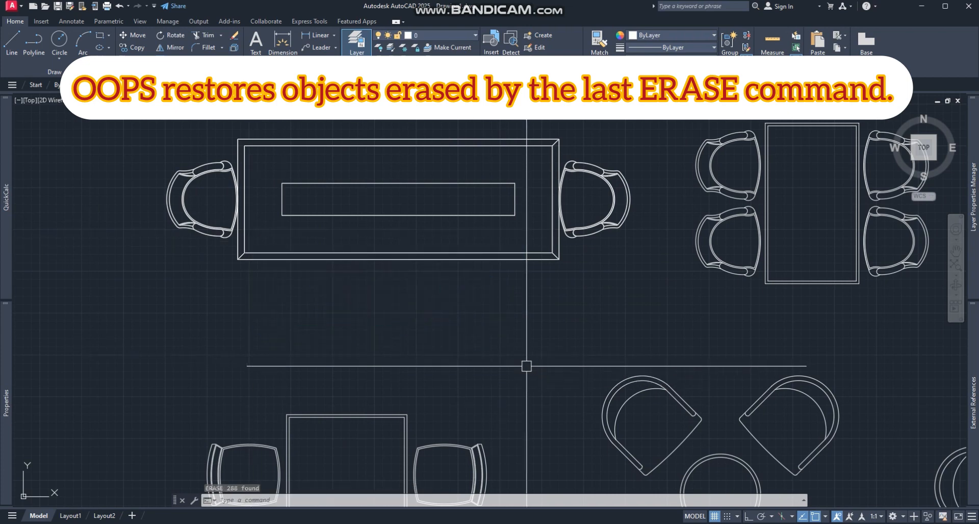
pyautogui.hotkey('ctrl', 'z')
pyautogui.hotkey('ctrl', 'z')
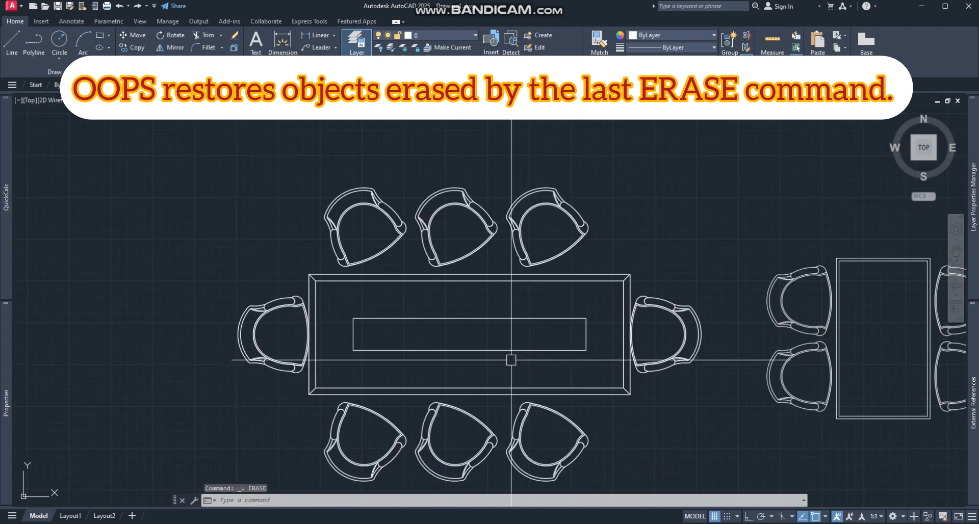
# Erase all eight chairs around the long rectangular table in a single Erase command.
pyautogui.moveTo(408, 298); pyautogui.dragTo(342, 212, button='middle')
pyautogui.click(128, 193)
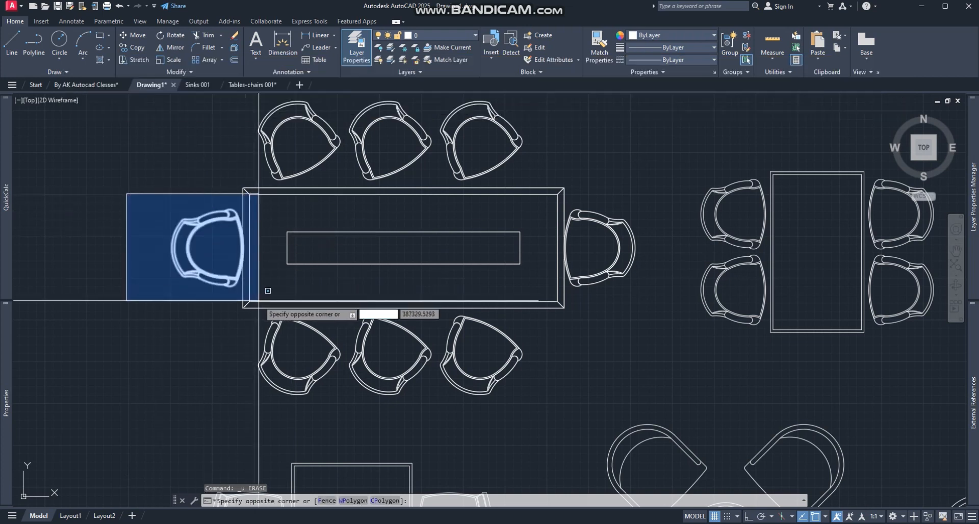
pyautogui.press('Escape')
pyautogui.click(142, 211)
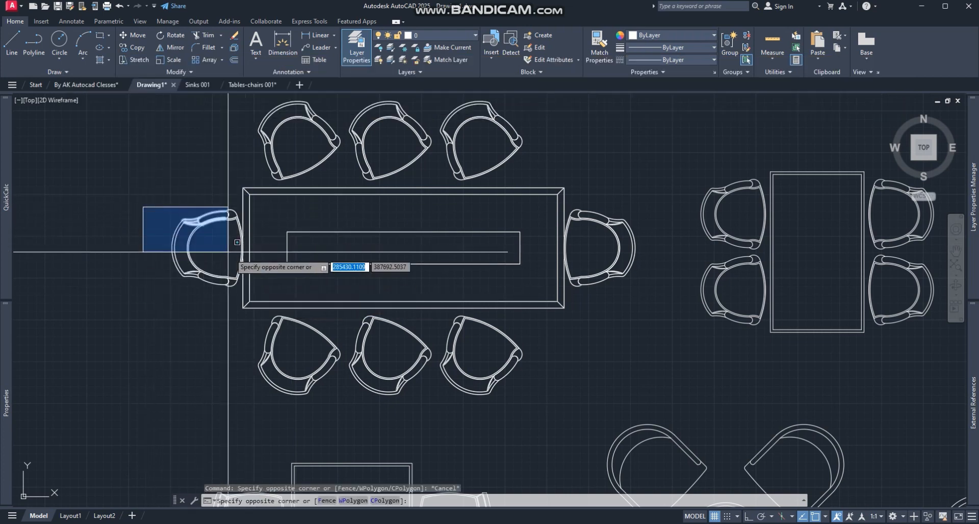
pyautogui.click(268, 285)
pyautogui.moveTo(277, 241); pyautogui.dragTo(264, 307, button='middle')
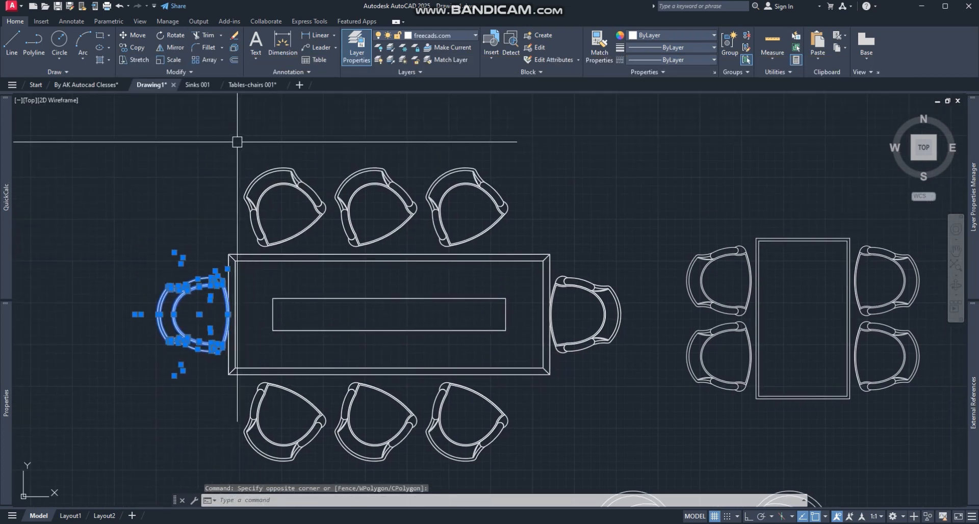
pyautogui.click(242, 140)
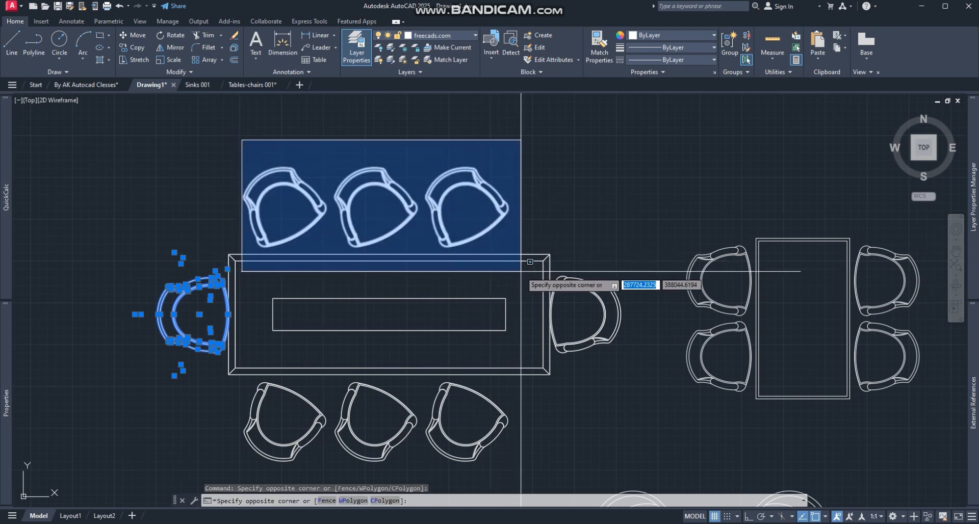
pyautogui.click(530, 261)
pyautogui.scroll(2, 507, 208)
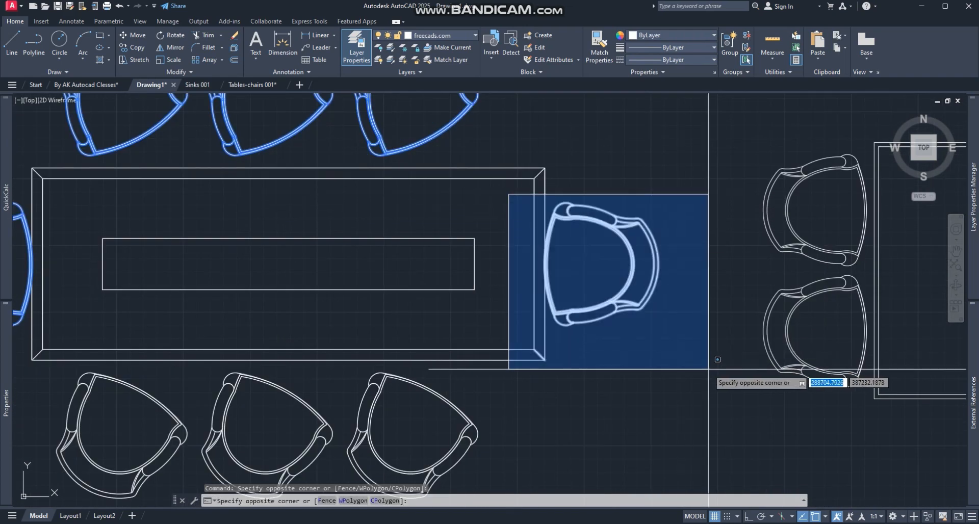
pyautogui.click(680, 340)
pyautogui.scroll(-2, 635, 301)
pyautogui.scroll(3, 279, 295)
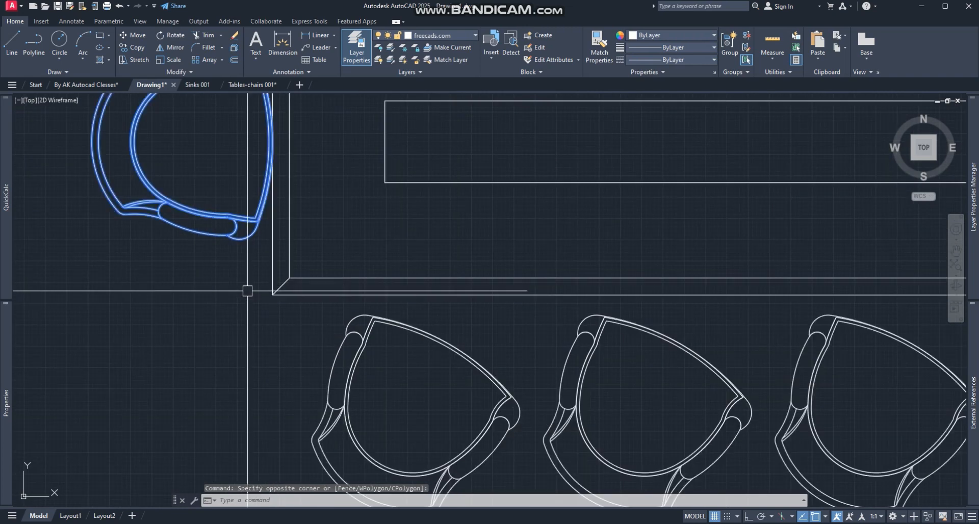
pyautogui.scroll(2, 293, 280)
pyautogui.click(293, 243)
pyautogui.scroll(-5, 295, 259)
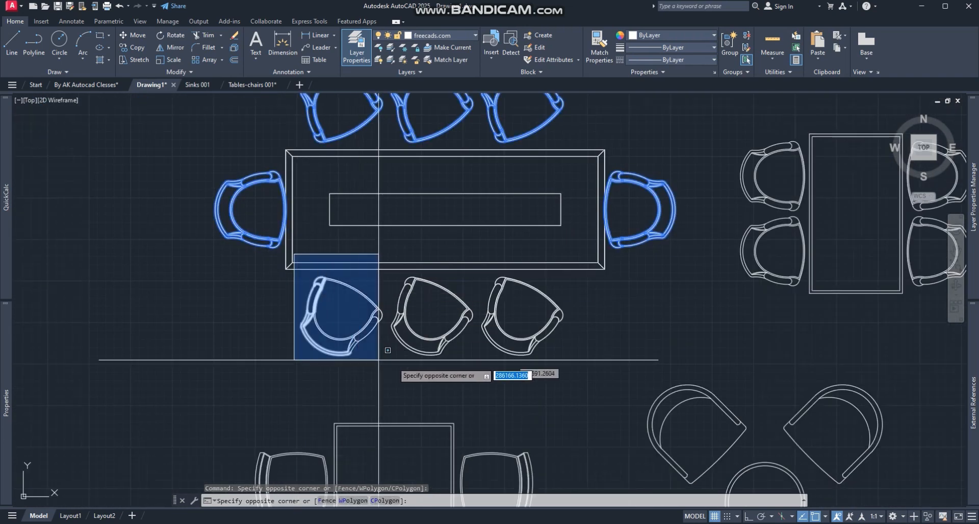
pyautogui.click(571, 393)
pyautogui.scroll(-2, 375, 317)
pyautogui.scroll(-1, 313, 306)
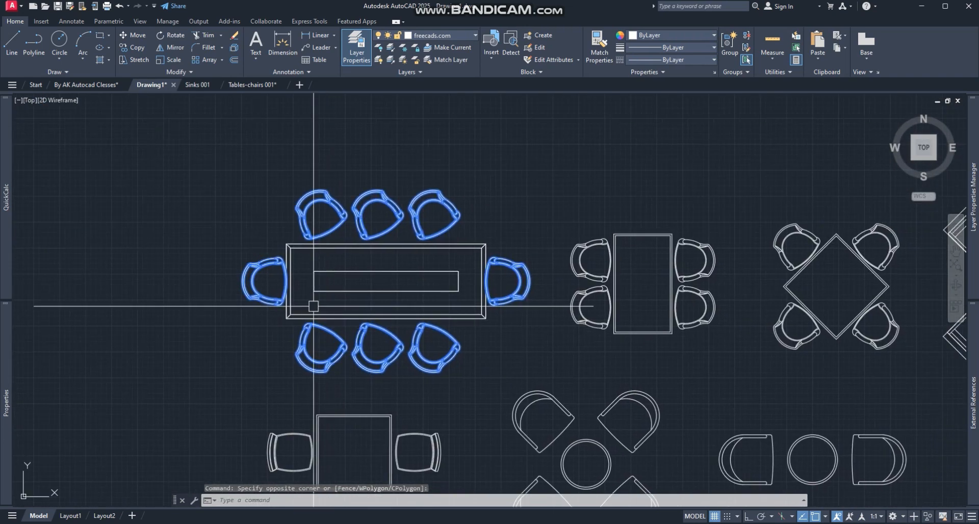
pyautogui.scroll(3, 301, 297)
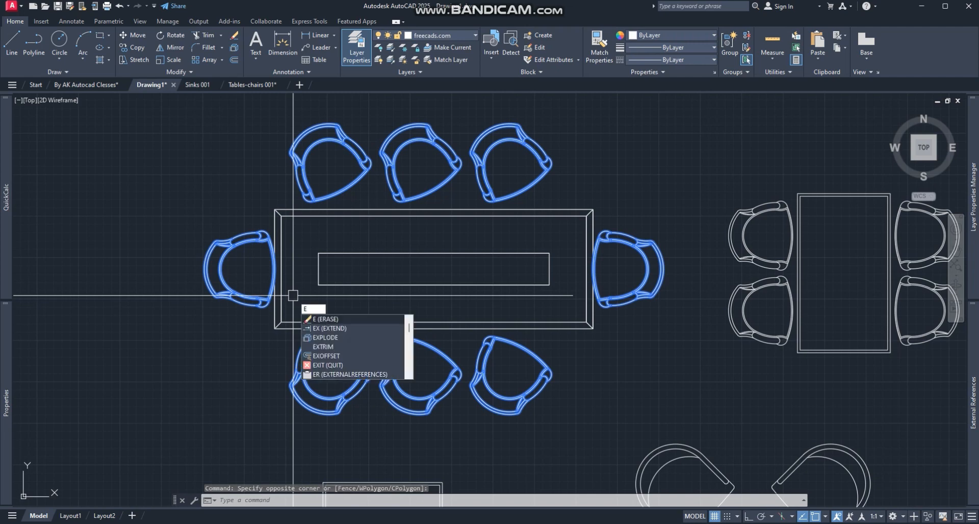
pyautogui.press('Return')
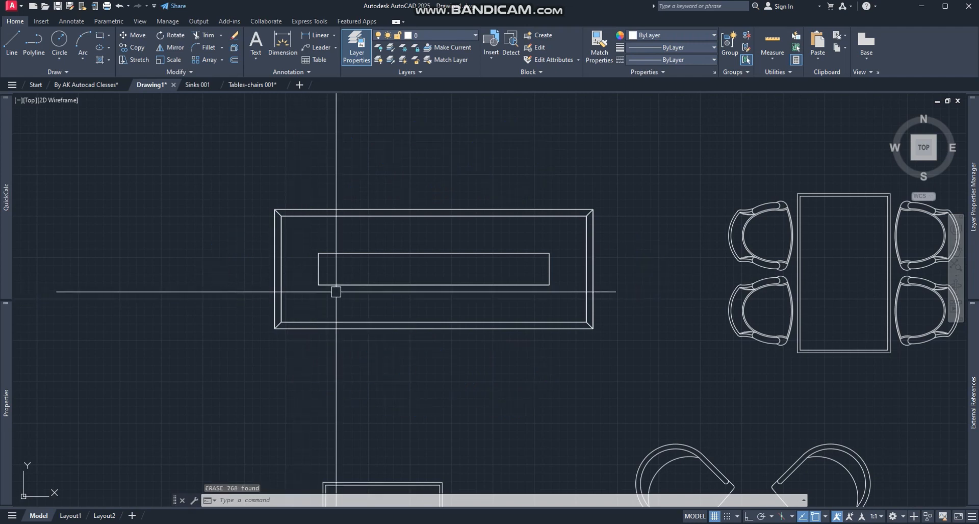
pyautogui.scroll(-2, 336, 292)
pyautogui.click(259, 220)
pyautogui.click(512, 353)
pyautogui.press('Escape')
# Copy the rectangular table set with four chairs, beside the chairless long table, to the free space directly above it.
pyautogui.moveTo(579, 233); pyautogui.dragTo(475, 249, button='middle')
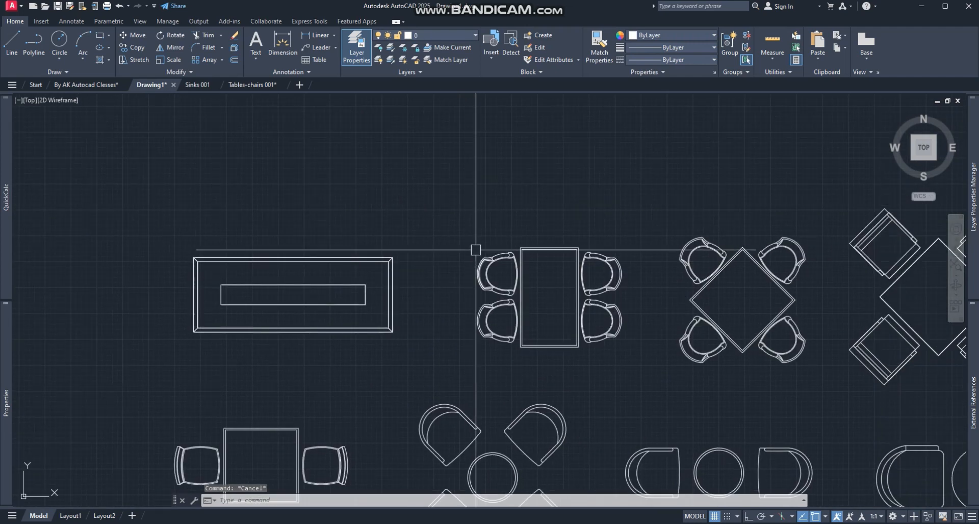
pyautogui.click(459, 203)
pyautogui.click(636, 363)
pyautogui.moveTo(626, 364); pyautogui.dragTo(607, 386, button='middle')
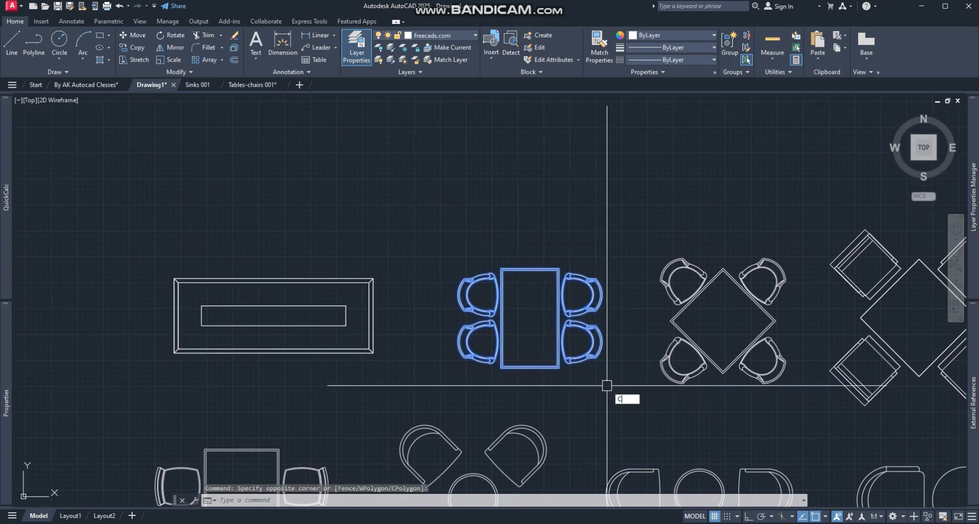
pyautogui.write('o')
pyautogui.press('Return')
pyautogui.click(618, 379)
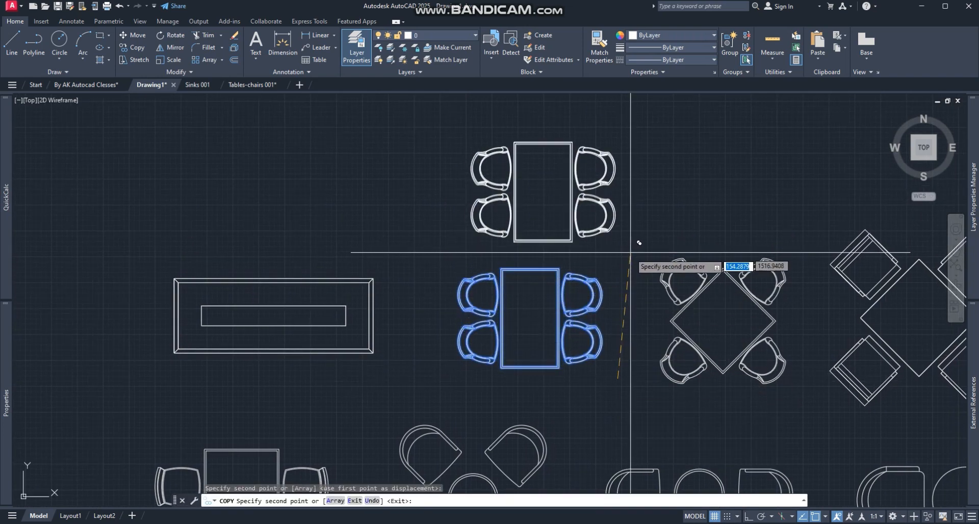
pyautogui.press('Escape')
# Copy the adjacent diamond-shaped table set with four rounded chairs to the free space directly above it.
pyautogui.moveTo(695, 282); pyautogui.dragTo(571, 299, button='middle')
pyautogui.click(523, 256)
pyautogui.click(670, 427)
pyautogui.press('Return')
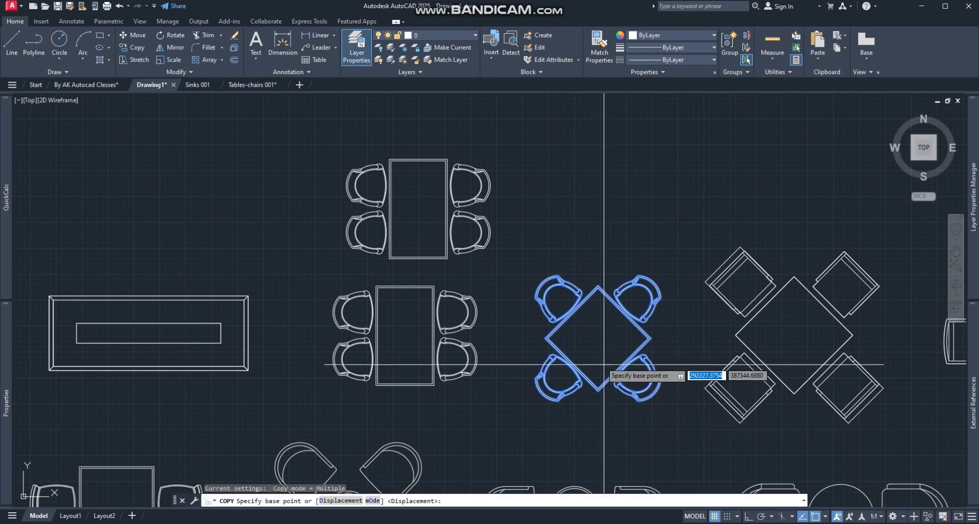
pyautogui.click(601, 363)
pyautogui.click(593, 210)
pyautogui.press('Escape')
pyautogui.scroll(-4, 561, 235)
pyautogui.moveTo(614, 307); pyautogui.dragTo(612, 306, button='middle')
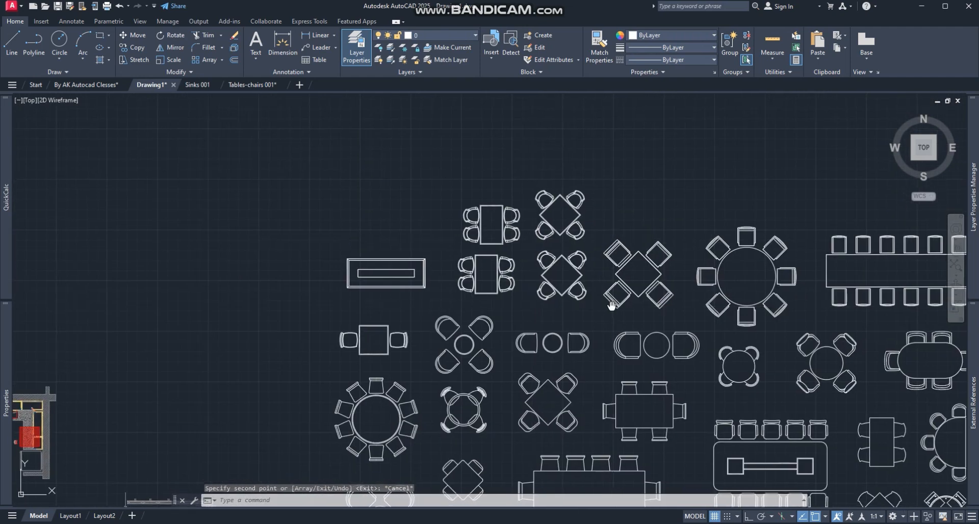
pyautogui.scroll(6, 642, 232)
pyautogui.scroll(-6, 611, 259)
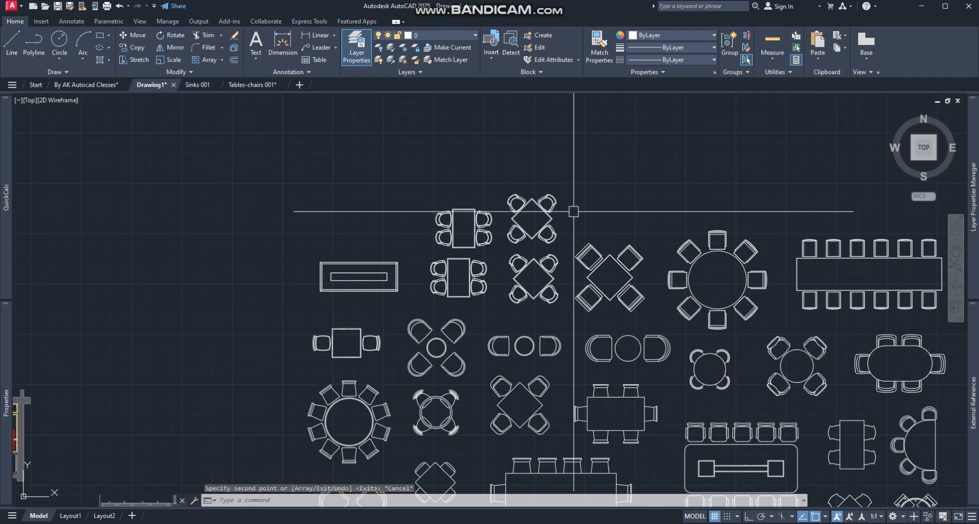
pyautogui.click(572, 209)
pyautogui.click(642, 324)
pyautogui.write('m')
pyautogui.press('Return')
pyautogui.scroll(4, 635, 282)
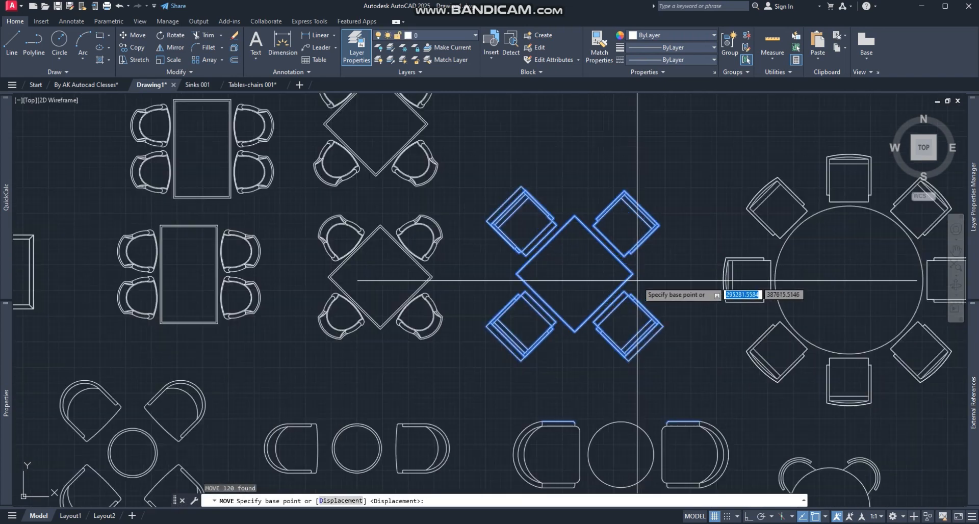
pyautogui.click(658, 289)
pyautogui.scroll(-2, 664, 250)
pyautogui.moveTo(663, 251); pyautogui.dragTo(646, 335, button='middle')
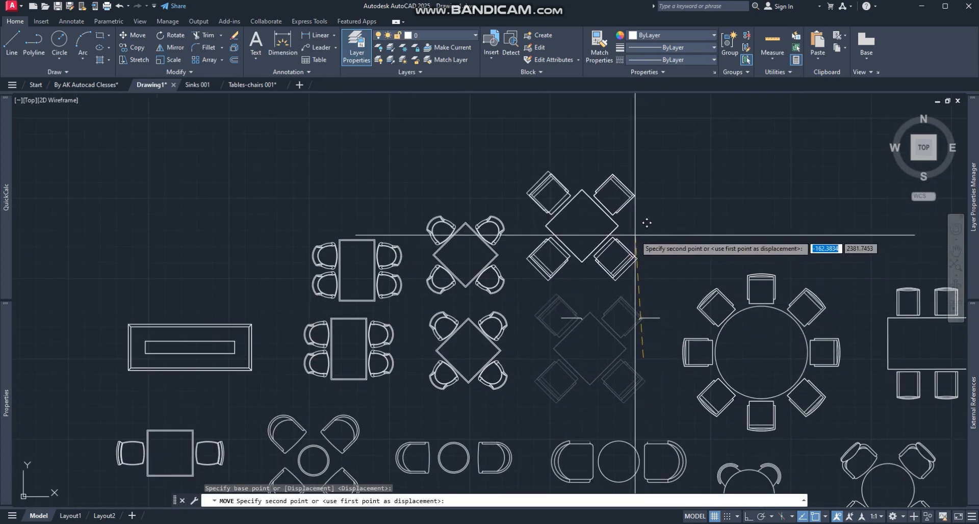
pyautogui.press('Escape')
# Move the diamond-shaped table set with four square chairs upward, out of its row.
pyautogui.click(649, 407)
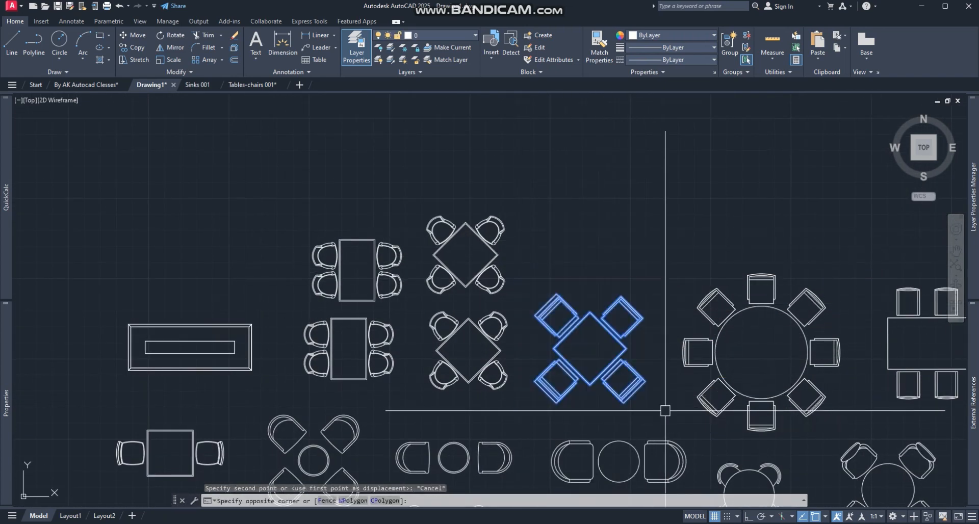
pyautogui.write('m')
pyautogui.press('Return')
pyautogui.click(633, 276)
pyautogui.click(636, 165)
pyautogui.press('Escape')
# Move the round table set with ten chairs to the left, away from the other furniture.
pyautogui.scroll(-6, 535, 225)
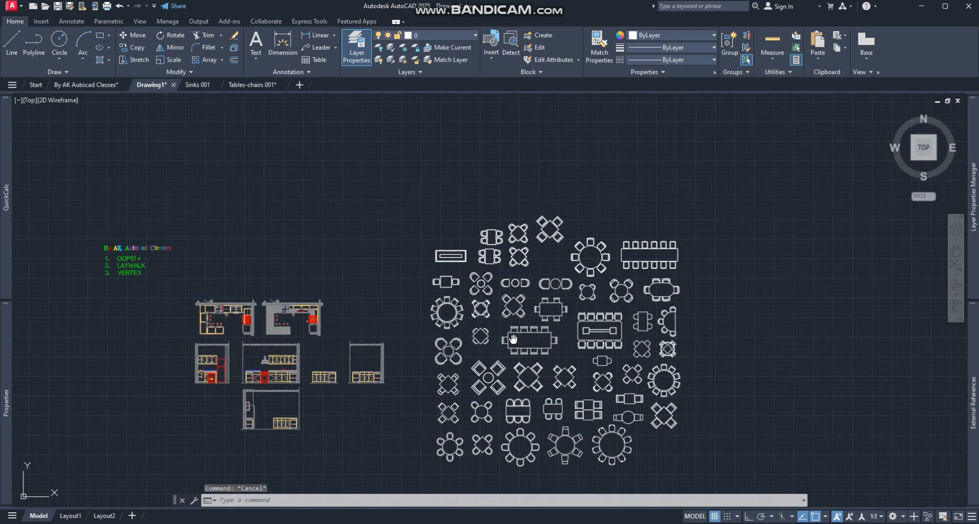
pyautogui.moveTo(513, 340); pyautogui.dragTo(457, 312, button='middle')
pyautogui.scroll(4, 402, 306)
pyautogui.moveTo(390, 227); pyautogui.dragTo(447, 337, button='middle')
pyautogui.scroll(2, 447, 338)
pyautogui.click(328, 307)
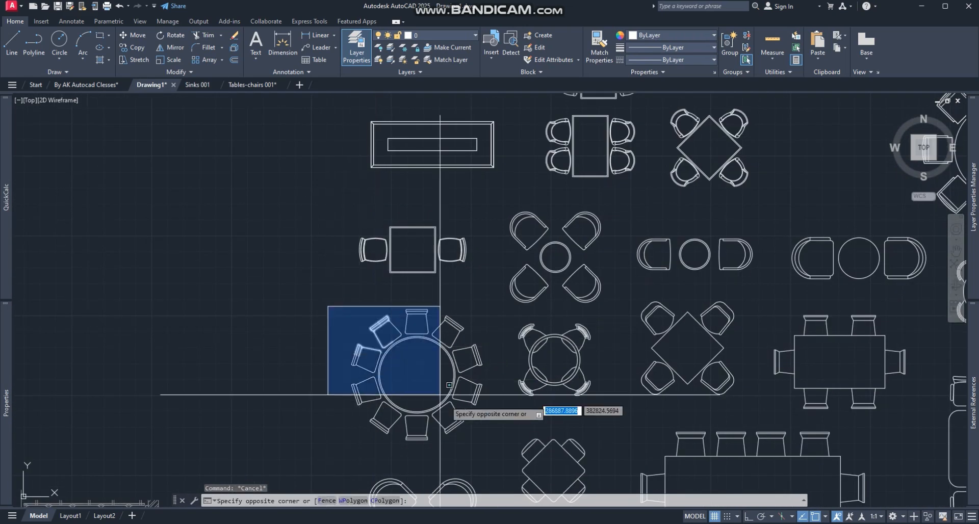
pyautogui.click(485, 449)
pyautogui.write('m')
pyautogui.press('Return')
pyautogui.click(414, 377)
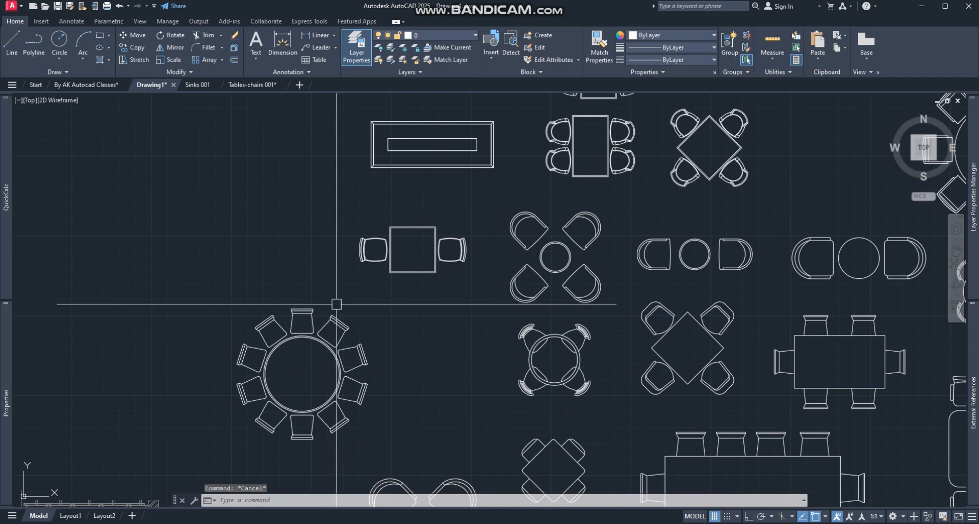
# Move the half-round table set with five chairs to the right and slightly down, outside the furniture group.
pyautogui.scroll(-2, 336, 305)
pyautogui.moveTo(611, 382); pyautogui.dragTo(541, 382, button='middle')
pyautogui.moveTo(663, 378); pyautogui.dragTo(535, 339, button='middle')
pyautogui.scroll(2, 534, 339)
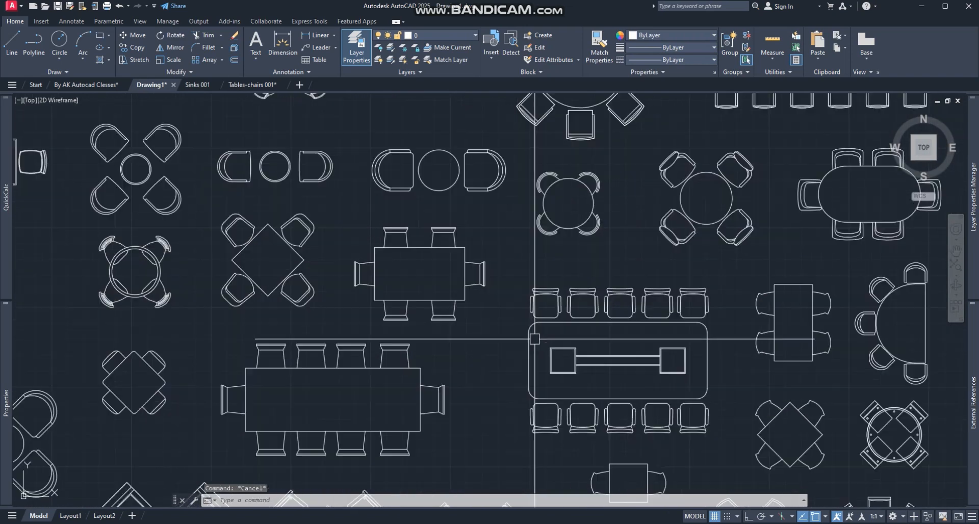
pyautogui.moveTo(903, 309); pyautogui.dragTo(626, 310, button='middle')
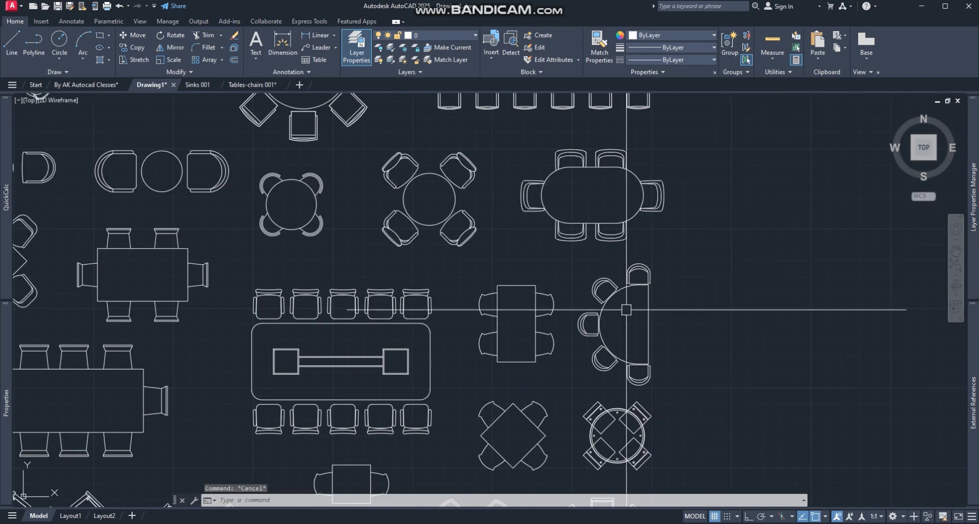
pyautogui.click(577, 250)
pyautogui.click(701, 396)
pyautogui.write('m')
pyautogui.press('space')
pyautogui.click(682, 371)
pyautogui.click(786, 396)
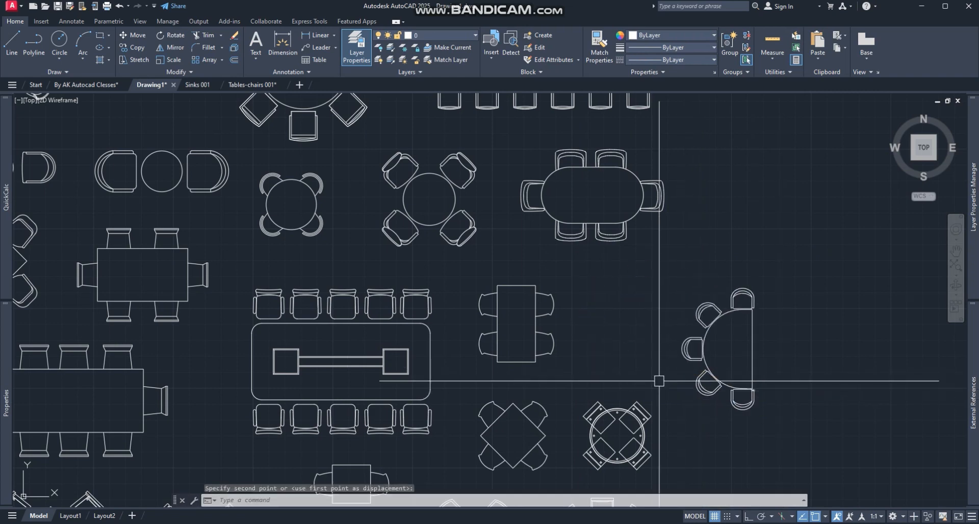
pyautogui.scroll(-2, 461, 344)
pyautogui.moveTo(142, 250); pyautogui.dragTo(277, 334, button='middle')
pyautogui.scroll(2, 264, 323)
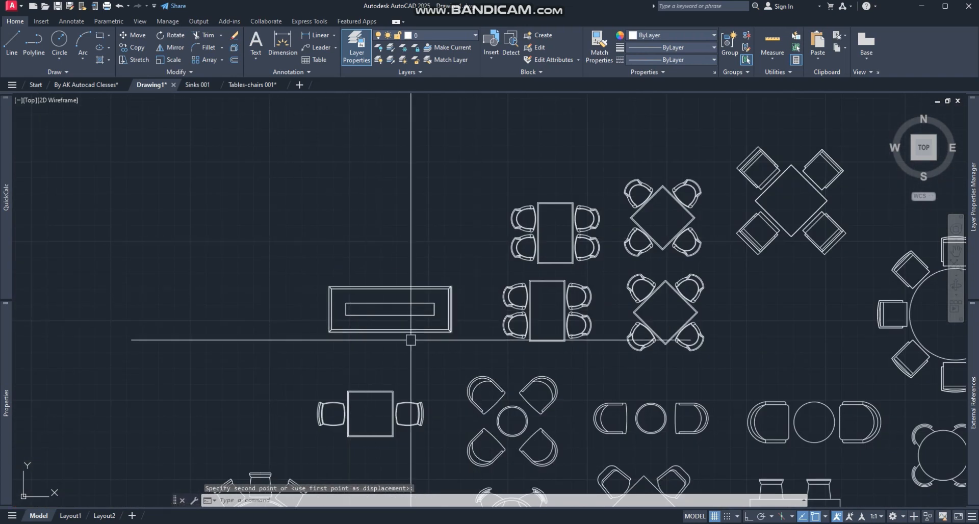
# Restore the erased chairs around the long rectangular table with the OOPS command.
pyautogui.moveTo(433, 327)
pyautogui.mouseDown(button='middle')
pyautogui.moveTo(376, 334)
pyautogui.moveTo(354, 284)
pyautogui.mouseUp(button='middle')
pyautogui.scroll(2, 349, 299)
pyautogui.press('Escape')
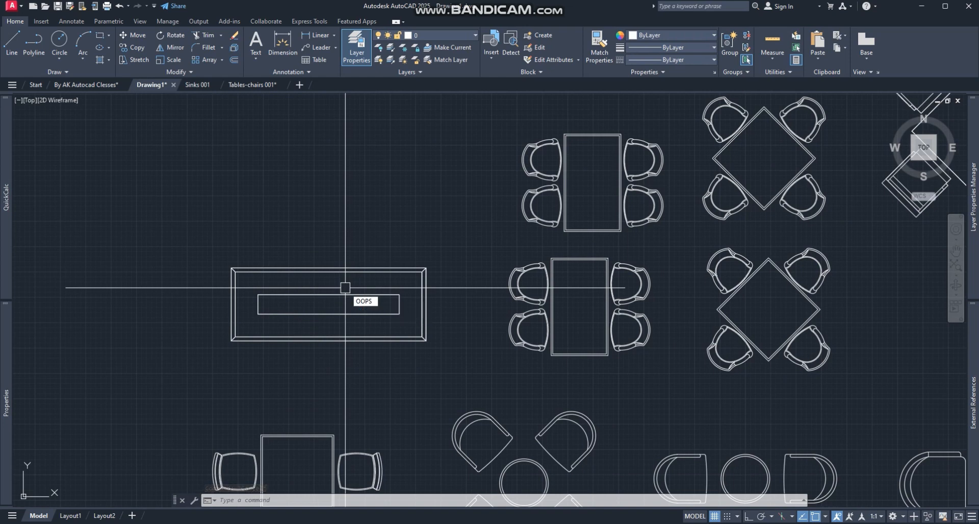
pyautogui.press('Return')
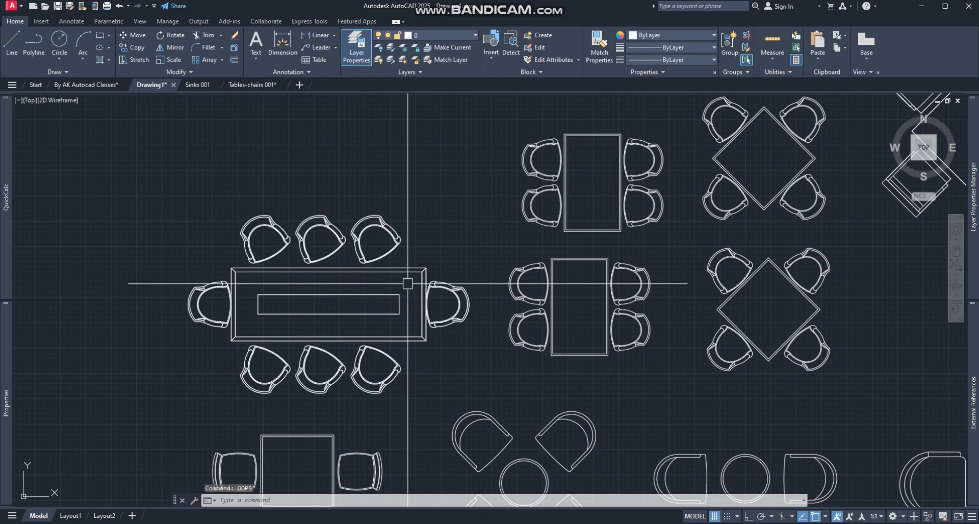
# Erase the round table set with ten chairs at the left edge of the furniture group.
pyautogui.scroll(-6, 407, 284)
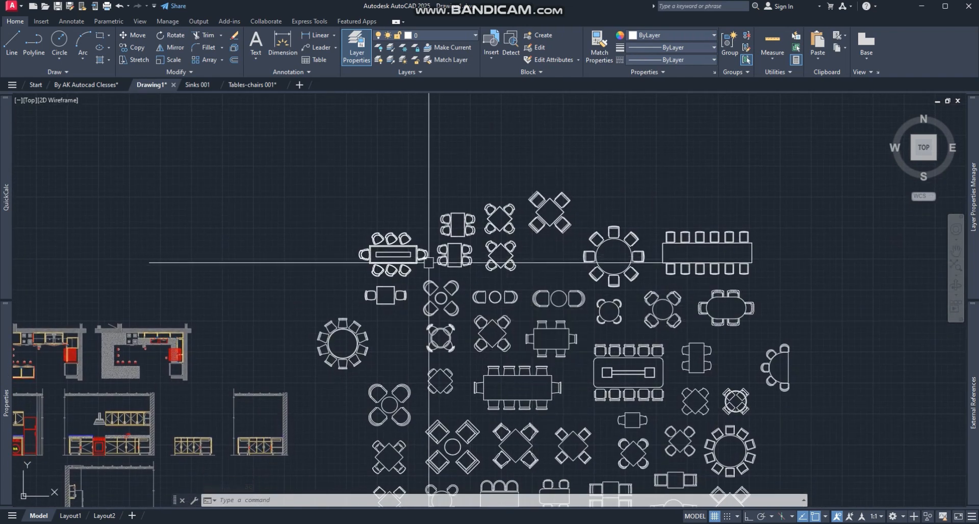
pyautogui.scroll(2, 366, 335)
pyautogui.click(393, 301)
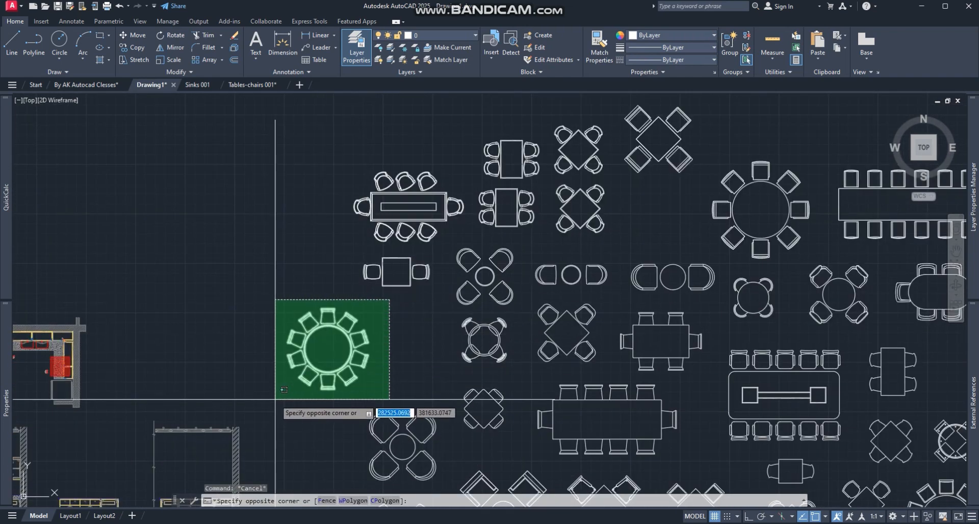
pyautogui.click(276, 404)
pyautogui.write('E')
pyautogui.press('Return')
# Move the long rectangular table set with eight chairs upward, above its row.
pyautogui.moveTo(411, 276); pyautogui.dragTo(369, 334, button='middle')
pyautogui.click(301, 212)
pyautogui.click(427, 306)
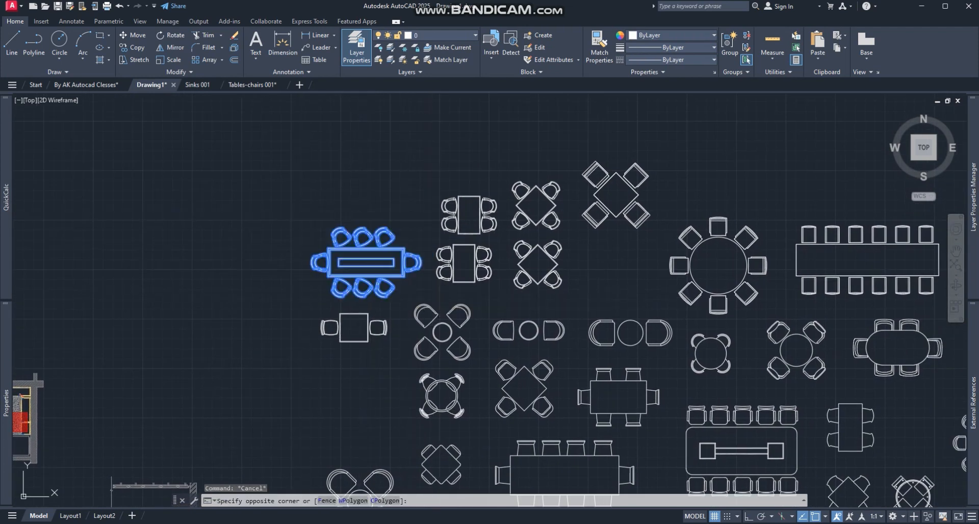
pyautogui.moveTo(366, 268); pyautogui.dragTo(382, 298, button='middle')
pyautogui.write('m')
pyautogui.click(274, 332)
pyautogui.click(270, 252)
# Move the square table set with two chairs up and slightly left, beneath the long rectangular table set.
pyautogui.scroll(-2, 305, 233)
pyautogui.click(301, 280)
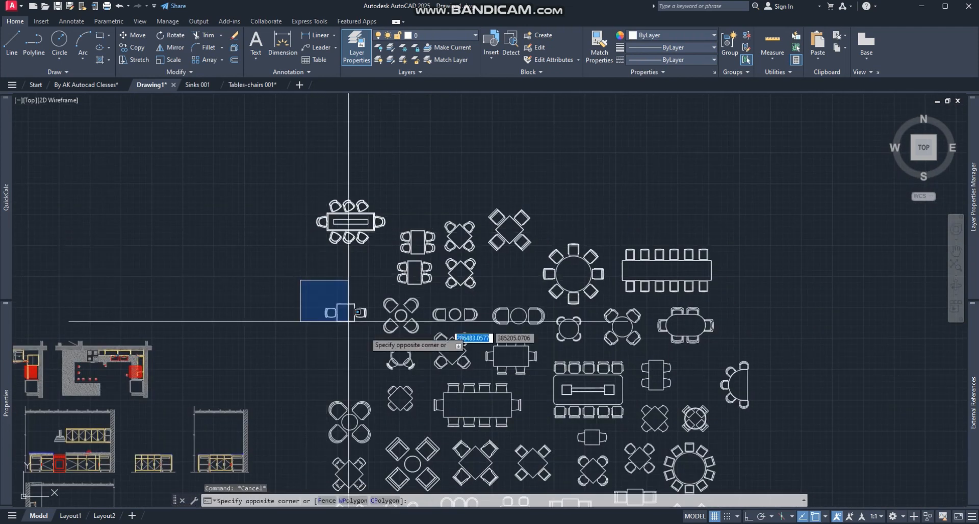
pyautogui.click(379, 341)
pyautogui.write('m')
pyautogui.click(267, 345)
pyautogui.click(253, 306)
pyautogui.press('Escape')
# Try to move the wall and ceiling parts of the rightmost cabinet elevation up and left, and undo the move.
pyautogui.moveTo(249, 373); pyautogui.dragTo(299, 313, button='middle')
pyautogui.scroll(2, 300, 313)
pyautogui.click(323, 268)
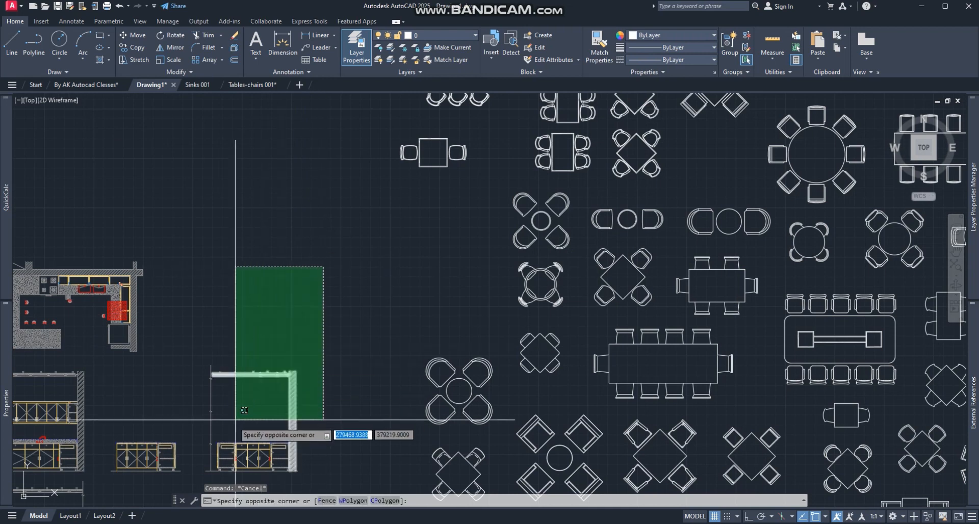
pyautogui.click(210, 426)
pyautogui.write('m')
pyautogui.click(246, 338)
pyautogui.click(203, 261)
pyautogui.press('Escape')
pyautogui.moveTo(265, 397); pyautogui.dragTo(256, 255, button='middle')
pyautogui.hotkey('ctrl', 'z')
pyautogui.hotkey('ctrl', 'z')
pyautogui.click(220, 249)
pyautogui.click(335, 412)
pyautogui.write('m')
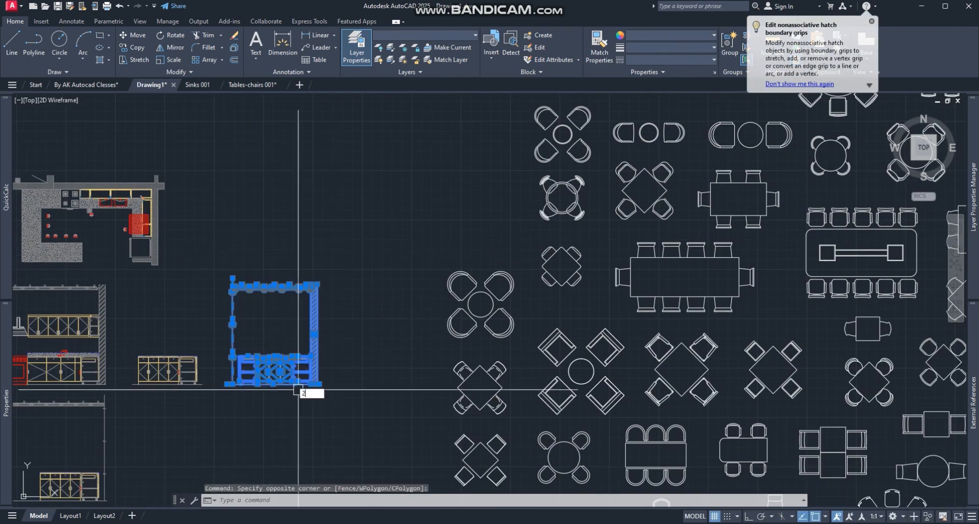
pyautogui.click(271, 333)
pyautogui.press('Escape')
# Move the round table set with four rounded armchairs, right of the cabinet elevations, a short distance to the left.
pyautogui.moveTo(484, 321); pyautogui.dragTo(367, 375, button='middle')
pyautogui.click(357, 240)
pyautogui.click(462, 336)
pyautogui.write('m')
pyautogui.click(371, 340)
pyautogui.click(315, 350)
# Move the small diamond-shaped table set beside the ten-chair rectangular table to the free space left of the square two-chair set.
pyautogui.click(374, 299)
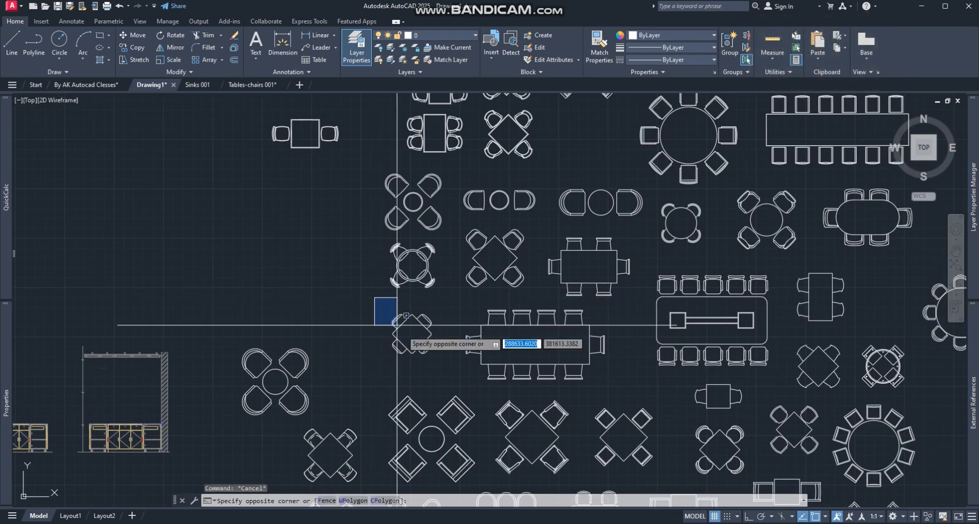
pyautogui.click(453, 370)
pyautogui.write('m')
pyautogui.click(420, 346)
pyautogui.moveTo(339, 258); pyautogui.dragTo(387, 361, button='middle')
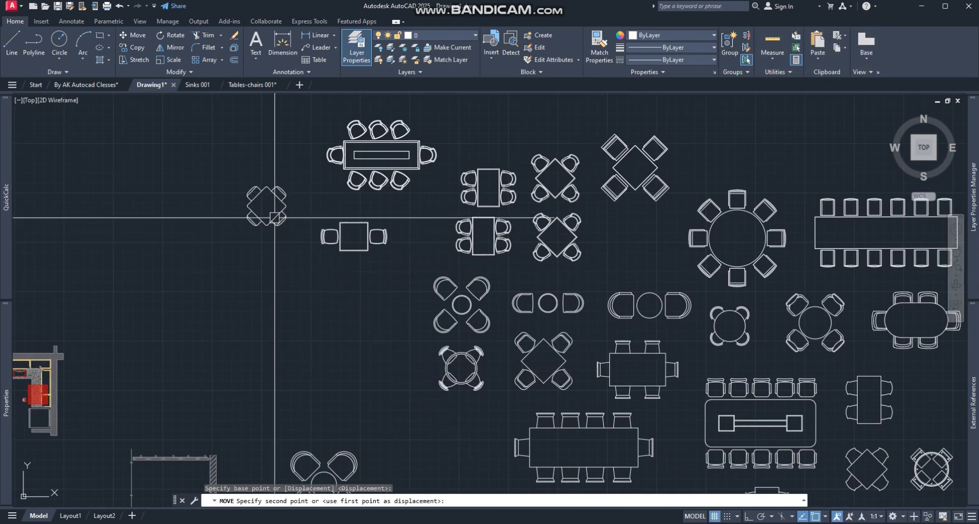
pyautogui.click(276, 218)
pyautogui.press('Escape')
# Try to restore the erased round table set with ten chairs using the OOPS command.
pyautogui.moveTo(529, 286); pyautogui.dragTo(526, 225, button='middle')
pyautogui.moveTo(317, 290); pyautogui.dragTo(311, 344, button='middle')
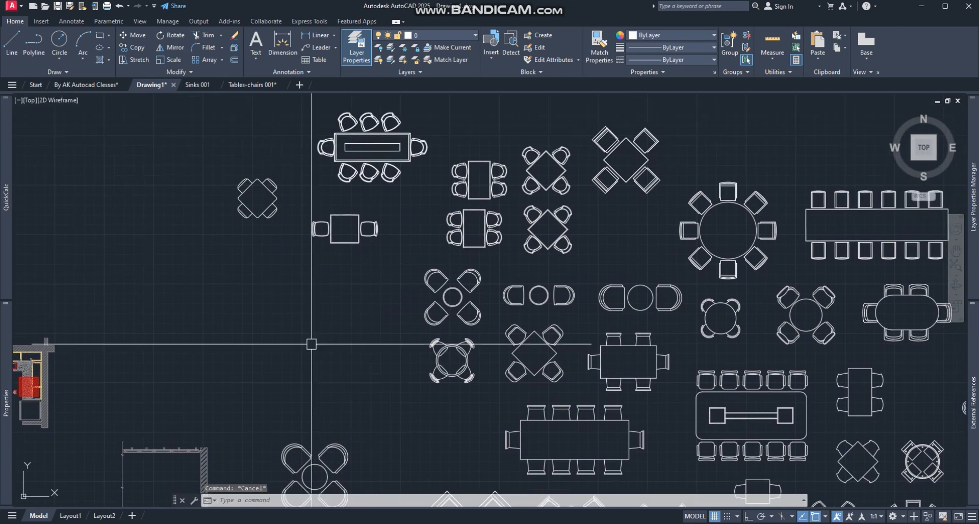
pyautogui.click(192, 291)
pyautogui.click(353, 412)
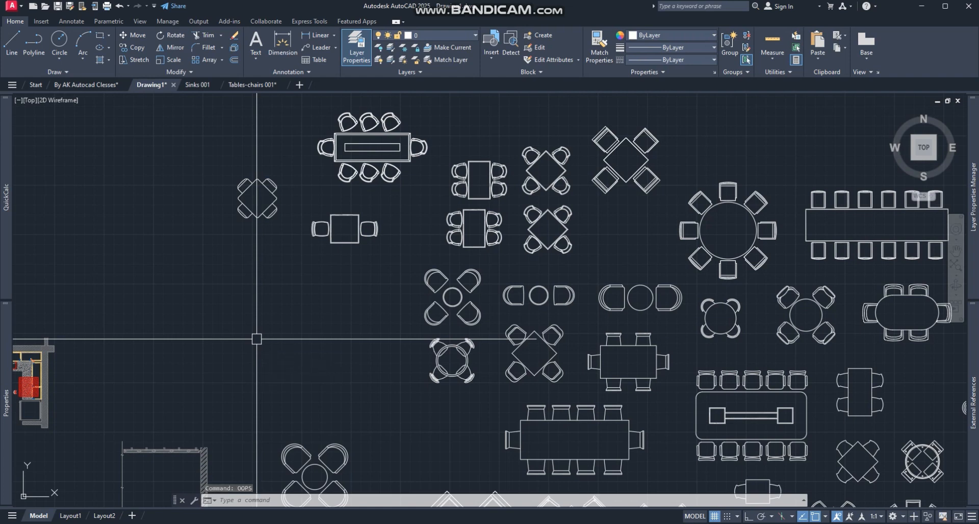
pyautogui.scroll(-2, 299, 291)
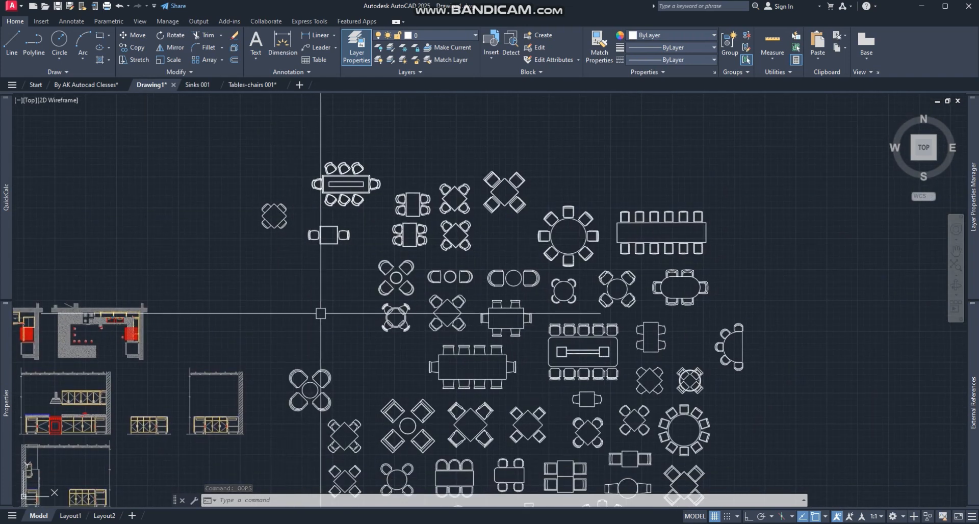
pyautogui.scroll(2, 286, 212)
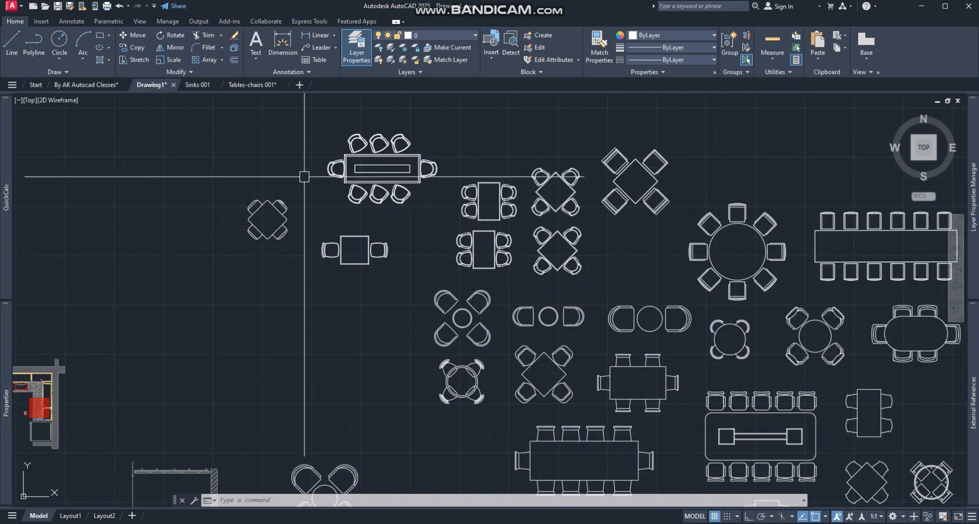
pyautogui.click(306, 176)
pyautogui.press('Escape')
pyautogui.press('Escape')
# Draw a rectangle with a perimeter of about 10,964 units around the isolated small diamond-shaped table set.
pyautogui.moveTo(362, 226); pyautogui.dragTo(357, 270, button='middle')
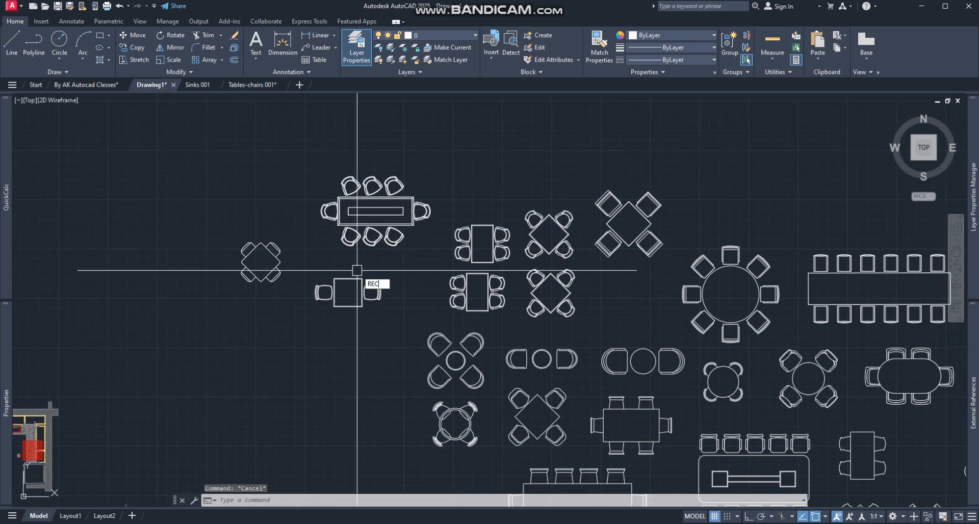
pyautogui.write('REC')
pyautogui.press('Return')
pyautogui.scroll(2, 245, 238)
pyautogui.click(200, 214)
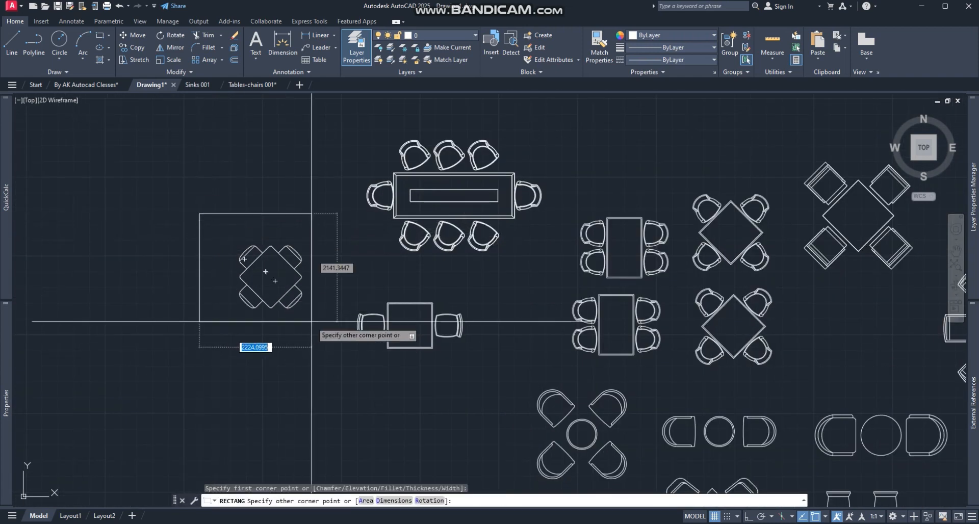
pyautogui.click(328, 362)
# Set the colour of the rectangle around the diamond-shaped table set to Red.
pyautogui.click(280, 338)
pyautogui.click(251, 371)
pyautogui.moveTo(6, 403)
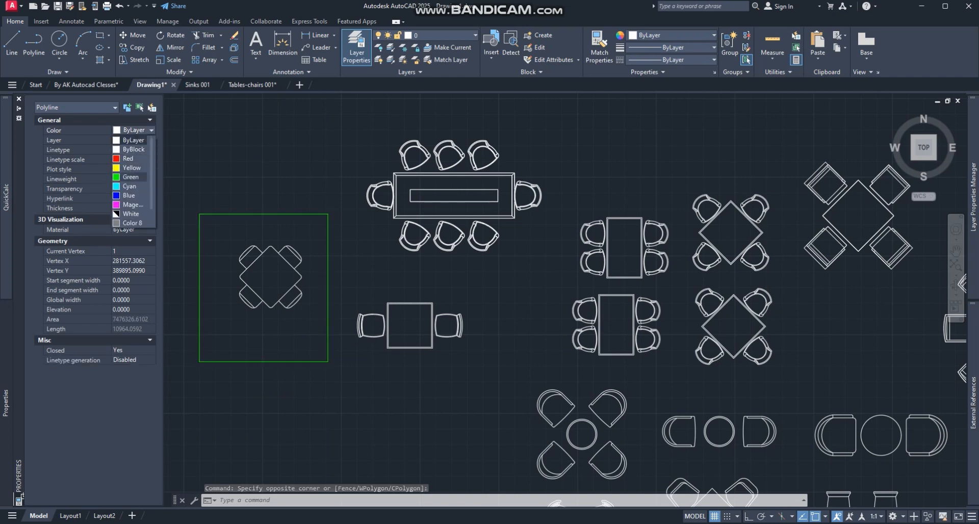
pyautogui.press('Escape')
# Erase the diamond-shaped table set inside the red rectangle, keeping the rectangle.
pyautogui.click(225, 224)
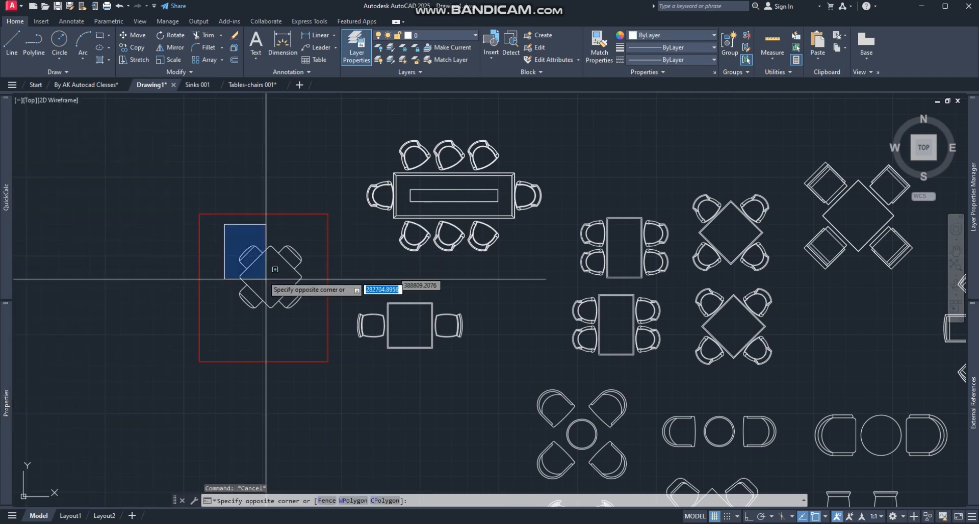
pyautogui.click(320, 326)
pyautogui.scroll(-2, 317, 320)
pyautogui.moveTo(344, 349); pyautogui.dragTo(350, 315, button='middle')
pyautogui.press('Escape')
pyautogui.click(460, 305)
pyautogui.click(529, 396)
pyautogui.press('Escape')
# Move the small round table set with four rounded chairs left and slightly down, out of its row.
pyautogui.click(430, 316)
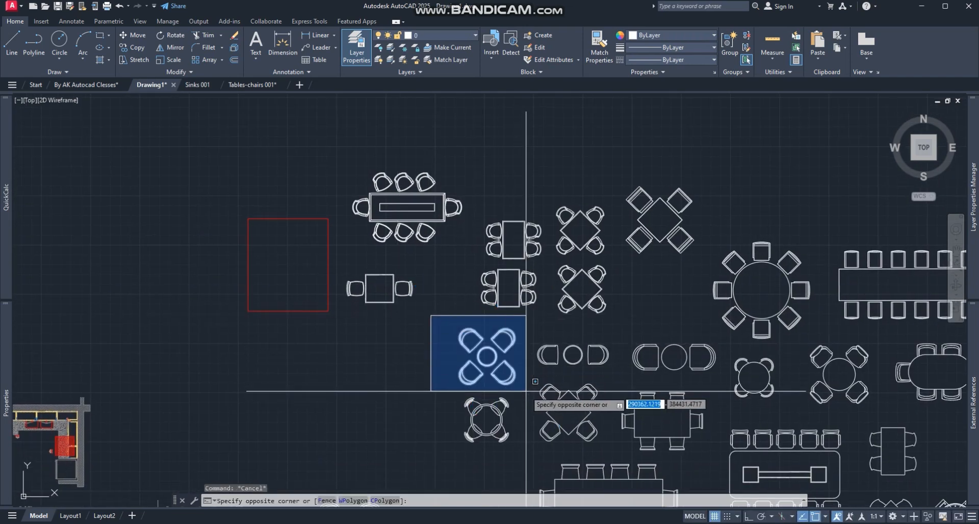
pyautogui.click(526, 391)
pyautogui.write('m')
pyautogui.press('space')
pyautogui.click(487, 356)
pyautogui.click(369, 400)
pyautogui.press('Escape')
# Move the round table set with four curved-back chairs up and to the left.
pyautogui.moveTo(464, 400); pyautogui.dragTo(451, 326, button='middle')
pyautogui.click(434, 309)
pyautogui.click(502, 382)
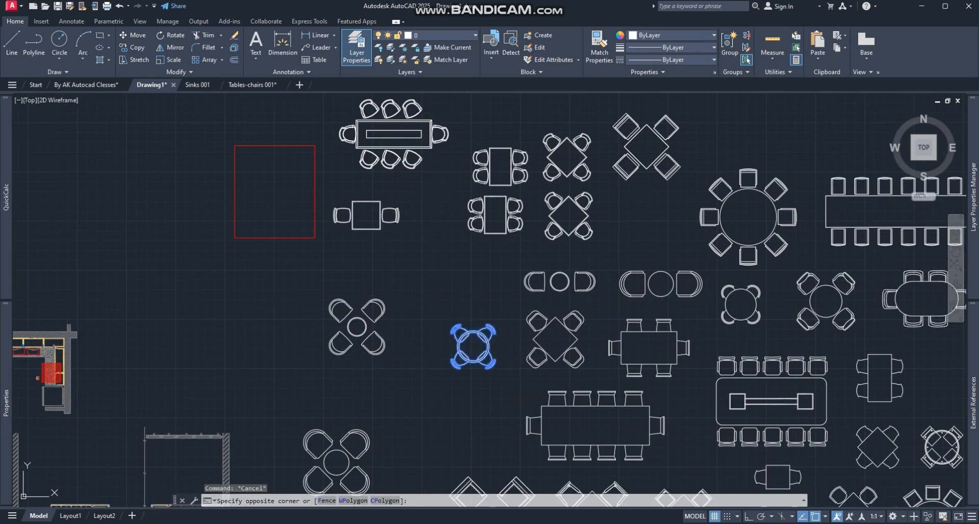
pyautogui.write('m')
pyautogui.press('space')
pyautogui.click(468, 338)
pyautogui.click(431, 273)
# Move the diamond-shaped table set beside the six-chair rectangular table left and down into the free space.
pyautogui.click(496, 299)
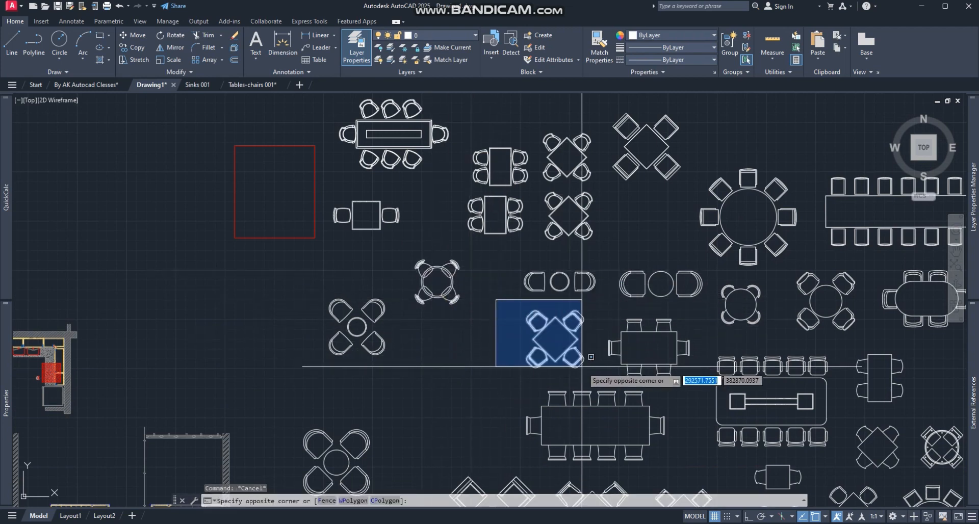
pyautogui.click(590, 375)
pyautogui.write('m')
pyautogui.press('space')
pyautogui.click(551, 341)
pyautogui.click(426, 396)
pyautogui.press('Escape')
# Copy the relocated diamond-shaped table set with four rounded chairs up and right, above the ten-chair rectangular table.
pyautogui.moveTo(541, 407); pyautogui.dragTo(483, 316, button='middle')
pyautogui.click(427, 267)
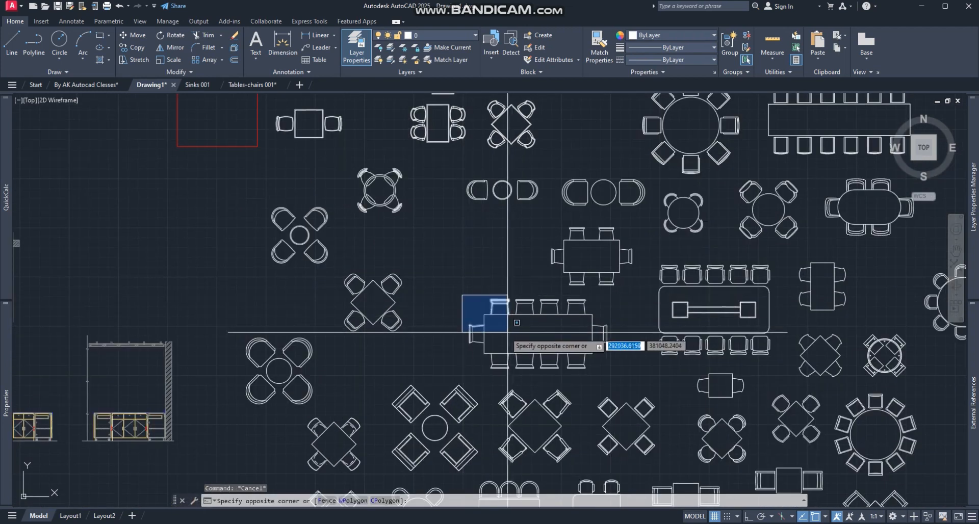
pyautogui.write('c')
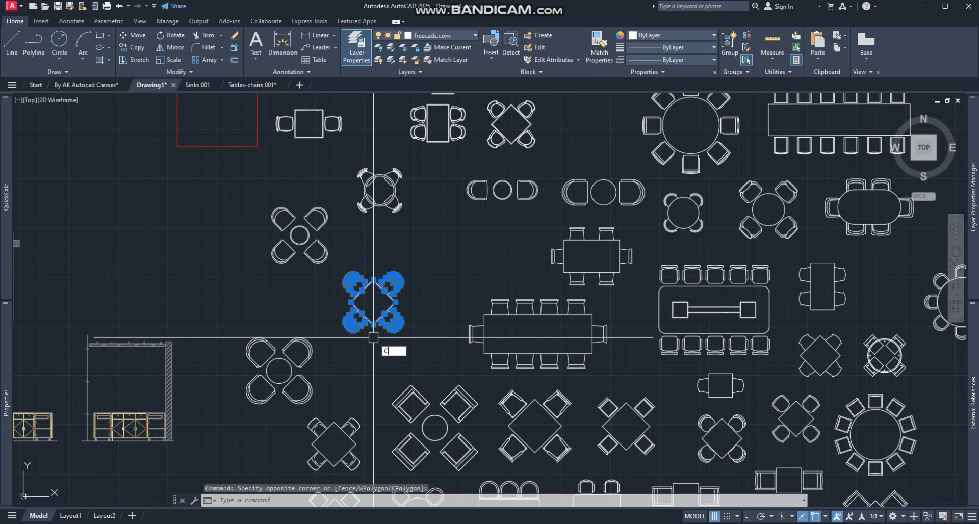
pyautogui.write('o')
pyautogui.press('space')
pyautogui.click(373, 325)
pyautogui.click(474, 268)
pyautogui.press('Escape')
# Restore the erased diamond-shaped table set inside the red rectangle with the OOPS command.
pyautogui.moveTo(348, 237); pyautogui.dragTo(373, 361, button='middle')
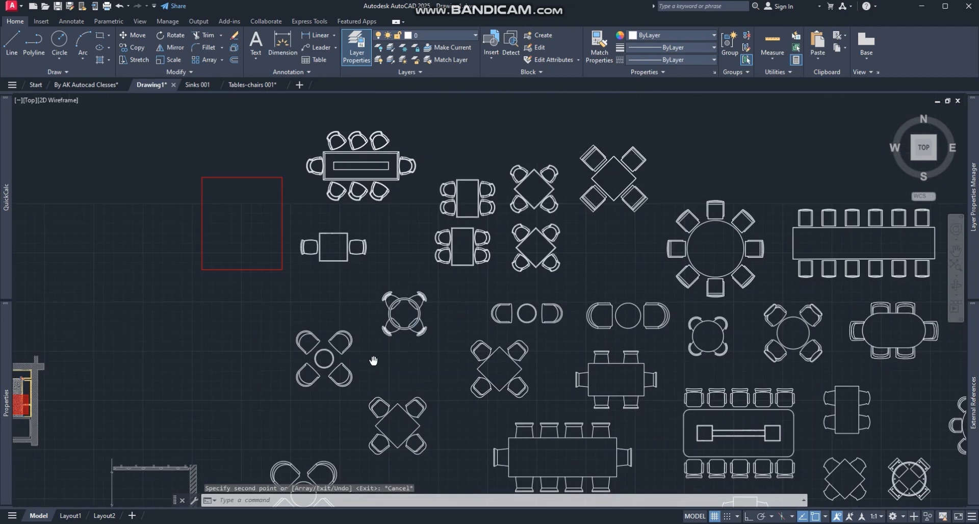
pyautogui.moveTo(239, 232); pyautogui.dragTo(296, 312, button='middle')
pyautogui.click(321, 247)
pyautogui.press('Escape')
pyautogui.click(299, 239)
pyautogui.click(299, 233)
pyautogui.press('Escape')
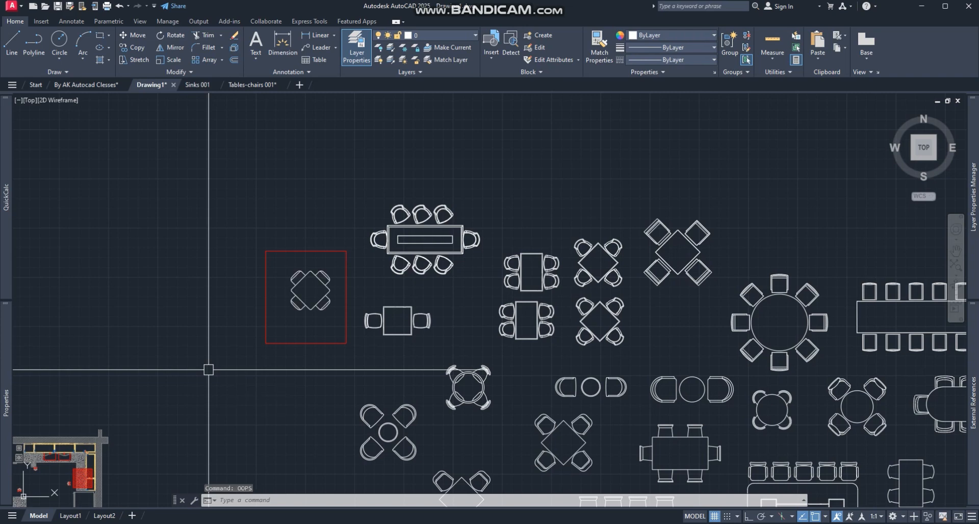
pyautogui.click(310, 264)
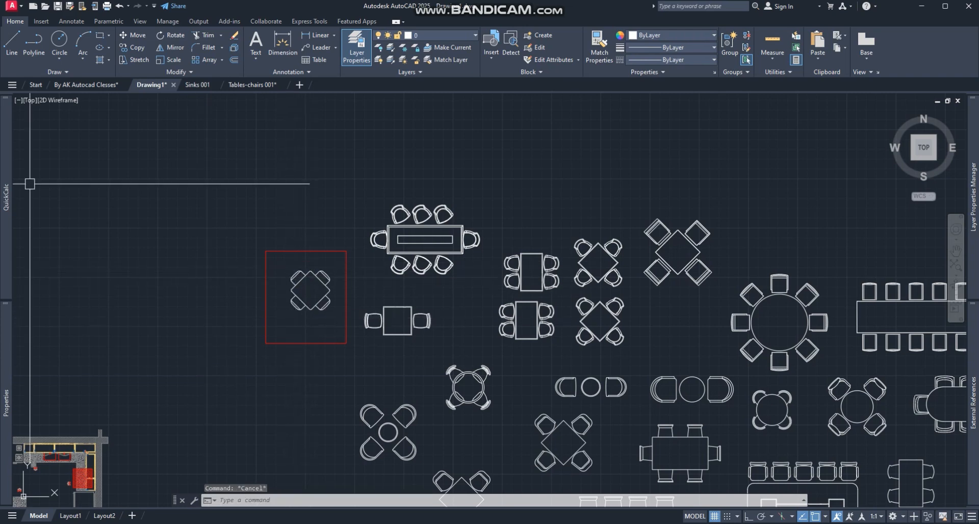
# Move the green marker circle from beside the OOPS! entry to beside the LAYWALK entry in the command list.
pyautogui.scroll(-5, 316, 224)
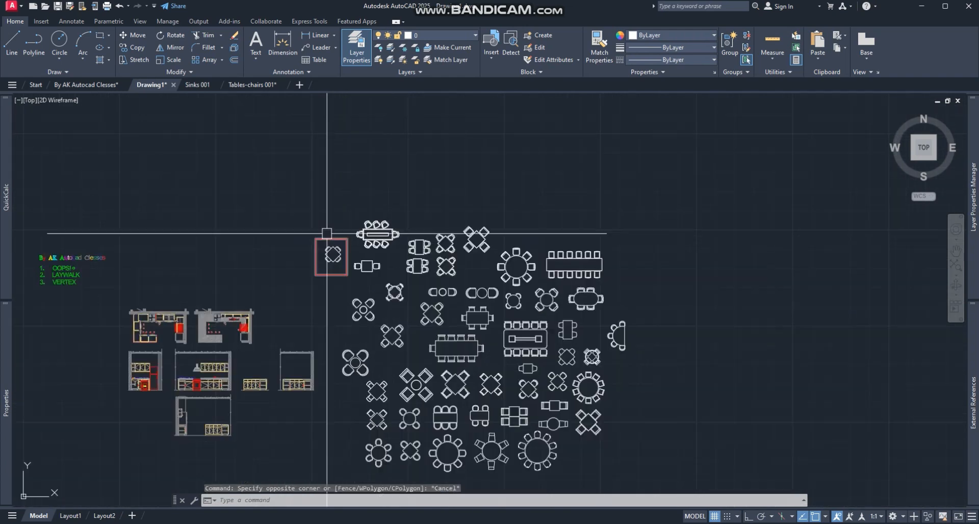
pyautogui.scroll(8, 267, 273)
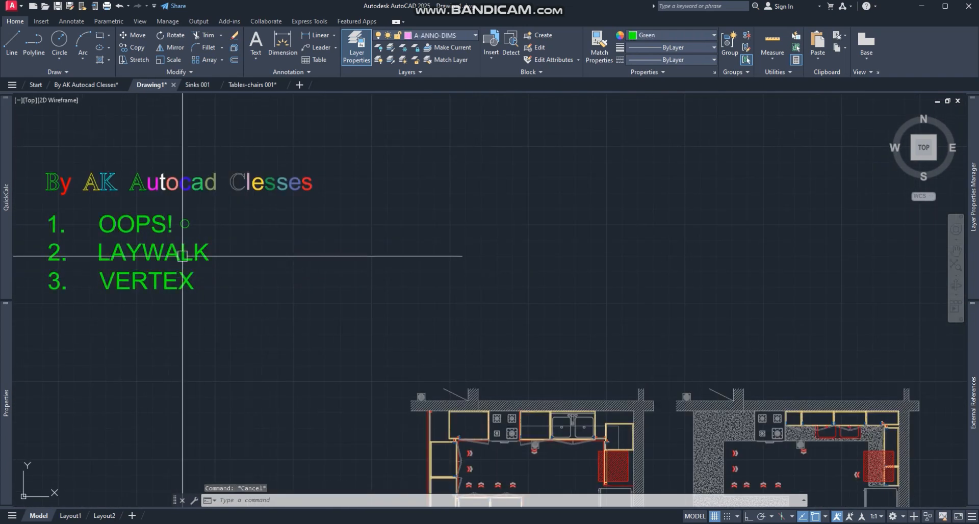
pyautogui.doubleClick(109, 258)
pyautogui.press('Escape')
pyautogui.click(190, 224)
pyautogui.write('m')
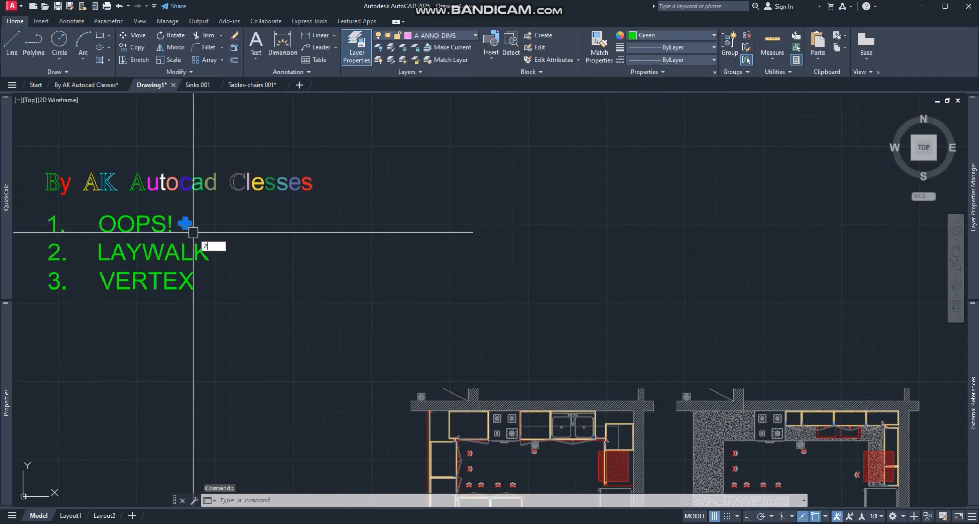
pyautogui.press('space')
pyautogui.scroll(5, 191, 231)
pyautogui.click(175, 212)
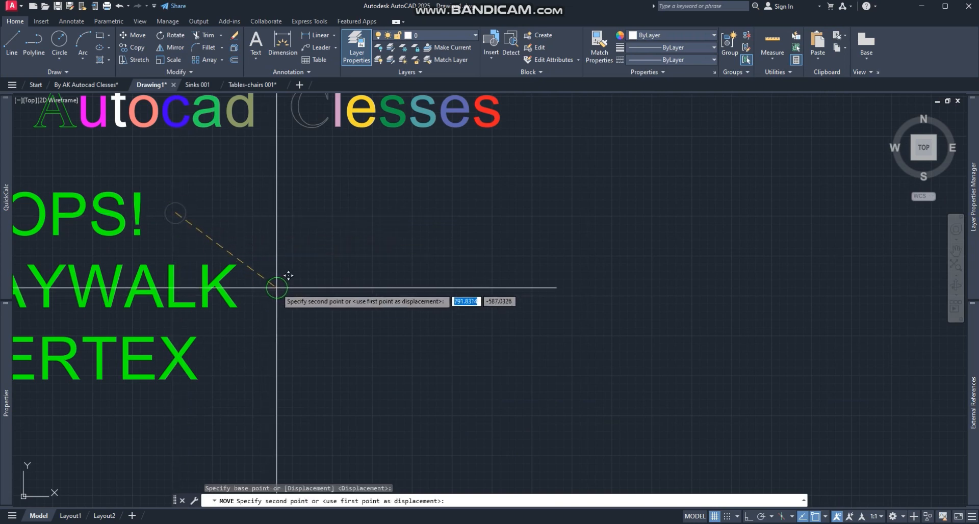
pyautogui.click(278, 286)
pyautogui.press('Escape')
# Draw a horizontal polyline about 980 units long from the centre of the green marker circle to the right.
pyautogui.scroll(-4, 280, 295)
pyautogui.scroll(3, 298, 312)
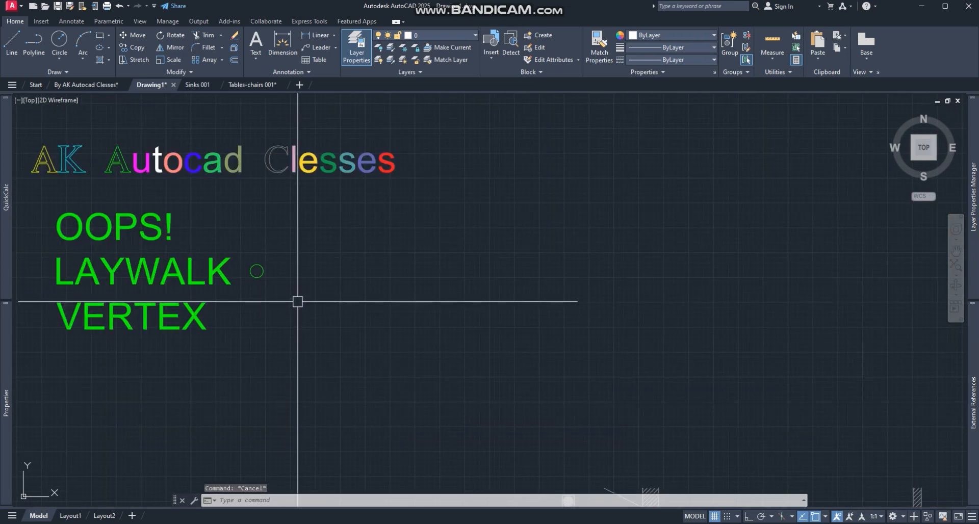
pyautogui.press('space')
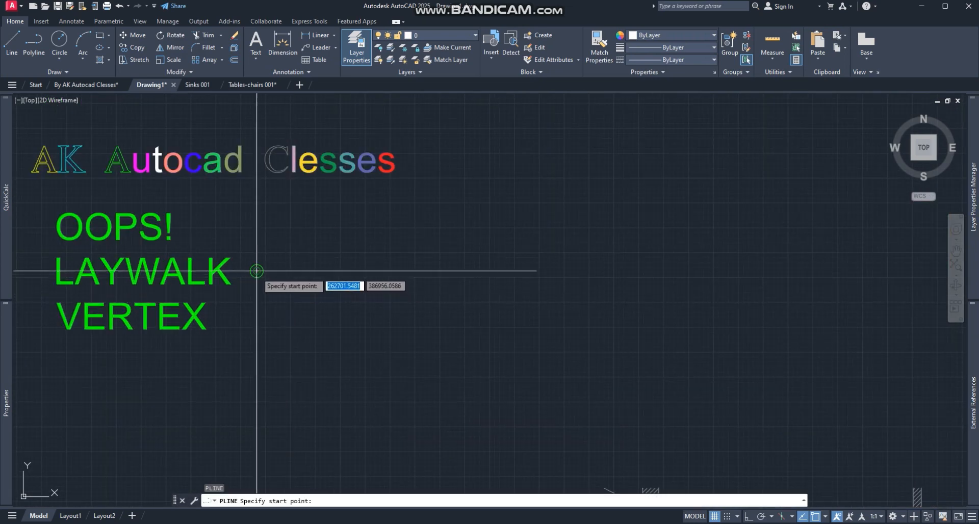
pyautogui.click(256, 271)
pyautogui.click(333, 271)
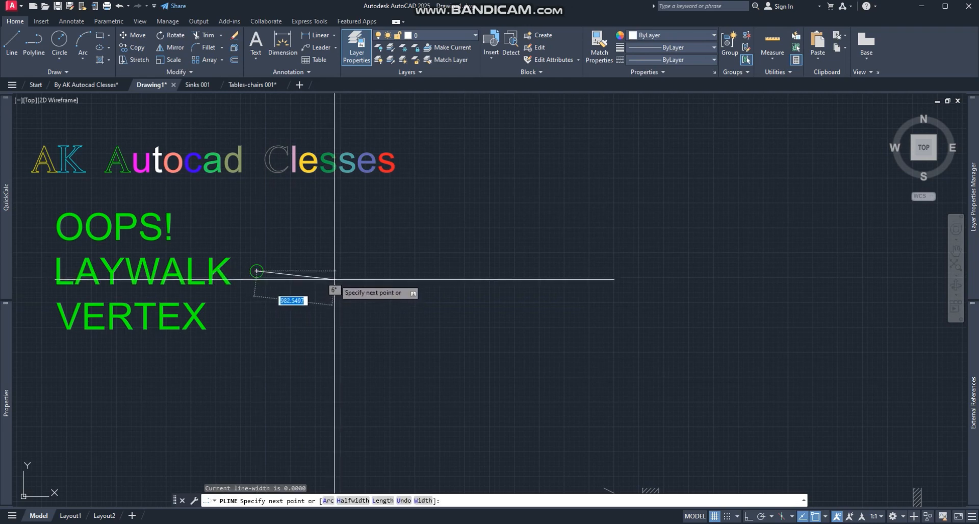
pyautogui.press('Escape')
pyautogui.scroll(-2, 299, 303)
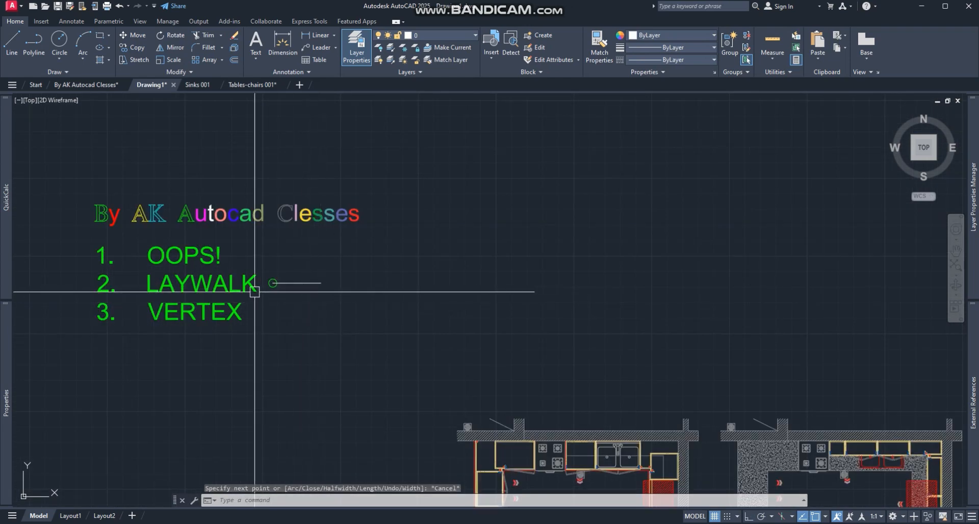
pyautogui.scroll(-5, 411, 300)
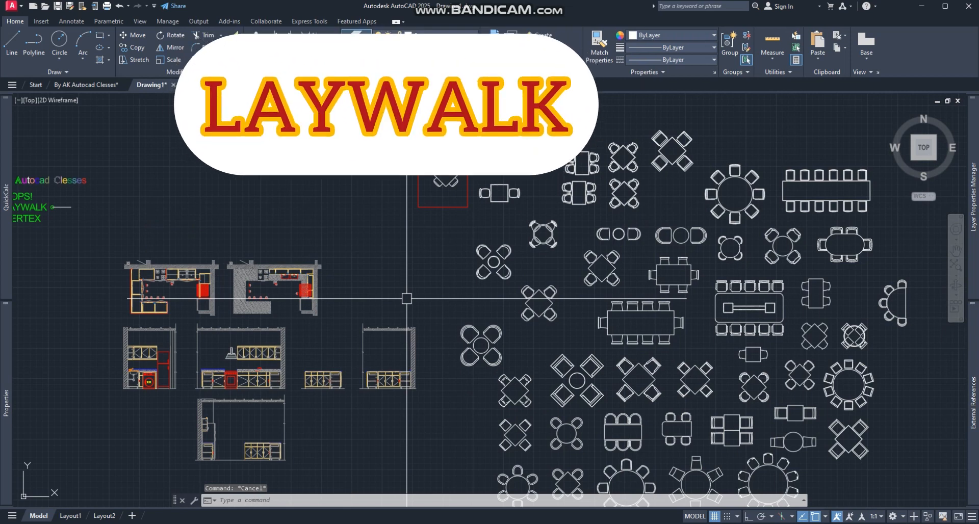
# Open the LayerWalk dialog with the LAYWALK command.
pyautogui.scroll(-3, 407, 299)
pyautogui.write('L')
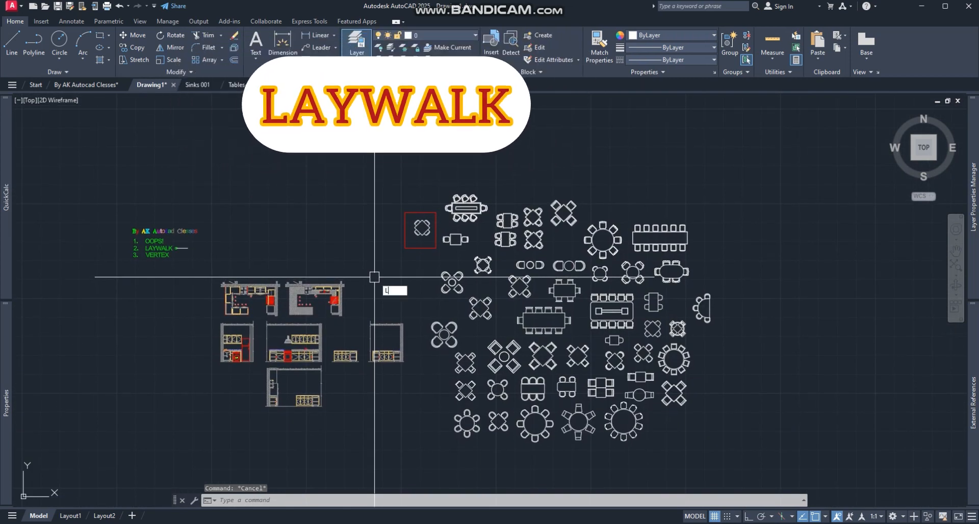
pyautogui.write('AYWA')
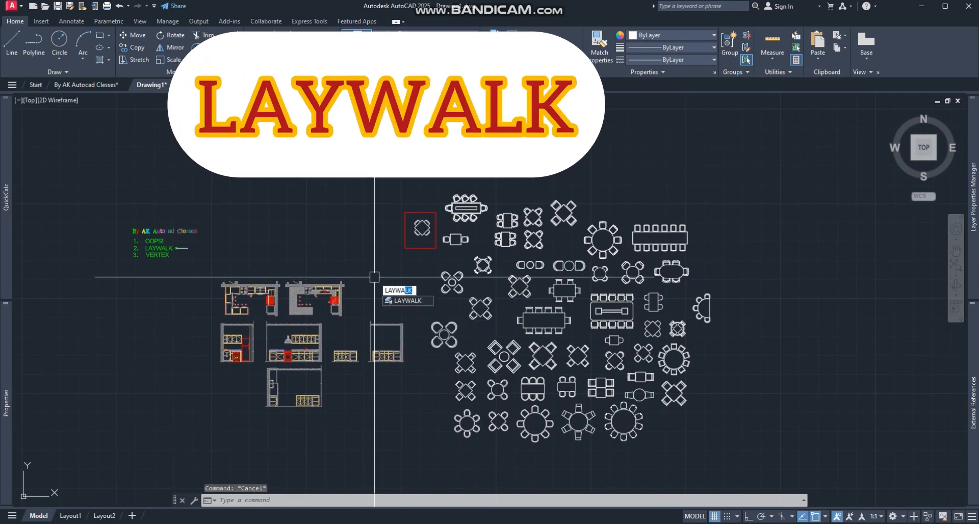
pyautogui.write('LK')
pyautogui.press('Return')
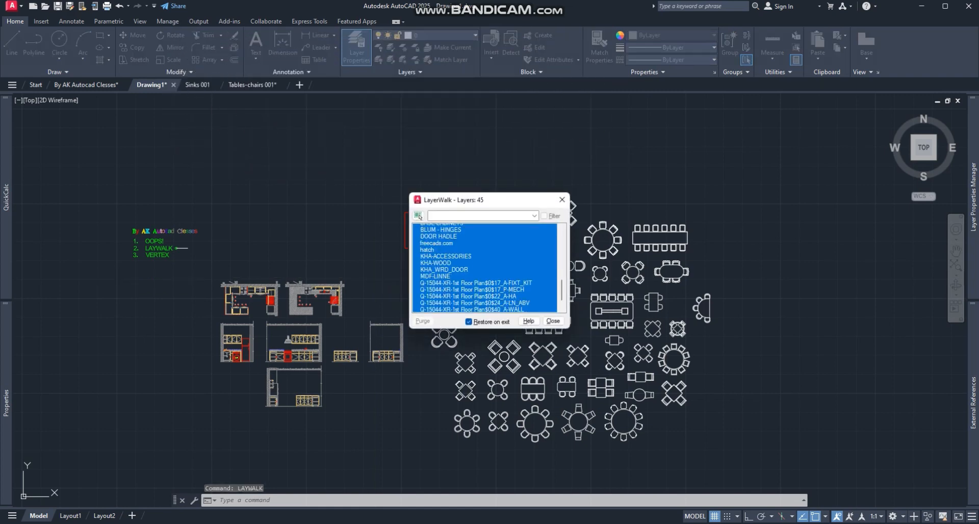
# Show only the objects on layer 0 in LayerWalk and move the dialog clear of the kitchen and furniture drawings.
pyautogui.scroll(5, 484, 275)
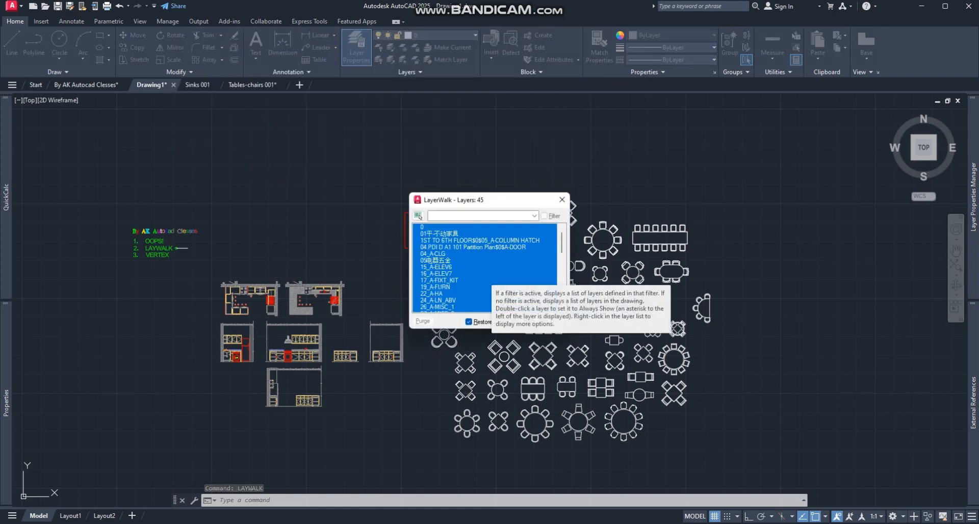
pyautogui.click(439, 228)
pyautogui.moveTo(490, 200); pyautogui.dragTo(296, 114)
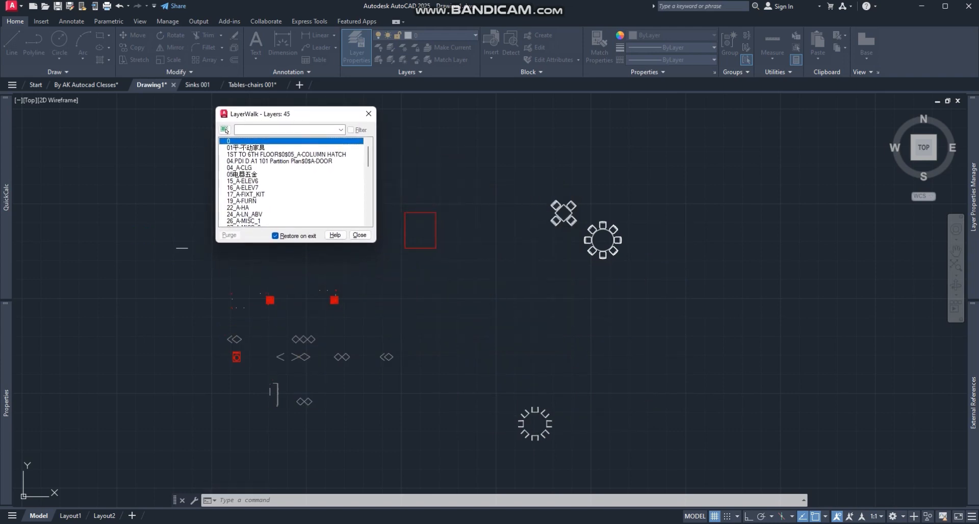
# Walk through the layers one at a time from layer 0 down to WOOD - LINE, viewing each layer's objects, and close LayerWalk.
pyautogui.press('Down')
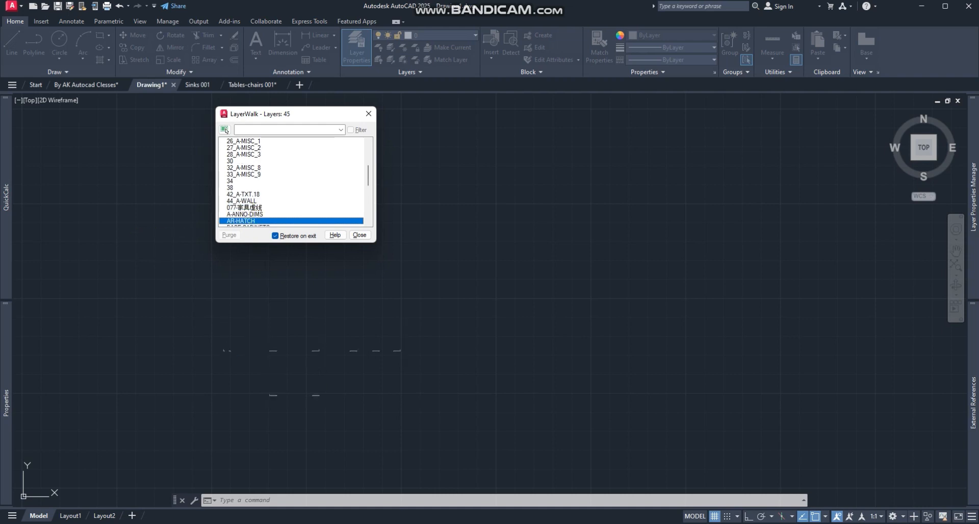
pyautogui.press('Down')
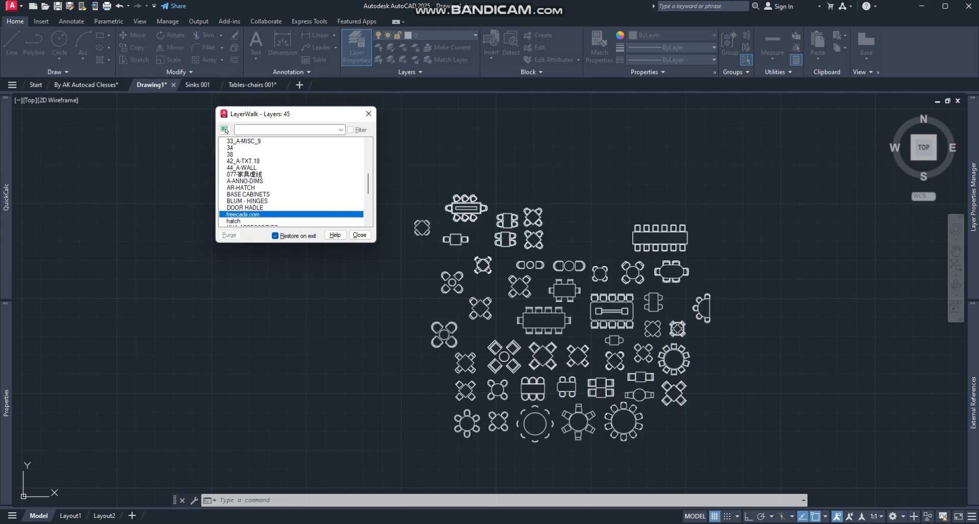
pyautogui.press('Down')
pyautogui.press('Down')
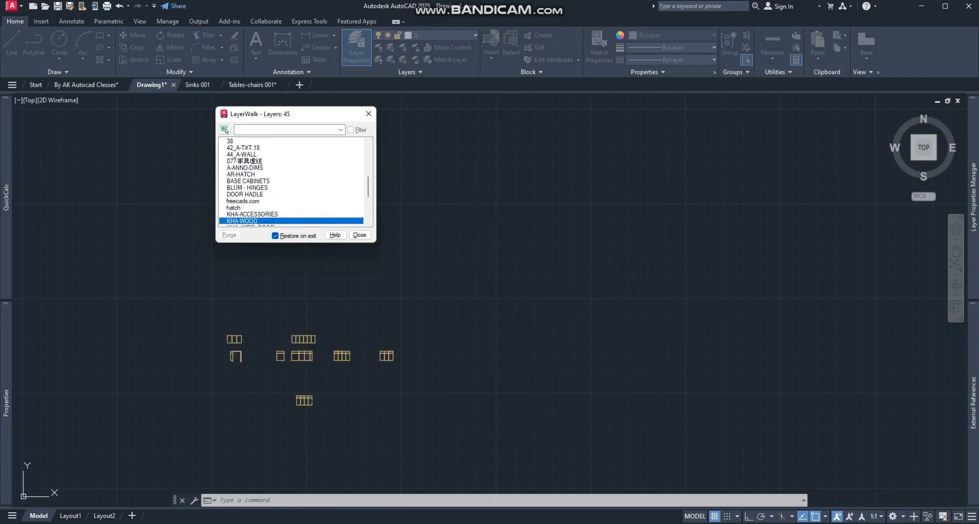
pyautogui.press('Down')
pyautogui.press('Down')
pyautogui.press('Down')
pyautogui.press('Down')
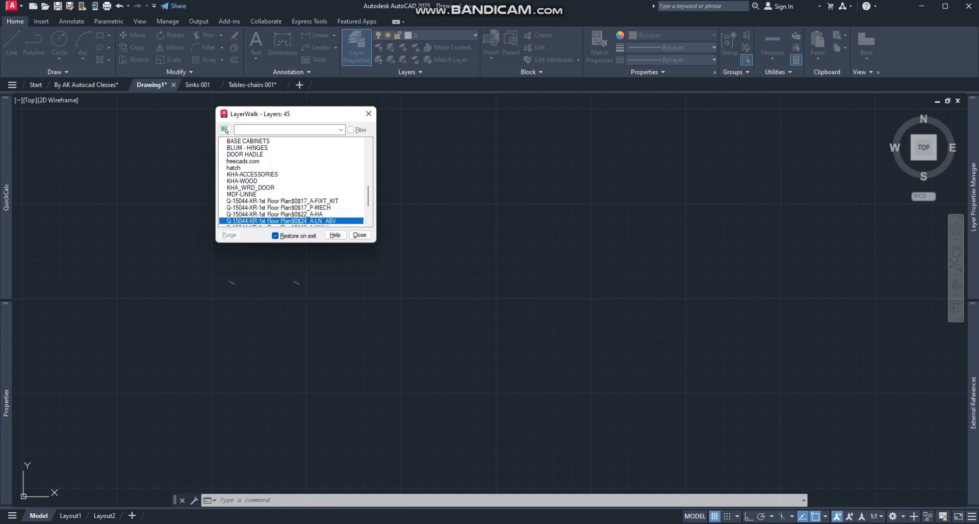
pyautogui.press('Down')
pyautogui.press('Down')
pyautogui.press('Down')
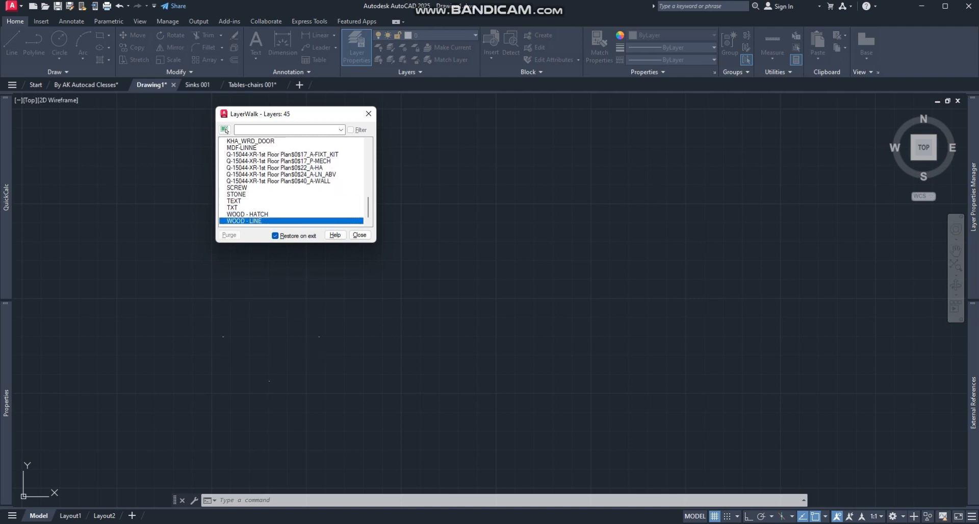
pyautogui.press('Escape')
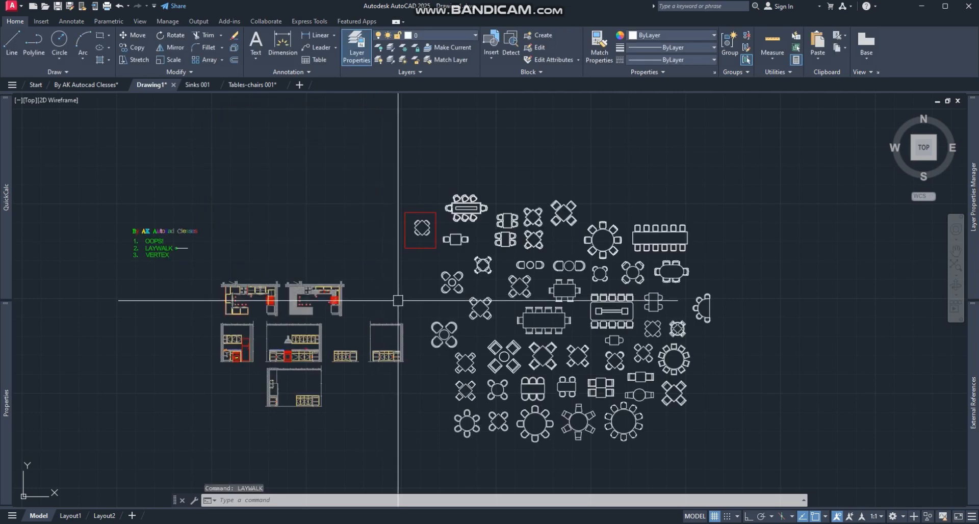
pyautogui.moveTo(392, 336)
pyautogui.mouseDown(button='middle')
pyautogui.moveTo(389, 328)
pyautogui.moveTo(426, 329)
pyautogui.moveTo(444, 298)
pyautogui.mouseUp(button='middle')
pyautogui.scroll(3, 363, 263)
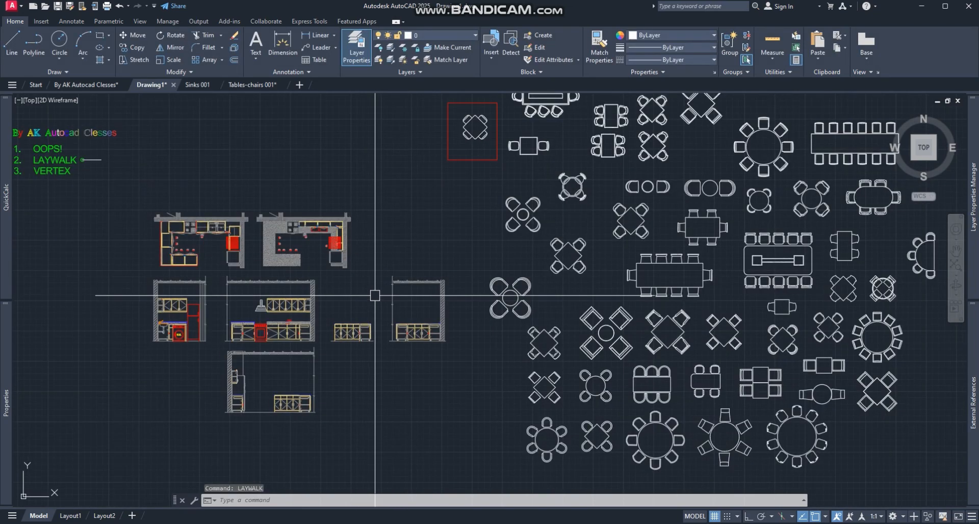
pyautogui.scroll(-3, 391, 284)
pyautogui.moveTo(383, 275); pyautogui.dragTo(395, 297, button='middle')
pyautogui.press('Escape')
pyautogui.scroll(4, 190, 237)
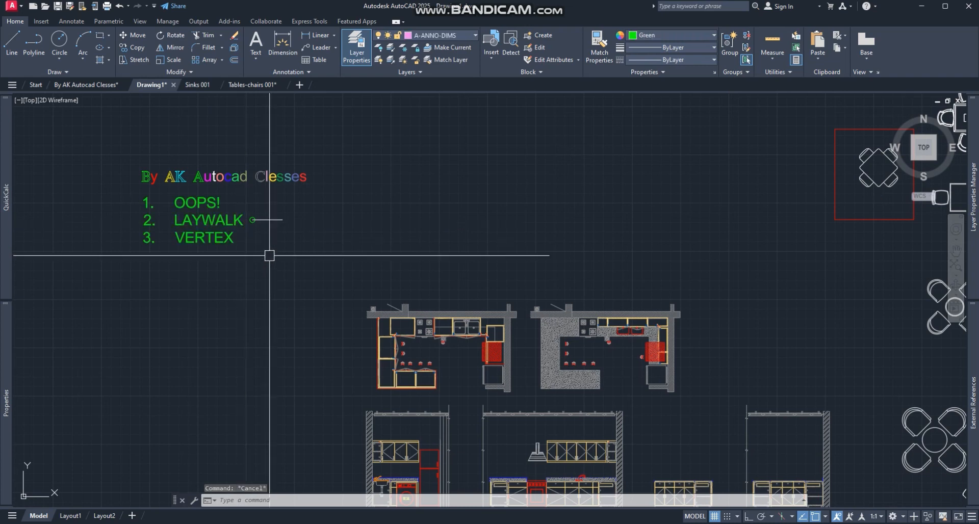
pyautogui.click(240, 224)
pyautogui.click(312, 244)
pyautogui.click(305, 247)
pyautogui.press('Escape')
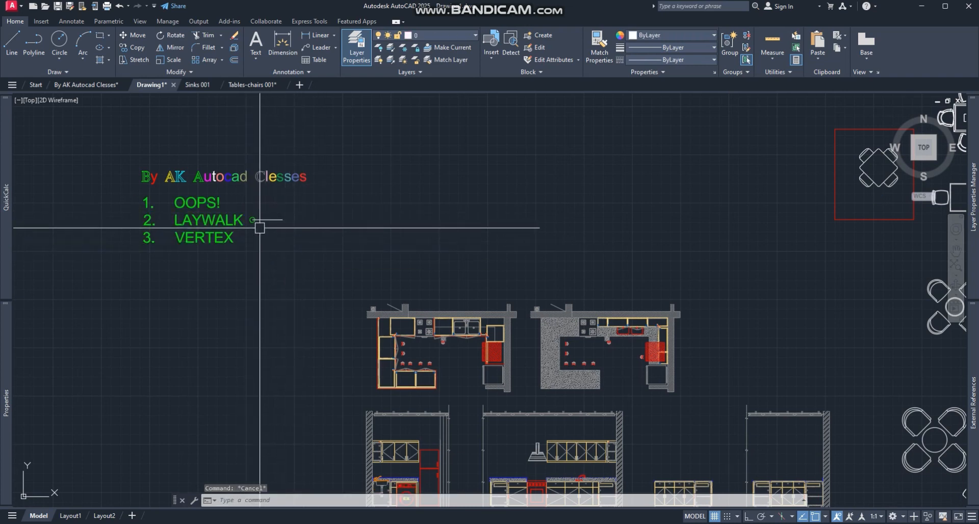
pyautogui.scroll(2, 258, 226)
pyautogui.click(245, 201)
pyautogui.click(337, 239)
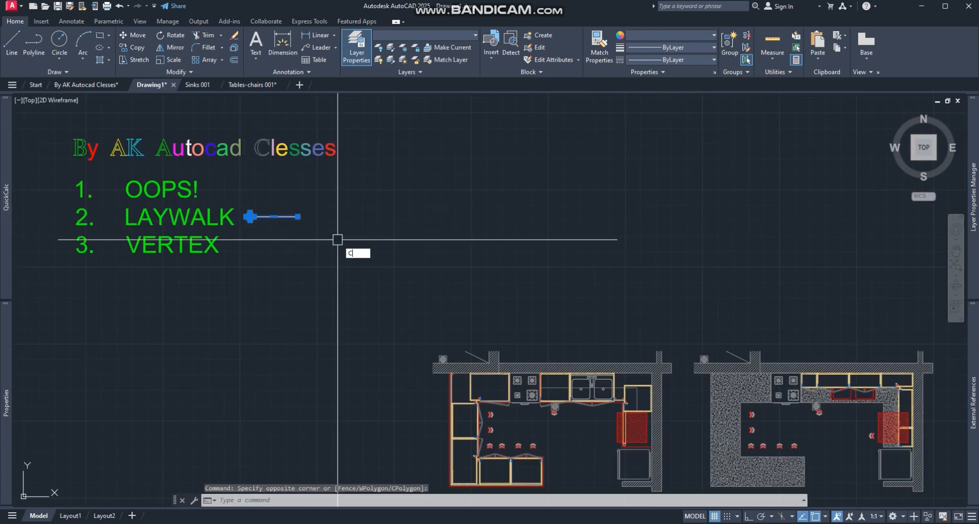
pyautogui.press('Escape')
# Move the green marker circle and its horizontal line from beside the LAYWALK entry to beside the VERTEX entry.
pyautogui.press('space')
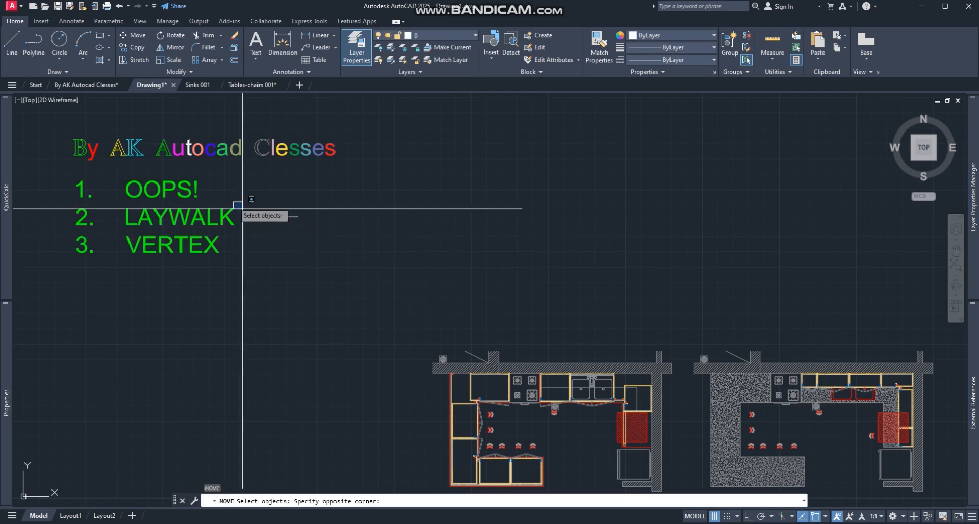
pyautogui.click(340, 255)
pyautogui.press('space')
pyautogui.click(254, 217)
pyautogui.scroll(4, 241, 232)
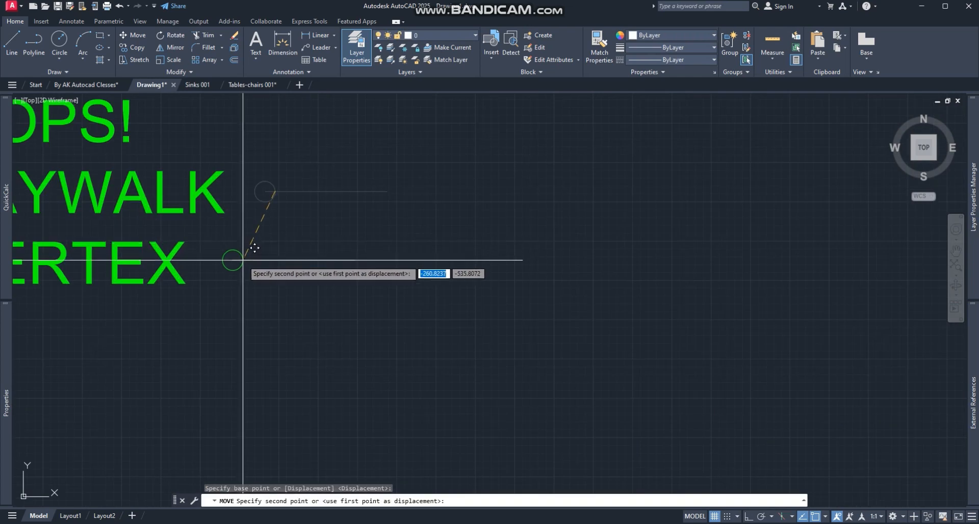
pyautogui.click(243, 260)
pyautogui.scroll(-4, 297, 259)
pyautogui.press('Escape')
pyautogui.click(389, 258)
pyautogui.press('Escape')
pyautogui.press('Escape')
pyautogui.doubleClick(172, 268)
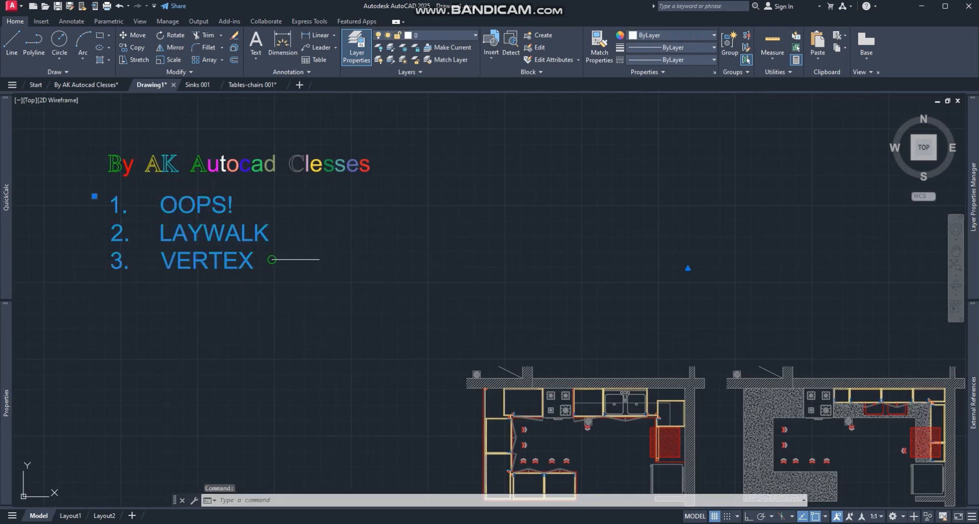
pyautogui.press('Escape')
# Draw a rectangle in the empty area above the first kitchen plan, to the right of the command list.
pyautogui.scroll(-4, 284, 306)
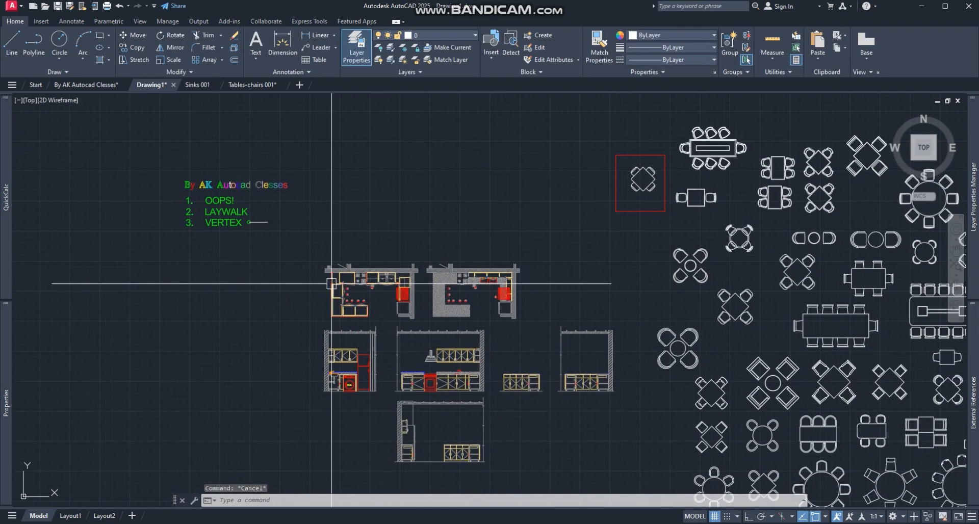
pyautogui.moveTo(678, 253); pyautogui.dragTo(528, 280, button='middle')
pyautogui.moveTo(269, 327); pyautogui.dragTo(346, 325, button='middle')
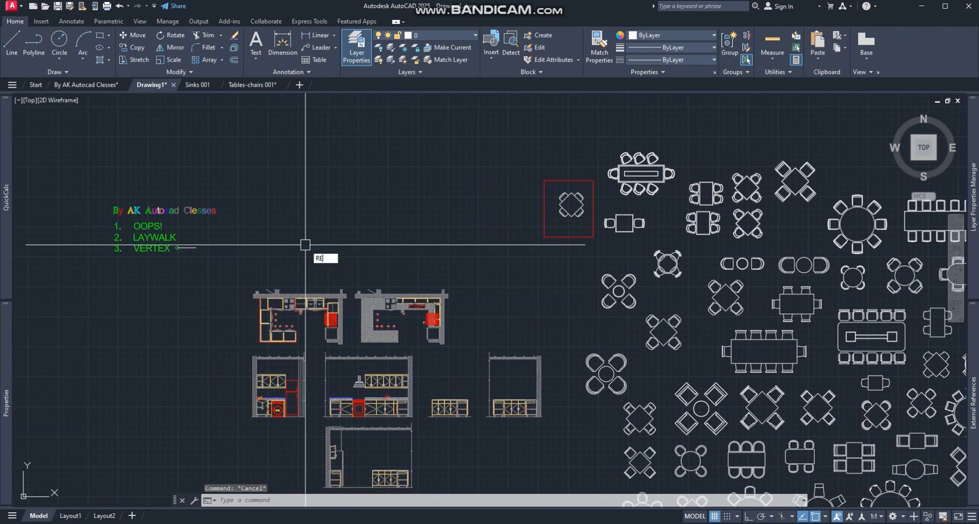
pyautogui.write('C')
pyautogui.press('Return')
pyautogui.scroll(2, 280, 230)
pyautogui.click(264, 230)
pyautogui.click(354, 287)
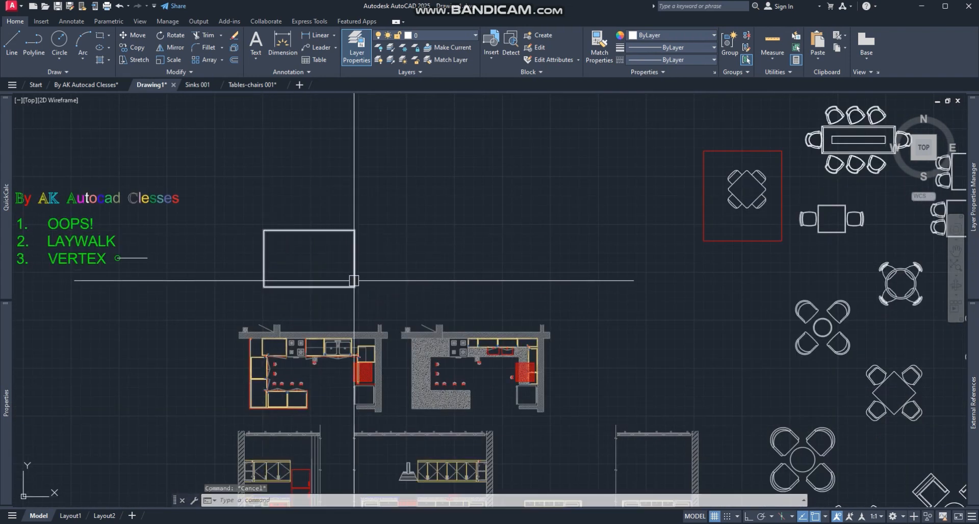
# Draw a nearly vertical single-segment polyline about 2180 units long to the right of the new rectangle.
pyautogui.write('PL')
pyautogui.press('Return')
pyautogui.click(422, 225)
pyautogui.click(414, 293)
pyautogui.press('Return')
# Add a vertex from the nearly vertical polyline's upper end, placing it to the right of the segment to form a V shape.
pyautogui.click(441, 272)
pyautogui.click(409, 242)
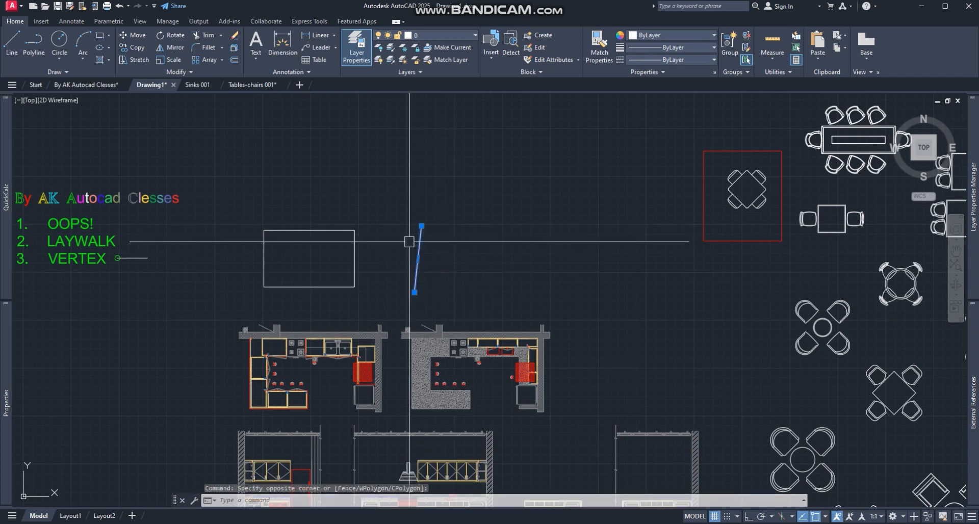
pyautogui.moveTo(439, 278); pyautogui.dragTo(437, 283, button='middle')
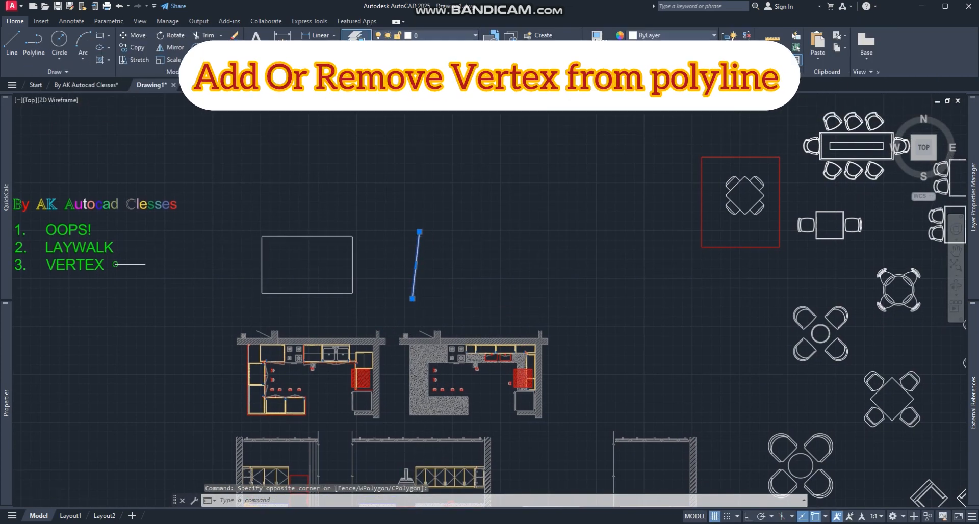
pyautogui.scroll(2, 417, 240)
pyautogui.moveTo(419, 226)
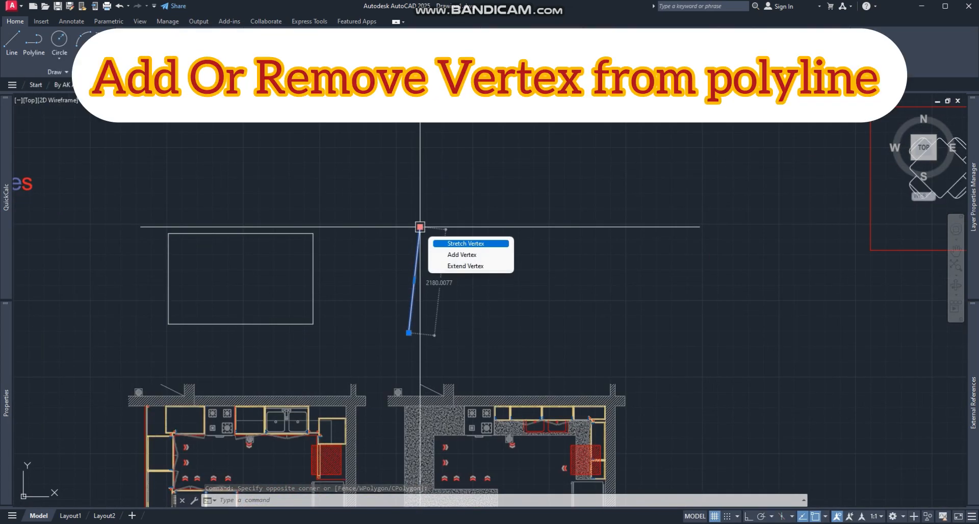
pyautogui.press('ctrl')
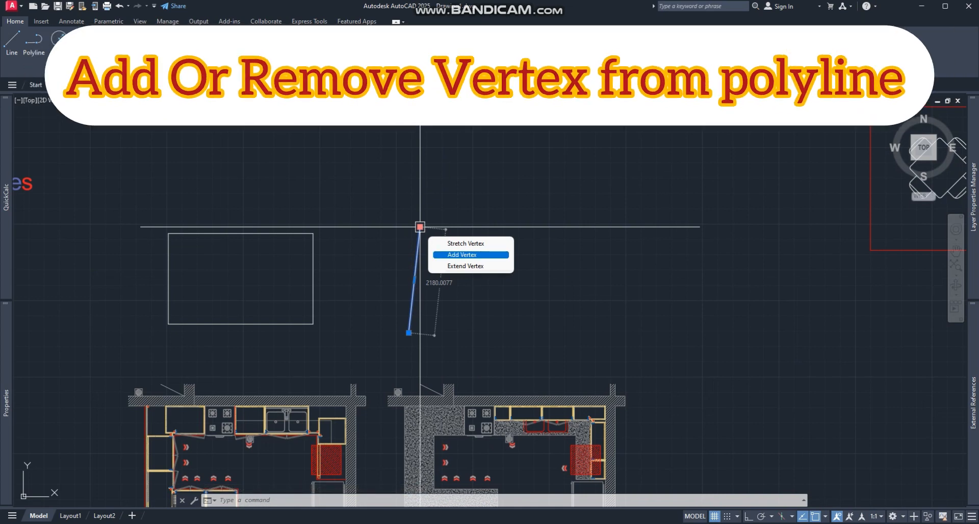
pyautogui.click(479, 278)
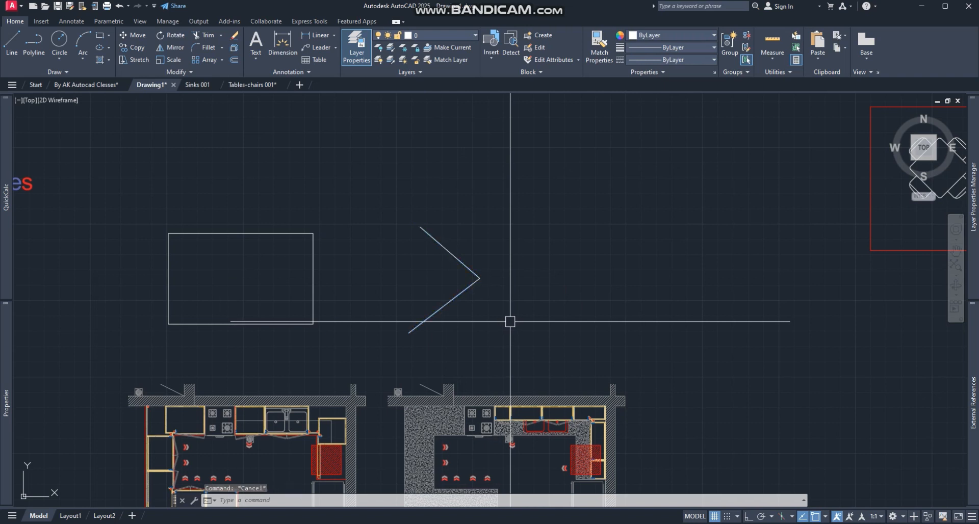
# Add a vertex from the polyline's lower end, placing it about 2062 units to the right, perpendicular to the existing segment.
pyautogui.click(416, 257)
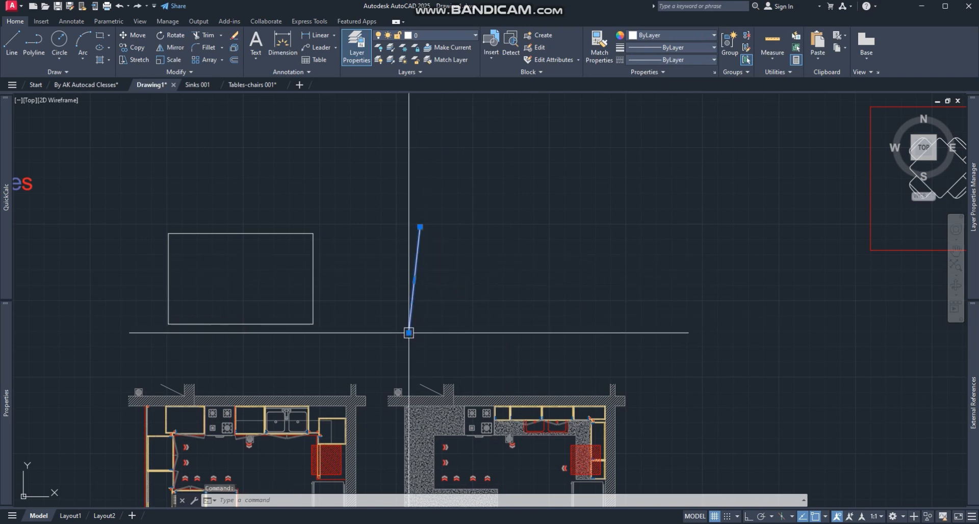
pyautogui.moveTo(408, 332)
pyautogui.click(456, 362)
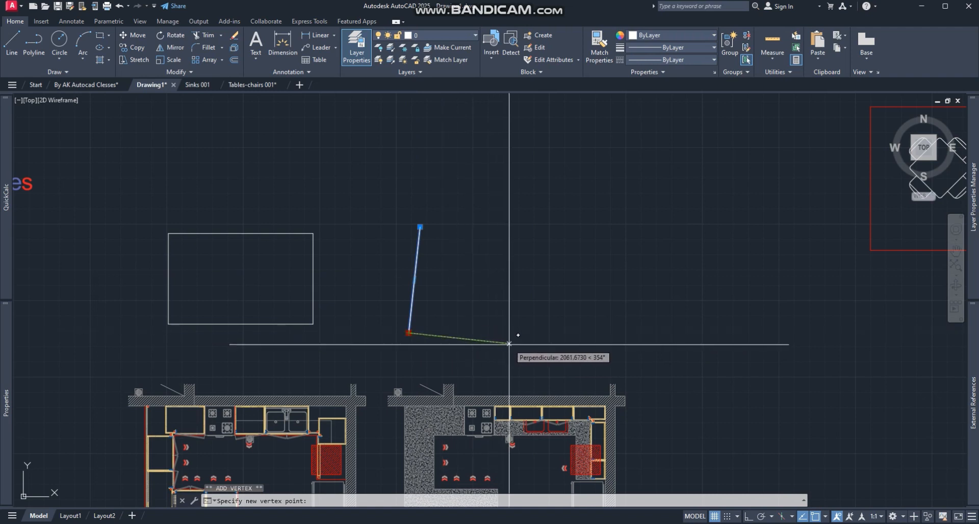
pyautogui.click(509, 344)
pyautogui.press('Escape')
# Add a vertex between the two-segment polyline's upper end and corner, placed out to the right, and undo that grip edit.
pyautogui.click(418, 247)
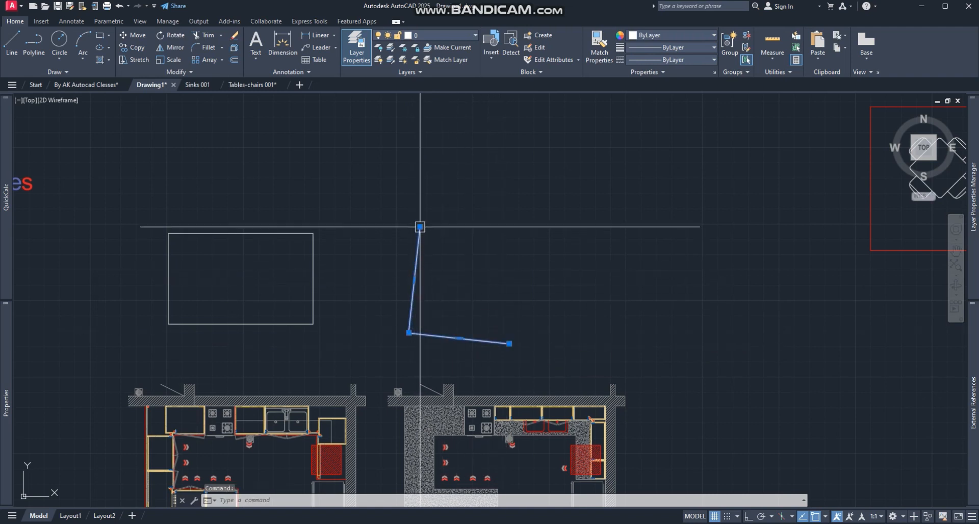
pyautogui.moveTo(420, 227)
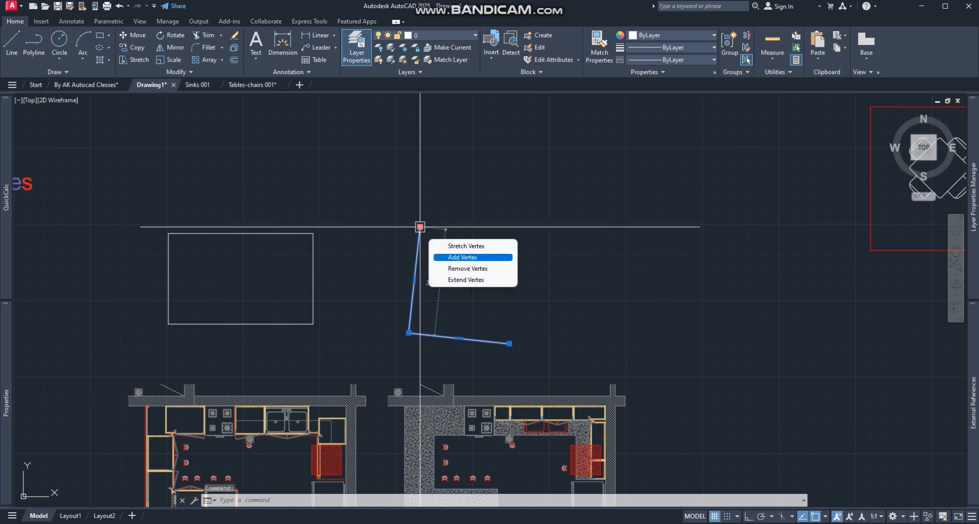
pyautogui.click(462, 257)
pyautogui.click(533, 280)
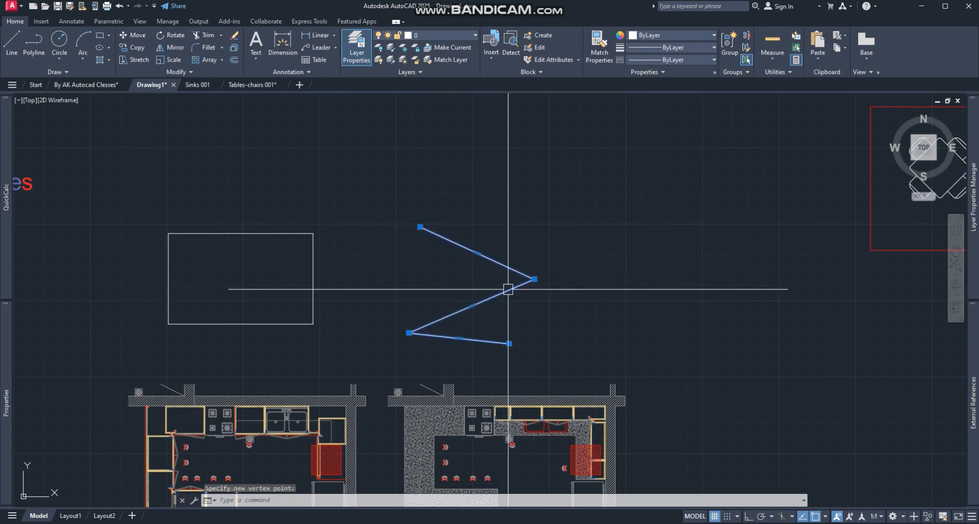
pyautogui.press('Escape')
pyautogui.hotkey('ctrl', 'z')
# Try once more to add a vertex to the right from the upper end of the L-shaped polyline.
pyautogui.click(416, 255)
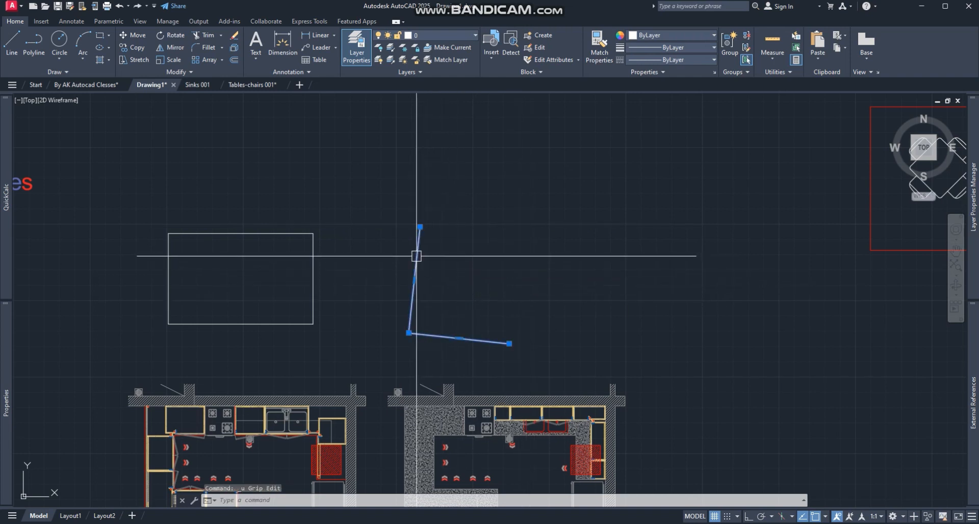
pyautogui.moveTo(420, 227)
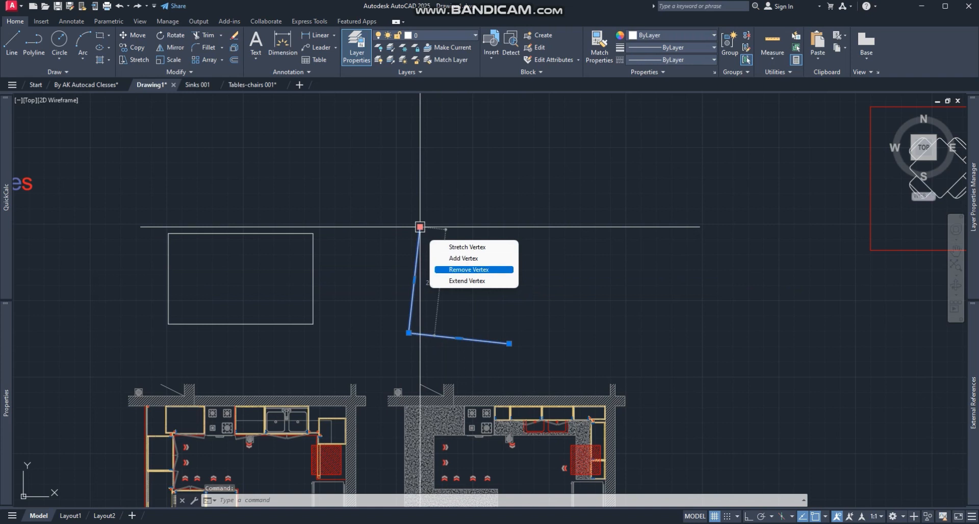
pyautogui.click(463, 258)
pyautogui.click(530, 289)
pyautogui.press('Escape')
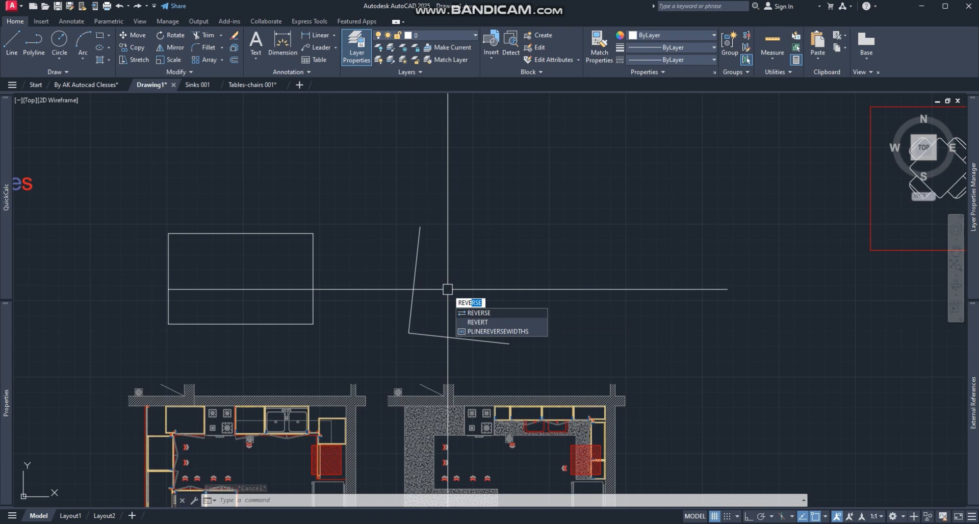
# Reverse the L-shaped polyline and add a vertex from its upper end, out to the right and parallel to the lower segment.
pyautogui.press('Return')
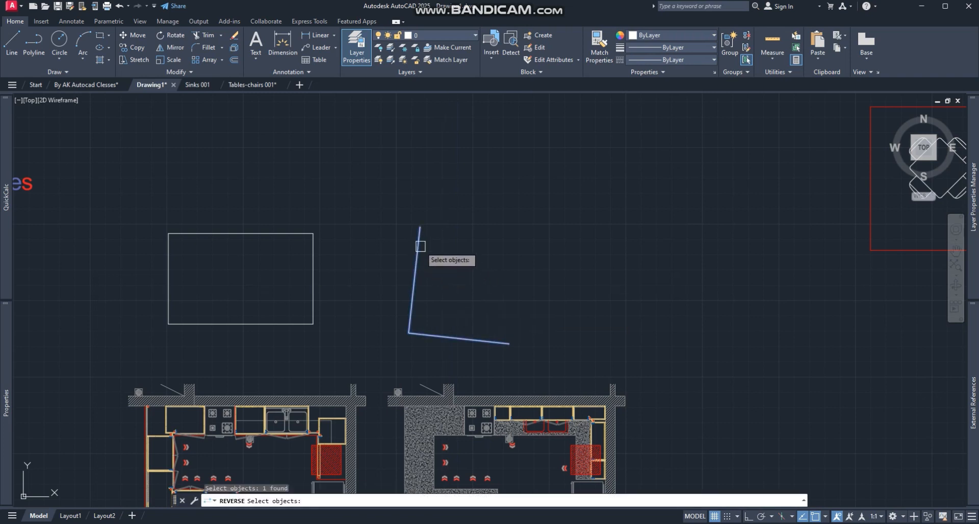
pyautogui.press('Return')
pyautogui.click(418, 245)
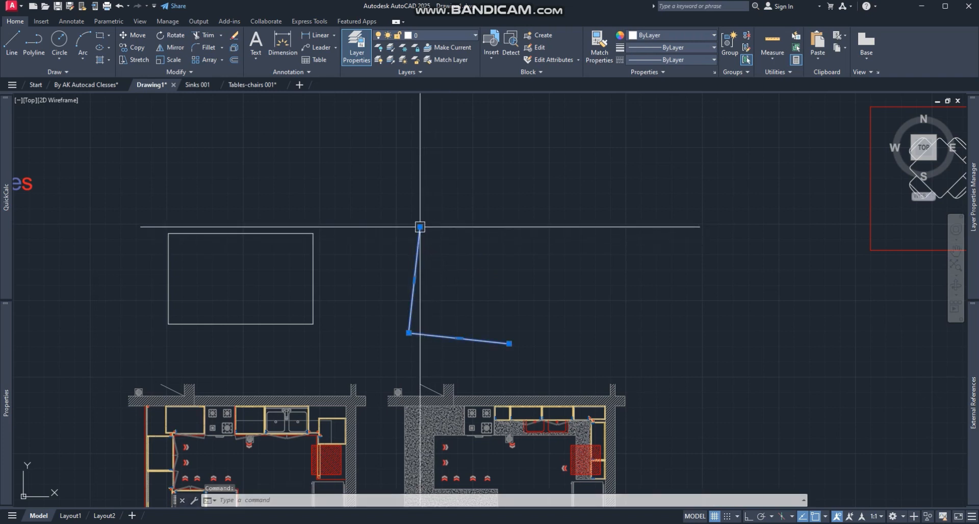
pyautogui.moveTo(420, 226)
pyautogui.click(461, 254)
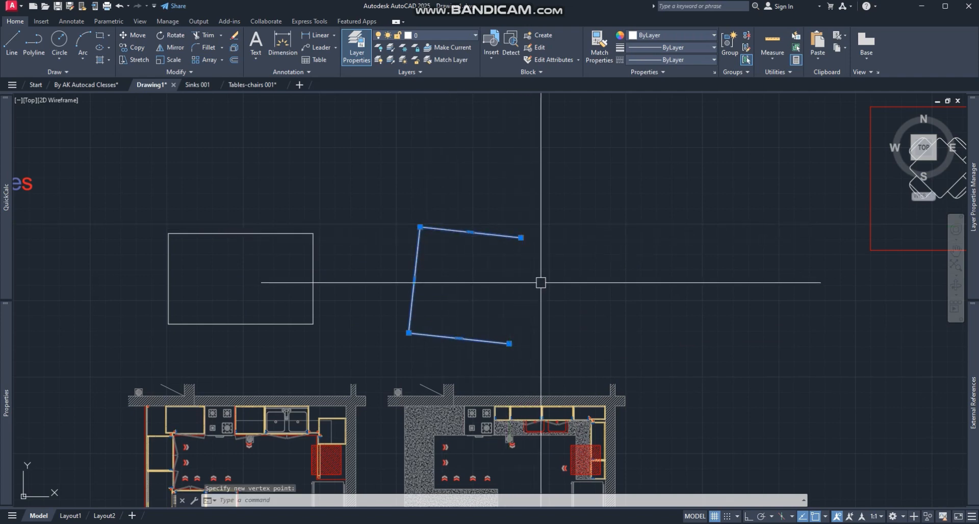
pyautogui.press('Escape')
# Try to add a vertex from the right end of the polyline's lower segment, placed up to the right, and undo it.
pyautogui.moveTo(509, 343)
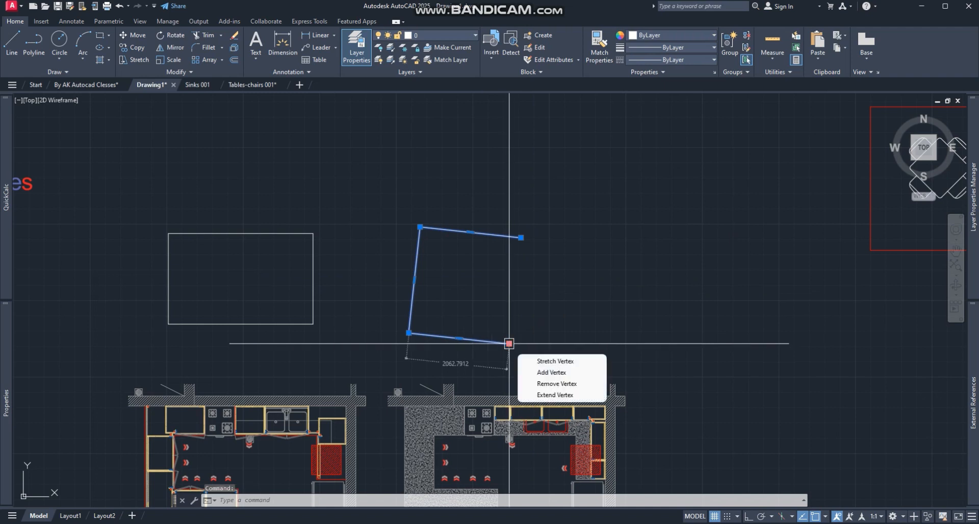
pyautogui.click(552, 372)
pyautogui.click(565, 272)
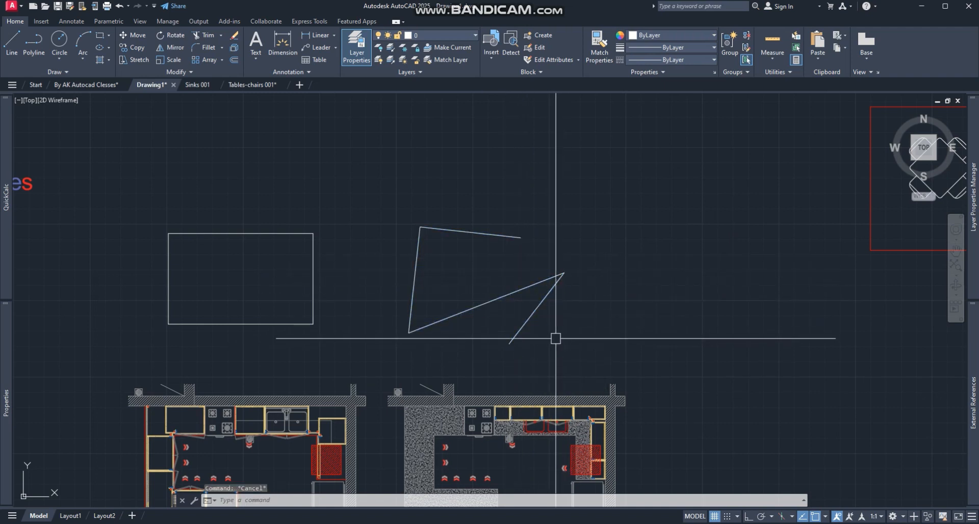
pyautogui.hotkey('ctrl', 'z')
pyautogui.press('Escape')
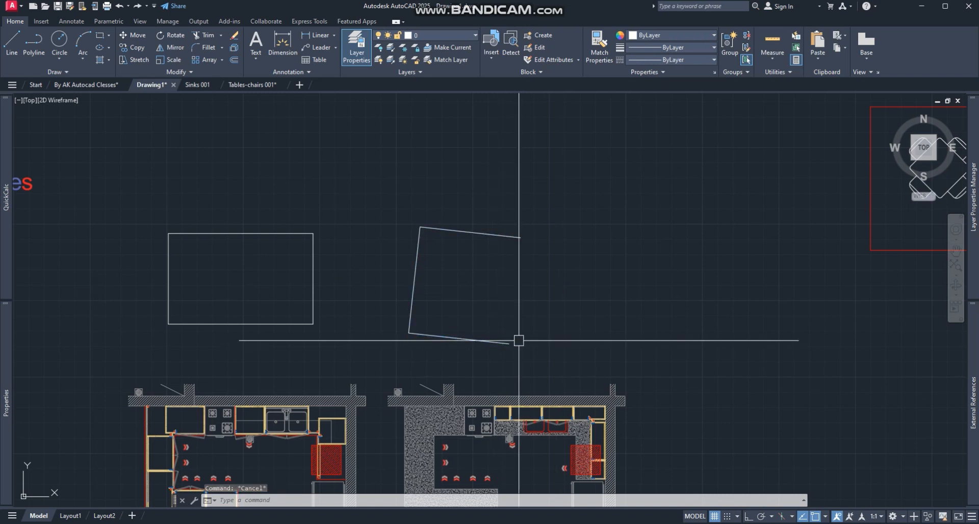
# Reverse the three-segment polyline and add a vertex upward from its lower-right end, parallel to the opposite segment.
pyautogui.press('Return')
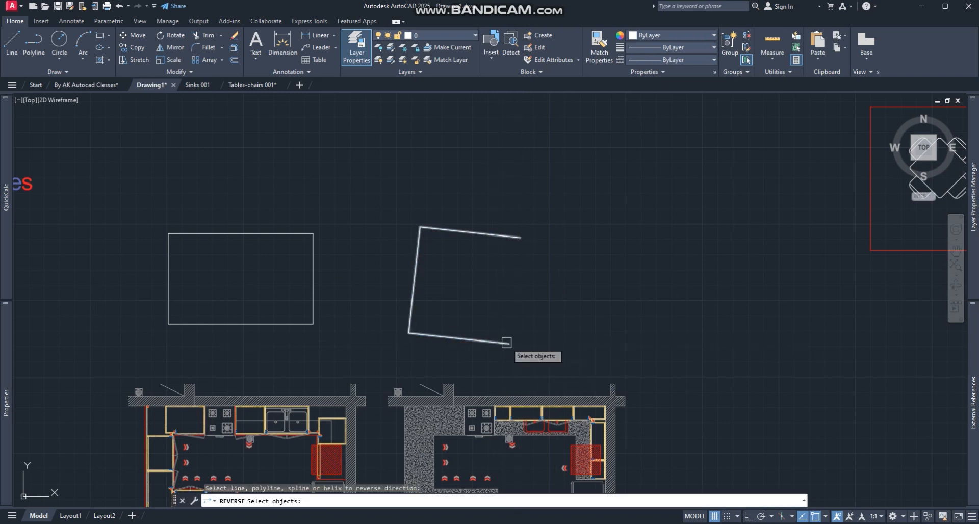
pyautogui.press('Return')
pyautogui.click(512, 343)
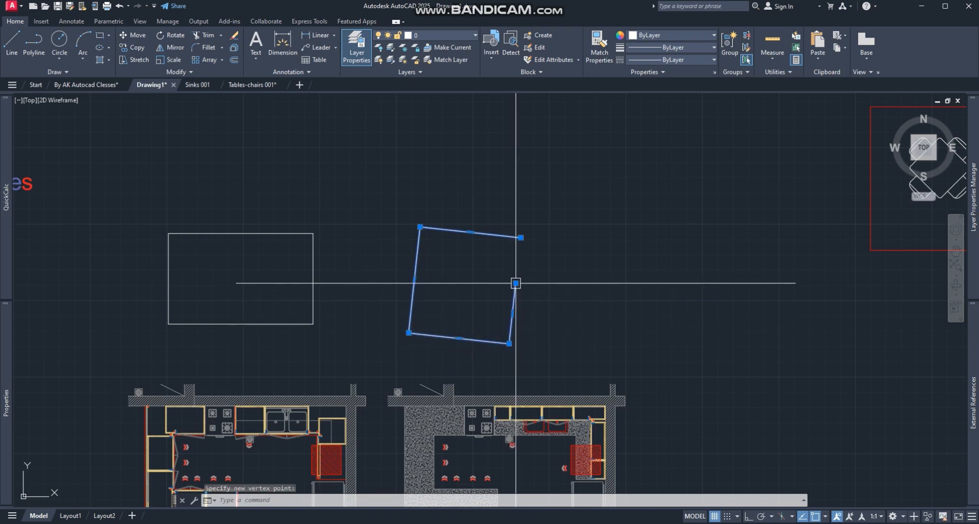
pyautogui.press('Escape')
# Fillet the short right-hand segment with the upper segment to close the tilted four-sided polyline.
pyautogui.write('f')
pyautogui.press('Return')
pyautogui.click(516, 287)
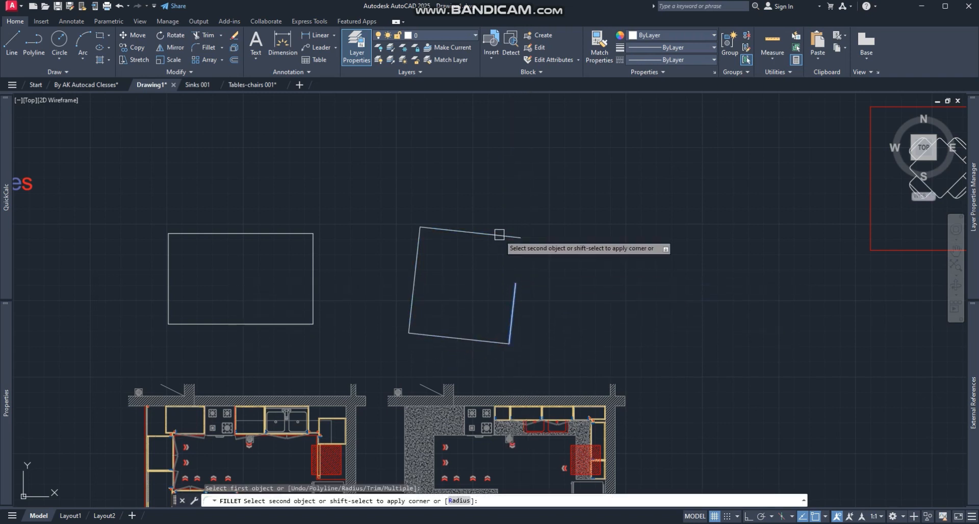
pyautogui.click(493, 234)
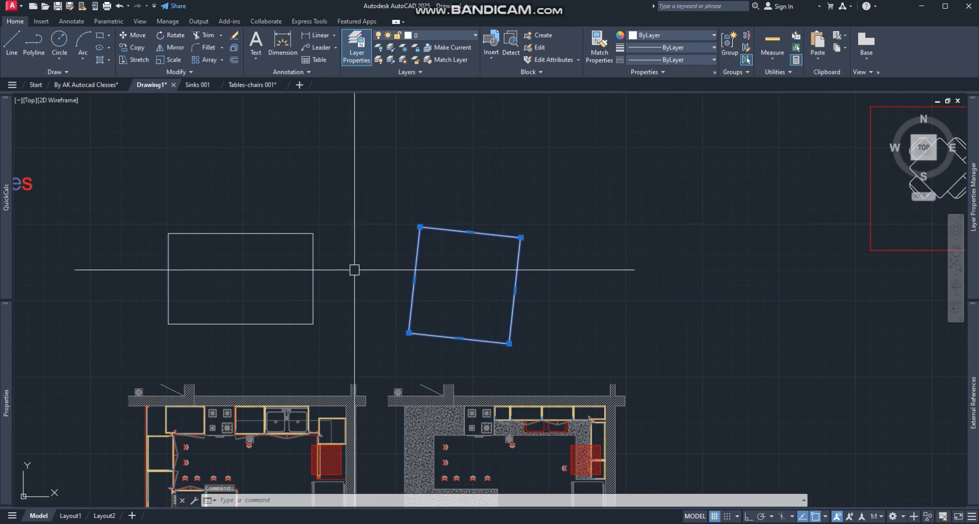
# Draw a vertical polyline about 1932 units long, running downward between the rectangle and the tilted square.
pyautogui.moveTo(232, 277); pyautogui.dragTo(279, 299, button='middle')
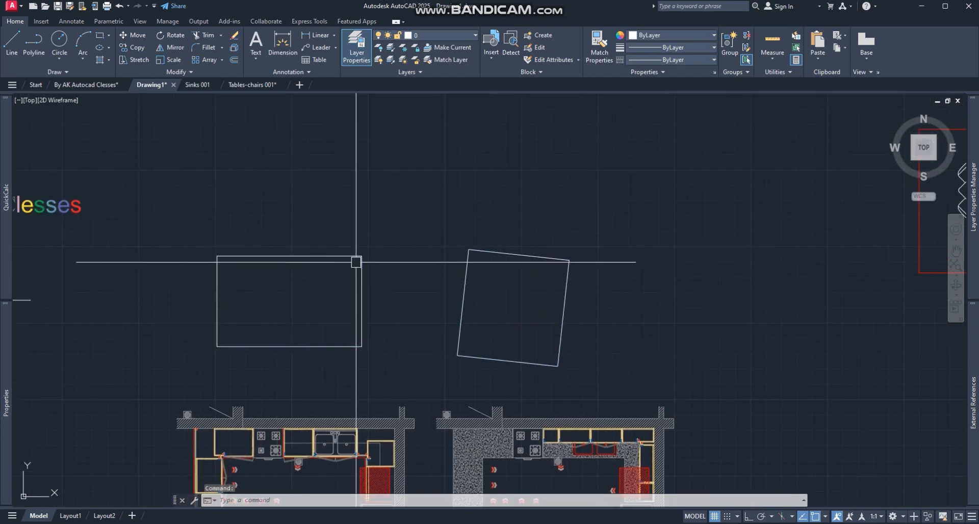
pyautogui.click(34, 44)
pyautogui.click(396, 170)
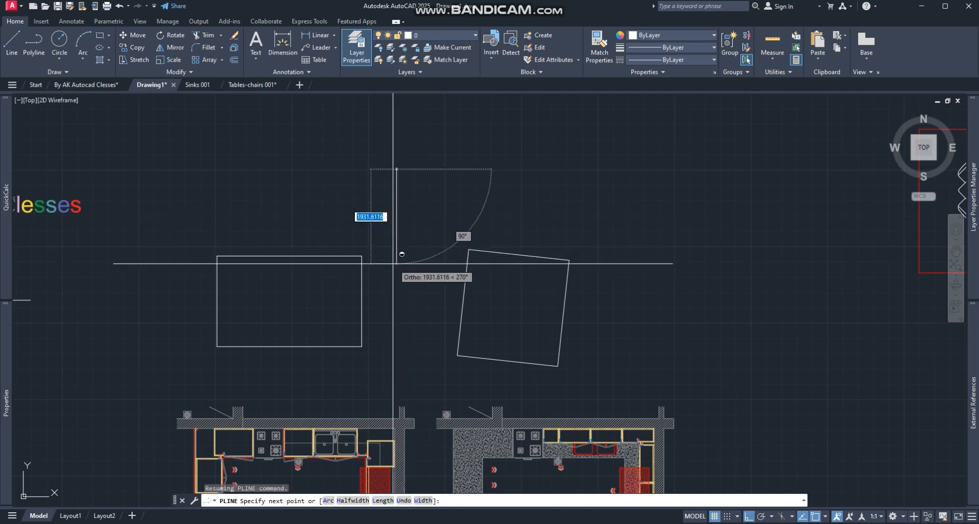
pyautogui.click(397, 263)
pyautogui.press('Escape')
# Try to add a vertex from the vertical polyline's upper end.
pyautogui.click(399, 178)
pyautogui.click(397, 169)
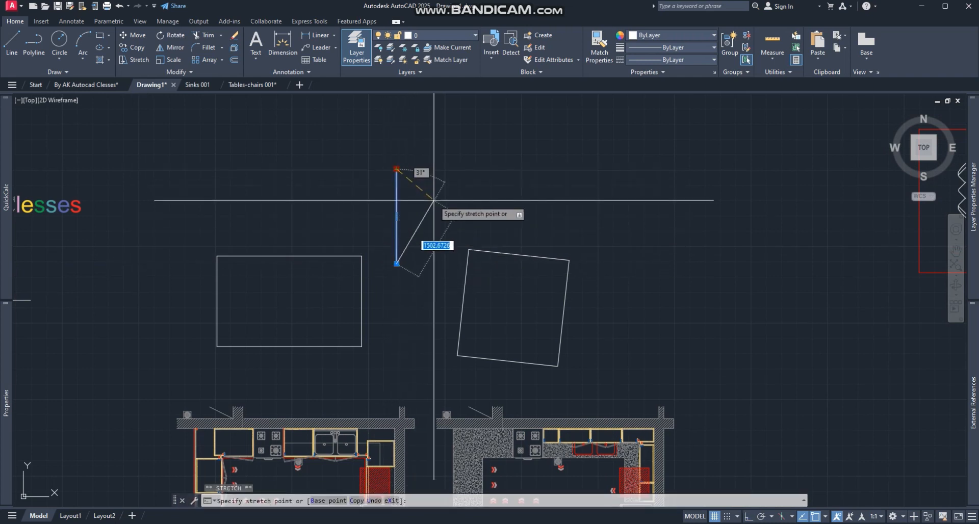
pyautogui.moveTo(442, 190); pyautogui.dragTo(427, 238, button='middle')
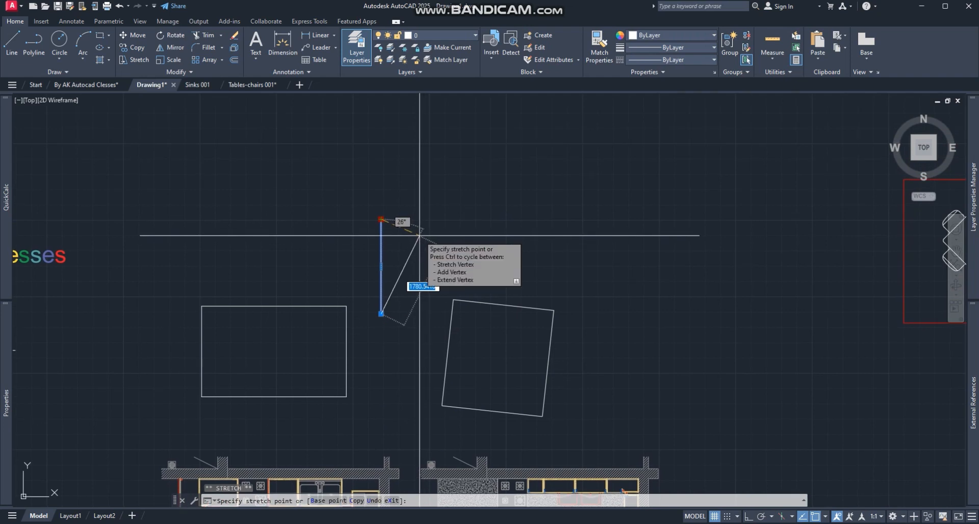
pyautogui.press('ctrl')
pyautogui.press('Escape')
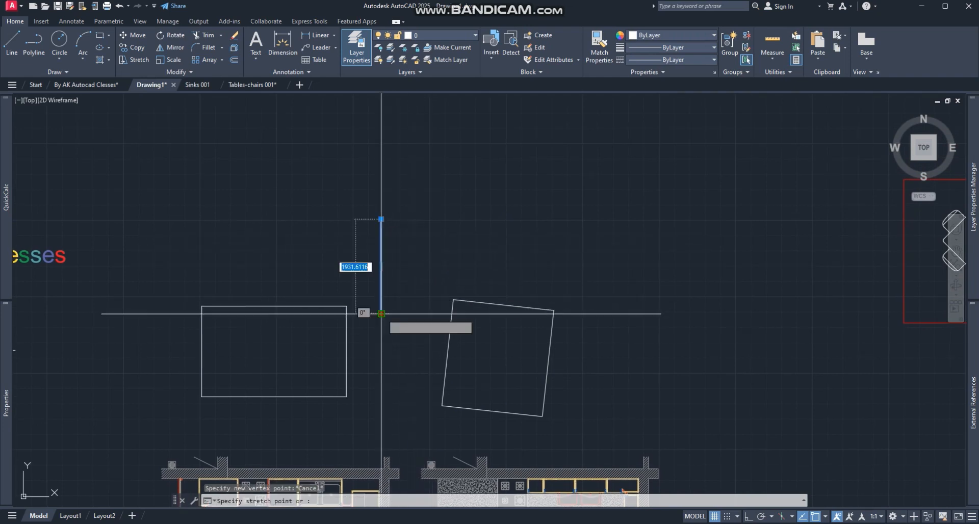
# Add vertices from the vertical polyline's lower end, about 961 units right, then upward and back left, forming a nearly closed narrow rectangle.
pyautogui.press('ctrl')
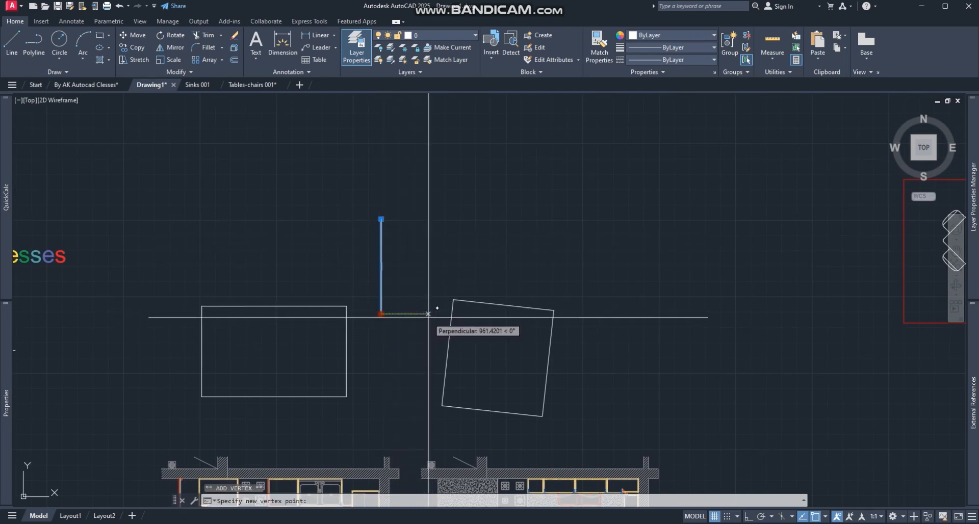
pyautogui.click(428, 315)
pyautogui.click(428, 314)
pyautogui.press('ctrl')
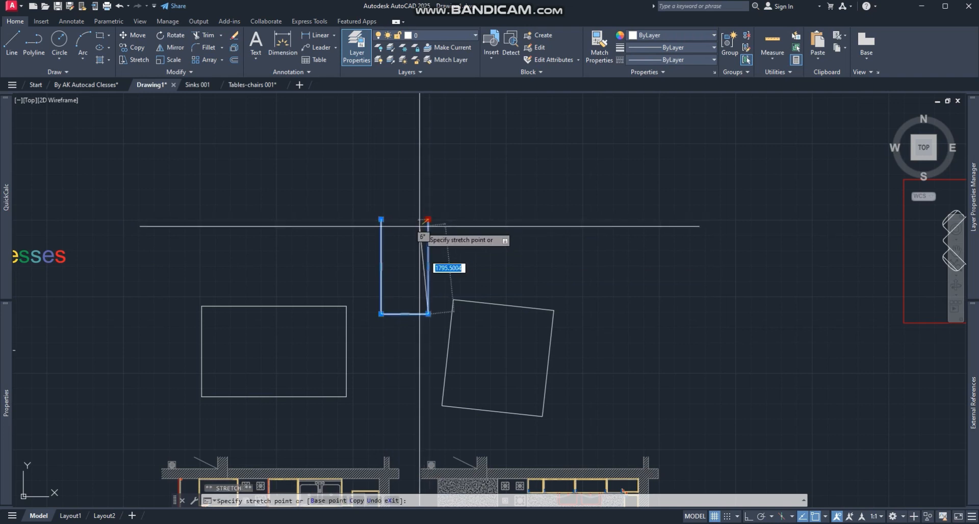
pyautogui.scroll(4, 417, 223)
pyautogui.press('Escape')
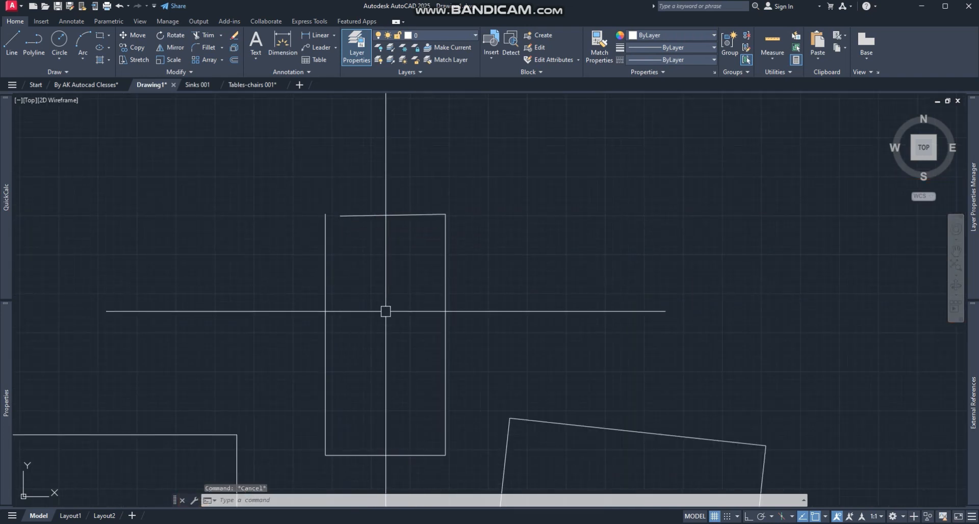
# Delete the narrow rectangular polyline and the tilted square polyline.
pyautogui.scroll(-4, 380, 219)
pyautogui.moveTo(401, 229); pyautogui.dragTo(328, 260, button='middle')
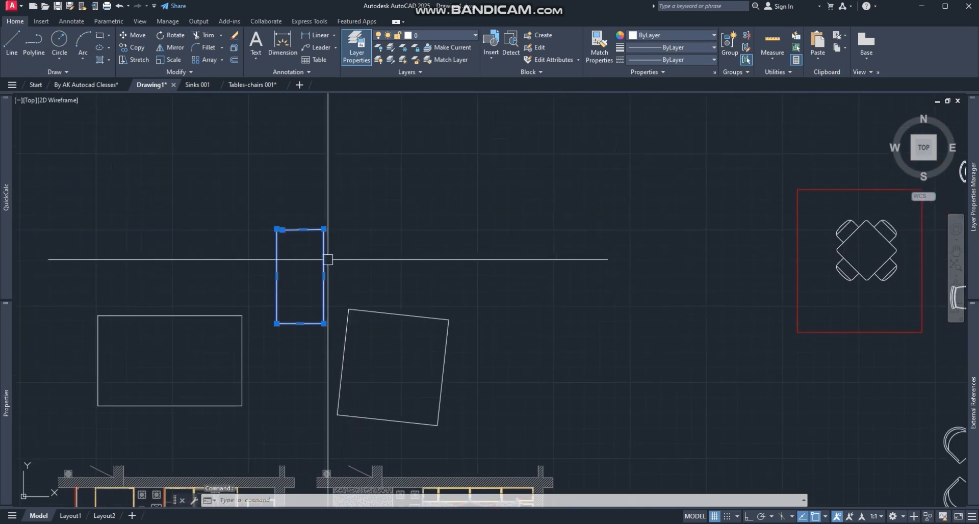
pyautogui.press('Delete')
pyautogui.press('Escape')
pyautogui.click(412, 288)
pyautogui.click(362, 328)
pyautogui.click(372, 321)
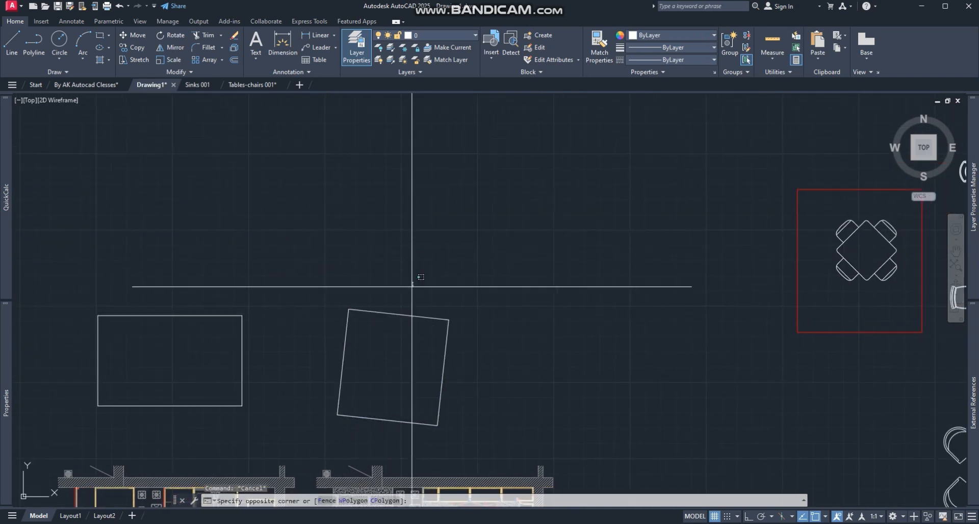
pyautogui.press('Delete')
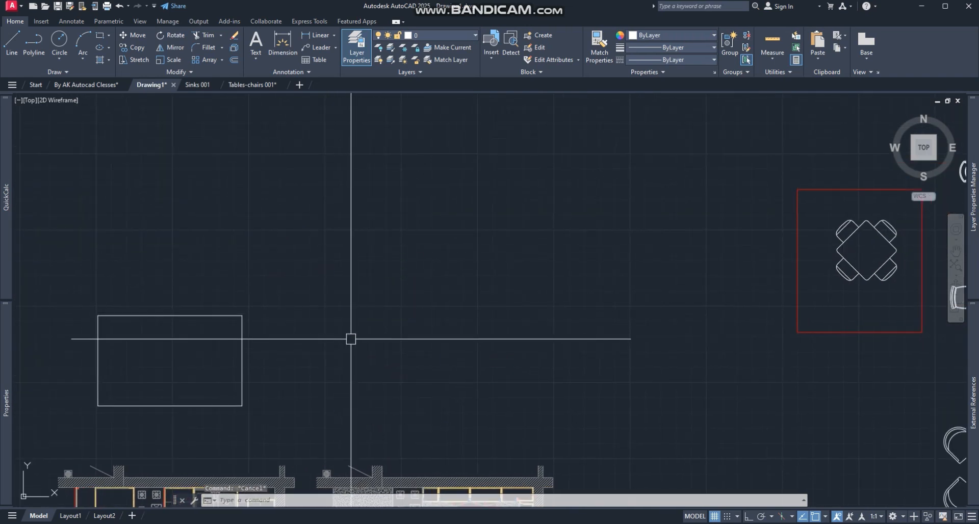
pyautogui.press('Return')
pyautogui.click(301, 245)
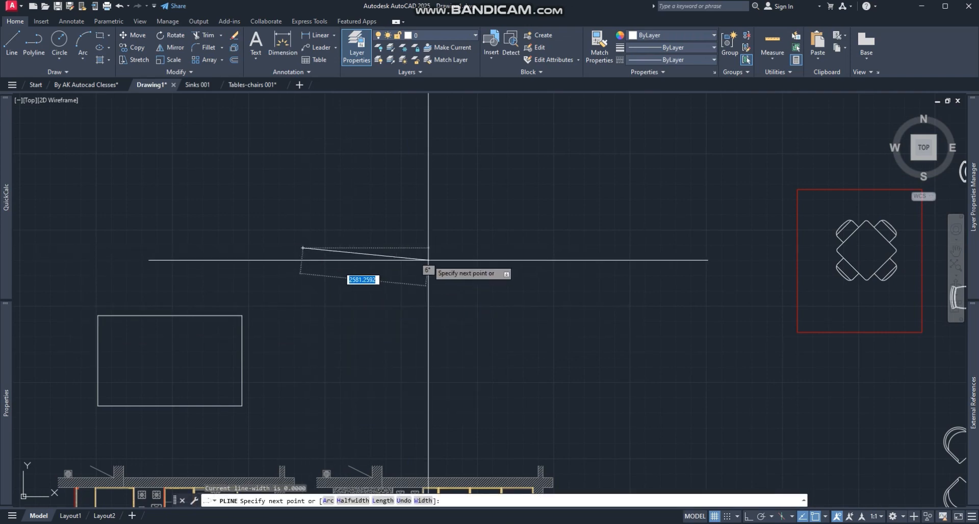
pyautogui.scroll(-4, 426, 271)
pyautogui.press('Escape')
# Examine the diamond-shaped table with four chairs inside the red frame, checking the frame, chairs and table outline separately.
pyautogui.click(578, 276)
pyautogui.click(555, 292)
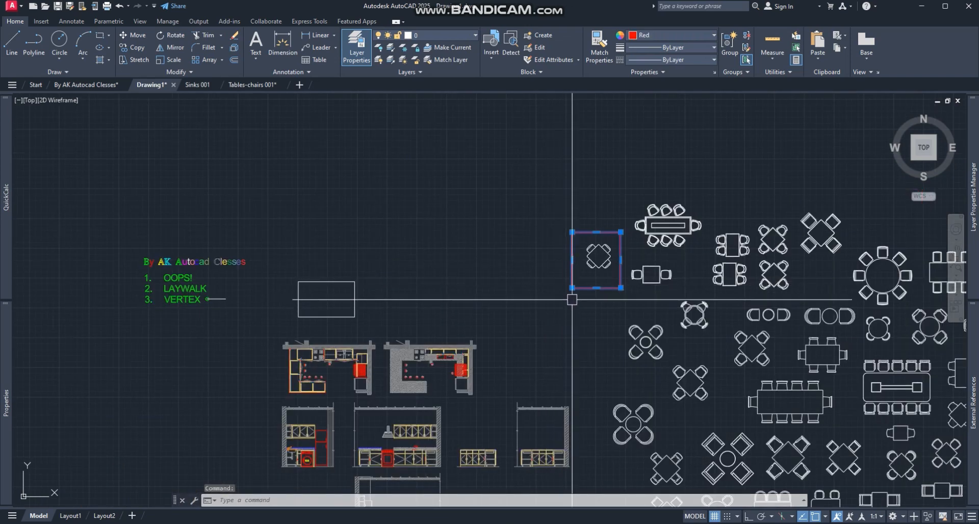
pyautogui.scroll(2, 579, 295)
pyautogui.scroll(4, 593, 293)
pyautogui.moveTo(395, 327); pyautogui.dragTo(452, 391, button='middle')
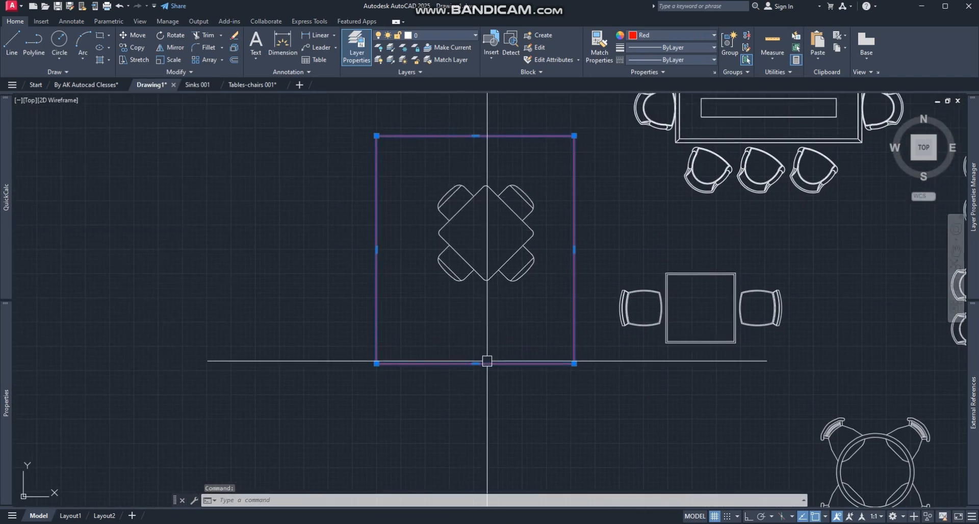
pyautogui.press('Escape')
pyautogui.click(421, 149)
pyautogui.click(555, 304)
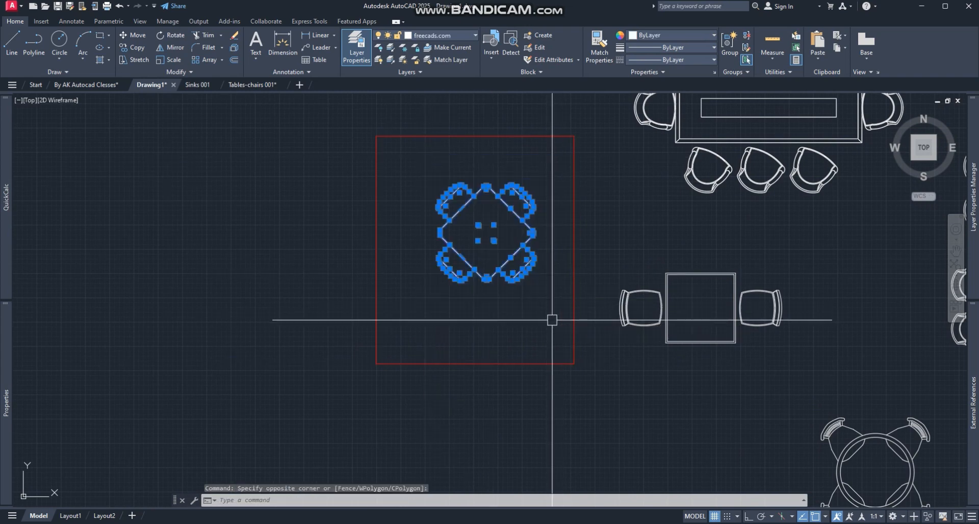
pyautogui.press('Return')
pyautogui.click(483, 281)
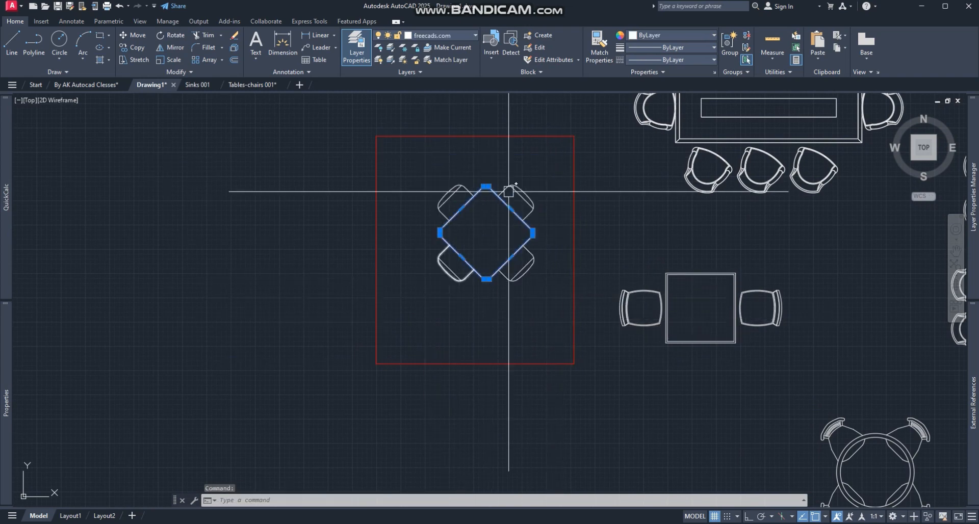
pyautogui.scroll(2, 468, 230)
pyautogui.press('Escape')
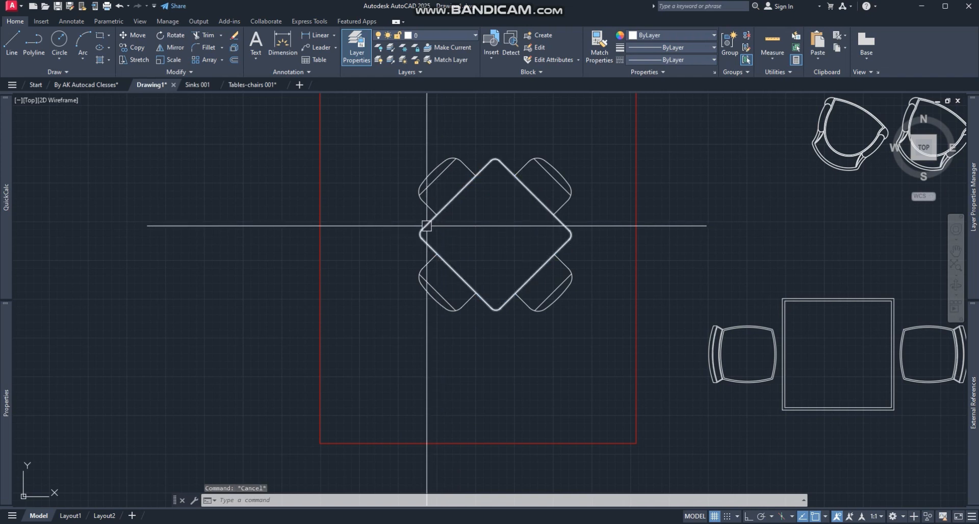
# Add two vertices to the table outline's upper-left edge, at the points where the sides of the adjacent chair meet it.
pyautogui.click(426, 226)
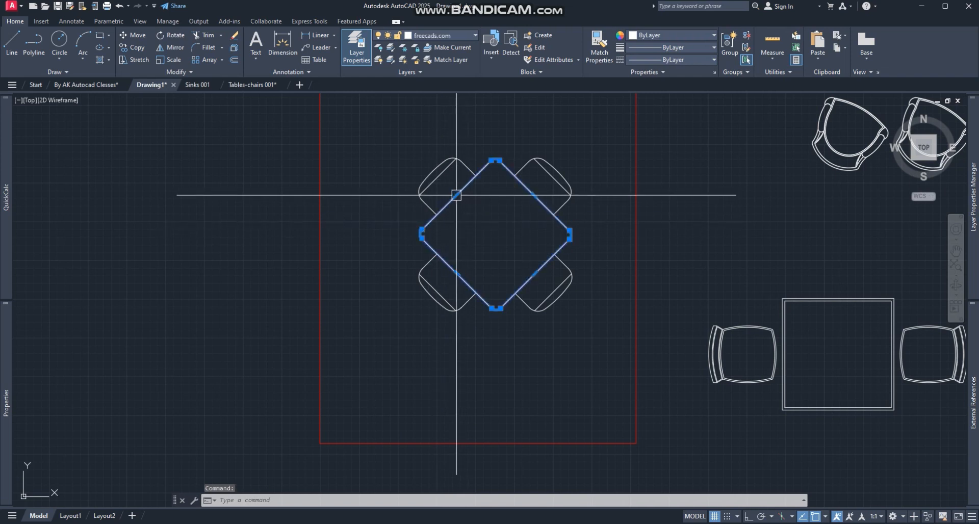
pyautogui.click(456, 195)
pyautogui.scroll(3, 457, 197)
pyautogui.press('ctrl')
pyautogui.scroll(-1, 454, 233)
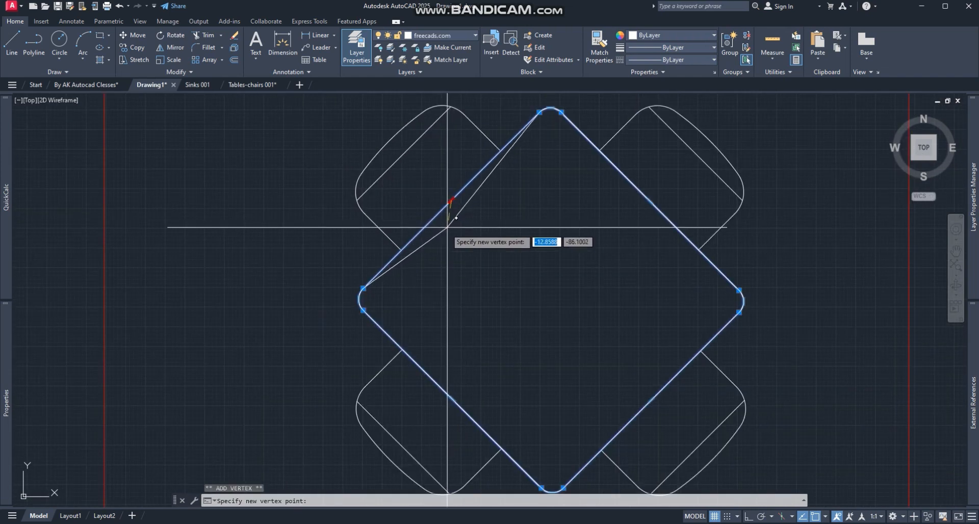
pyautogui.click(402, 249)
pyautogui.moveTo(463, 190); pyautogui.dragTo(431, 286, button='middle')
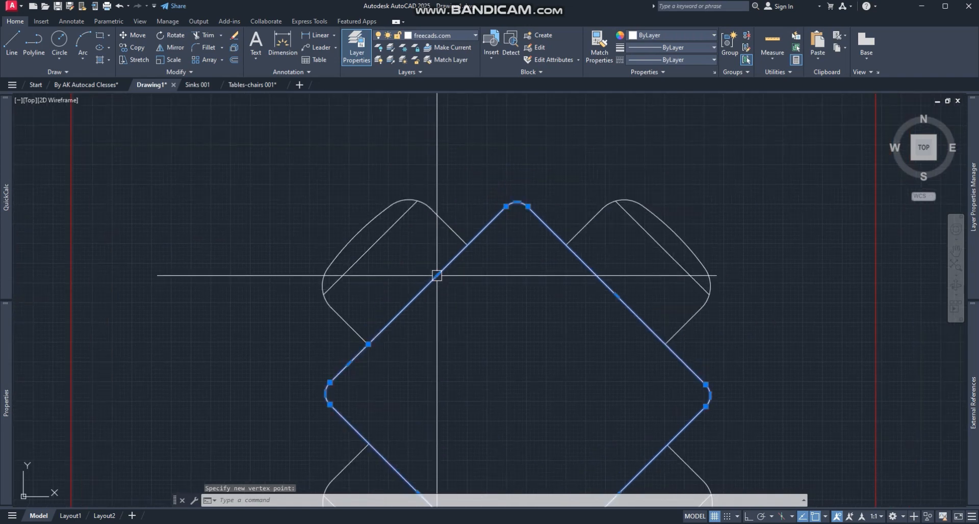
pyautogui.click(437, 275)
pyautogui.press('ctrl')
pyautogui.click(467, 244)
# Add two vertices to the table outline's upper-right edge, at the points where the sides of the adjacent chair meet it.
pyautogui.moveTo(516, 295); pyautogui.dragTo(462, 228, button='middle')
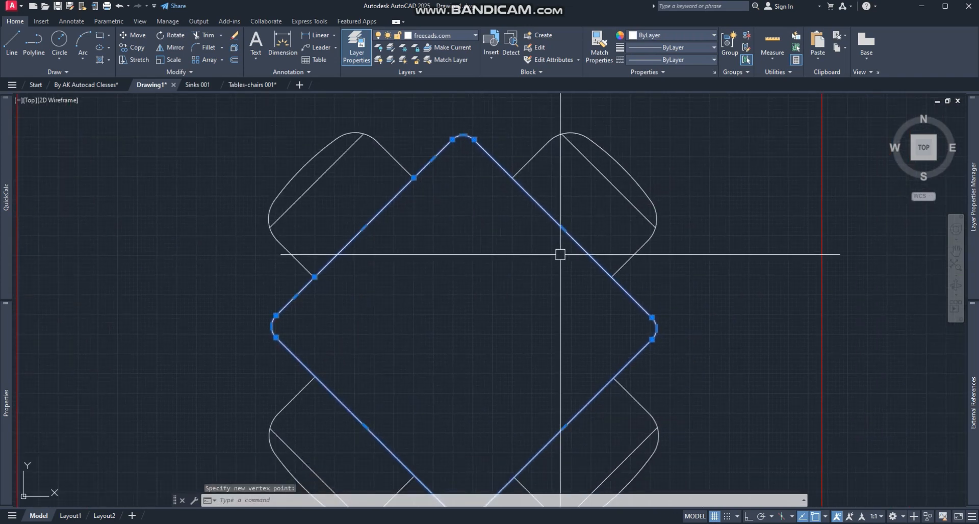
pyautogui.click(563, 229)
pyautogui.press('Escape')
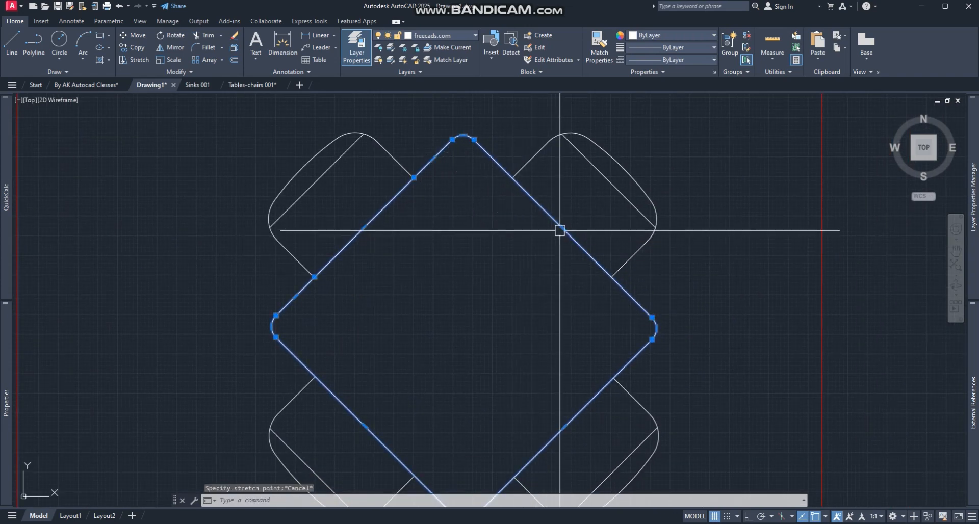
pyautogui.moveTo(563, 228)
pyautogui.click(603, 257)
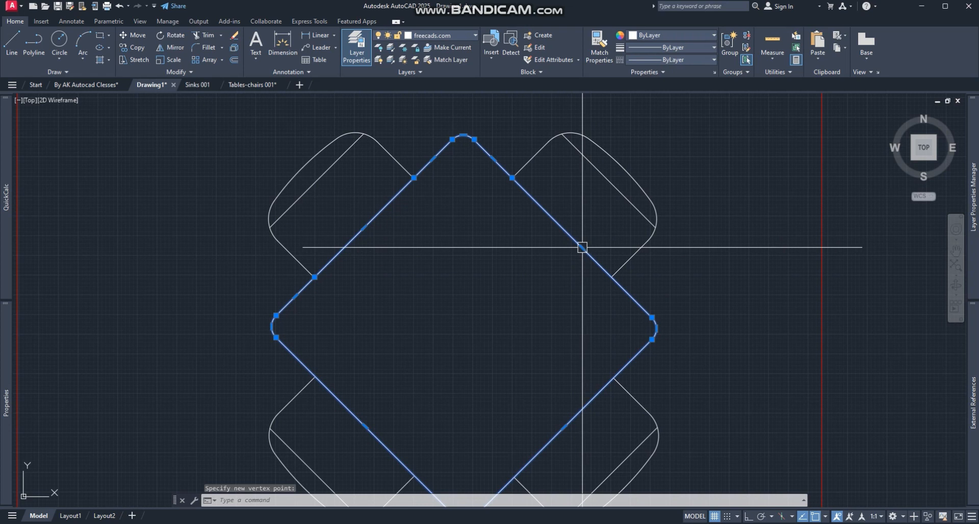
pyautogui.click(611, 277)
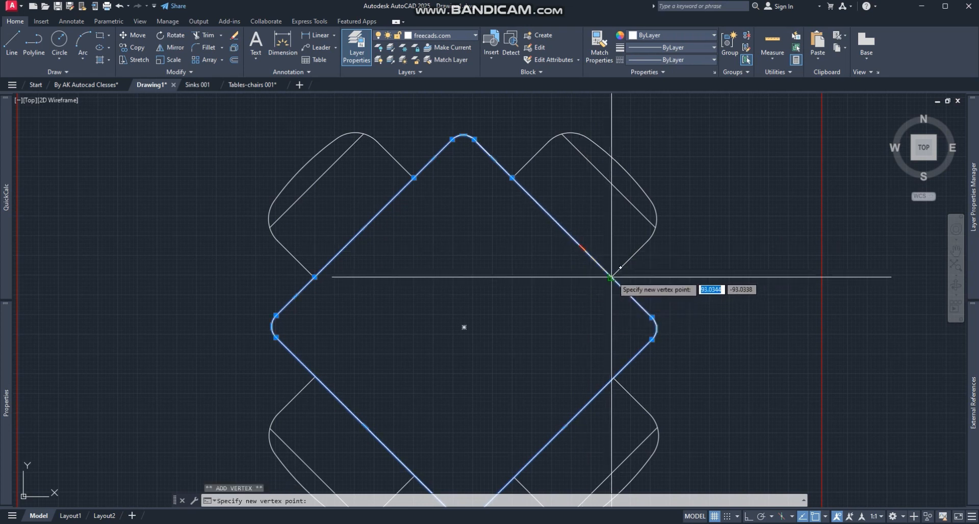
pyautogui.click(612, 277)
# Add two vertices to the table outline's lower-right edge, at the points where the sides of the adjacent chair meet it.
pyautogui.moveTo(608, 413); pyautogui.dragTo(522, 240, button='middle')
pyautogui.press('Escape')
pyautogui.click(500, 232)
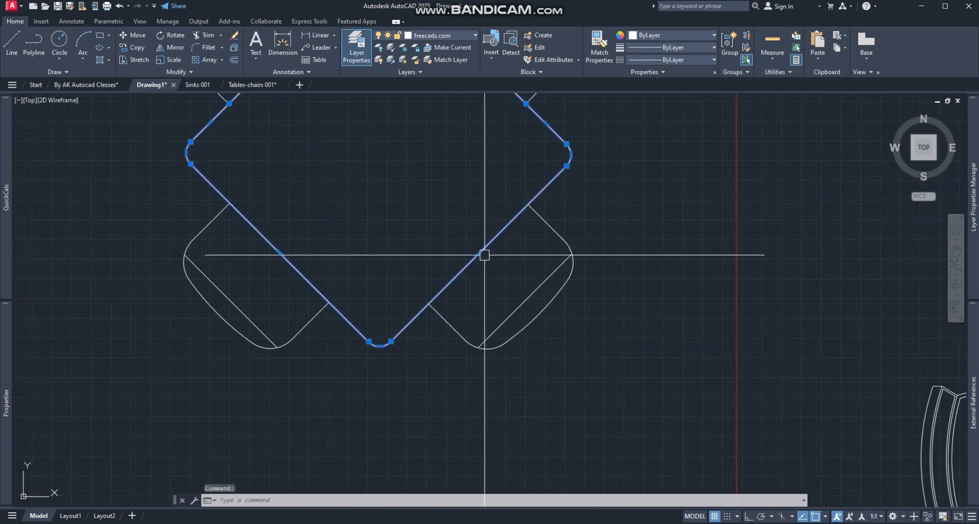
pyautogui.click(479, 254)
pyautogui.press('ctrl')
pyautogui.click(528, 205)
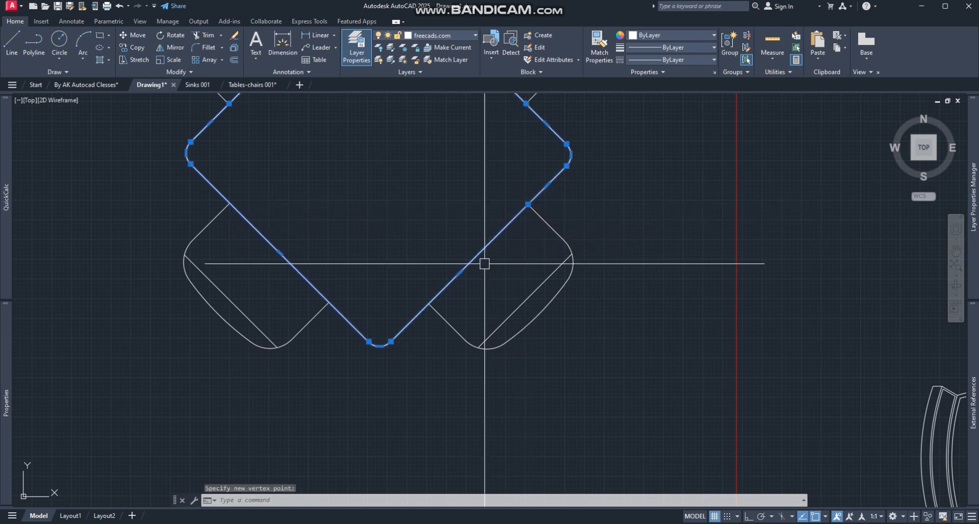
pyautogui.press('Escape')
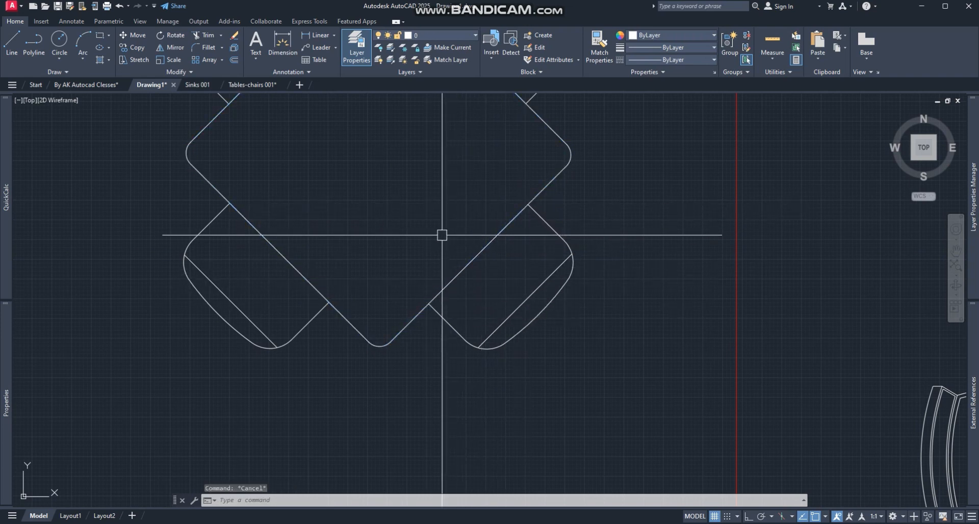
# Add two vertices to the table outline's lower-left edge, at the points where the sides of the adjacent chair meet it.
pyautogui.moveTo(299, 258); pyautogui.dragTo(402, 360, button='middle')
pyautogui.click(400, 368)
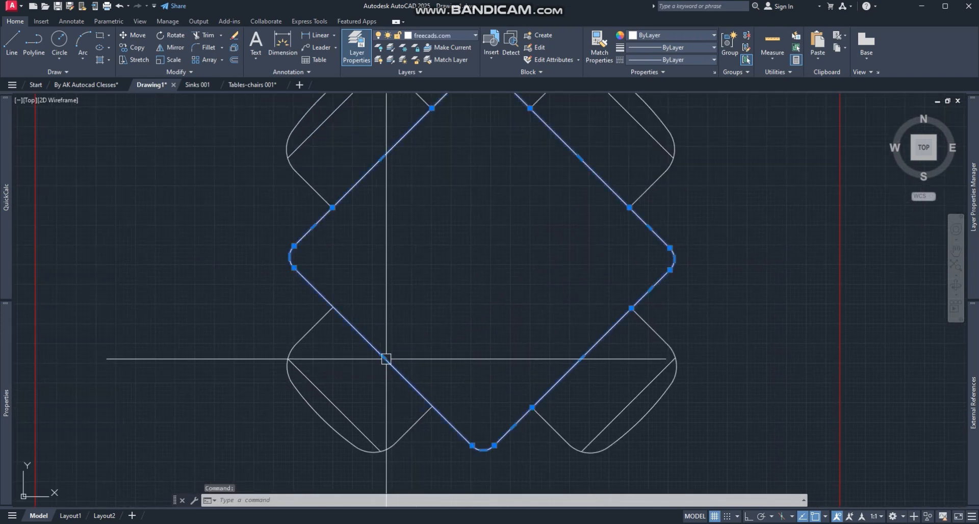
pyautogui.click(407, 382)
pyautogui.click(334, 307)
pyautogui.moveTo(333, 307); pyautogui.dragTo(300, 199, button='middle')
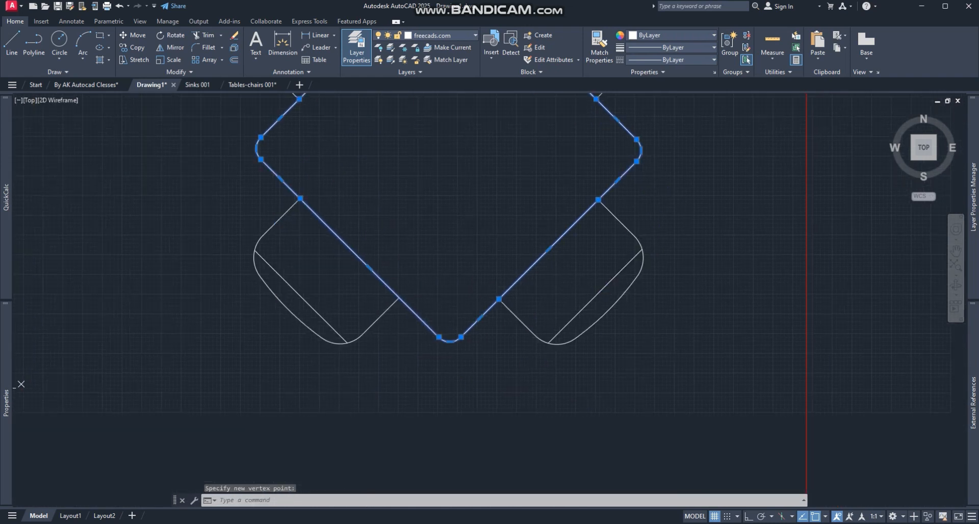
pyautogui.click(381, 275)
pyautogui.press('Escape')
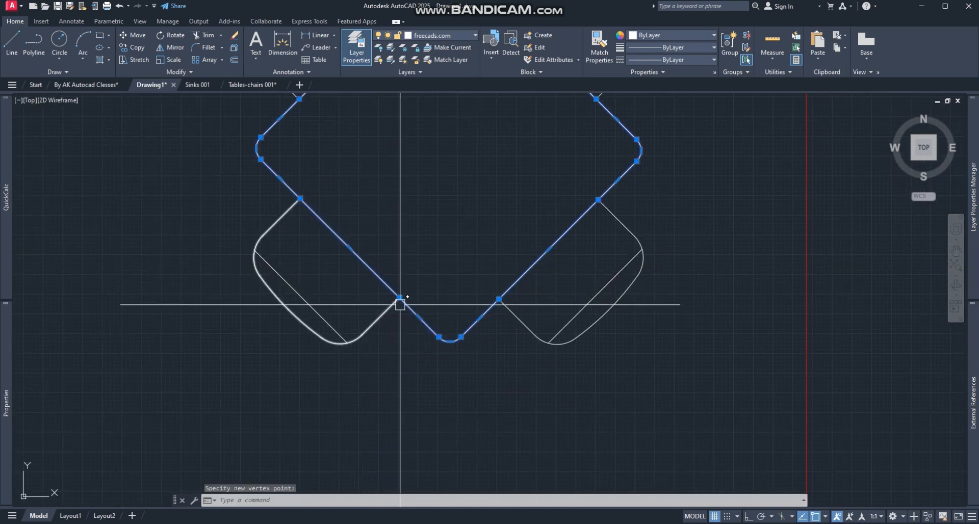
pyautogui.scroll(-4, 403, 286)
pyautogui.press('Escape')
pyautogui.write('TR')
pyautogui.press('Return')
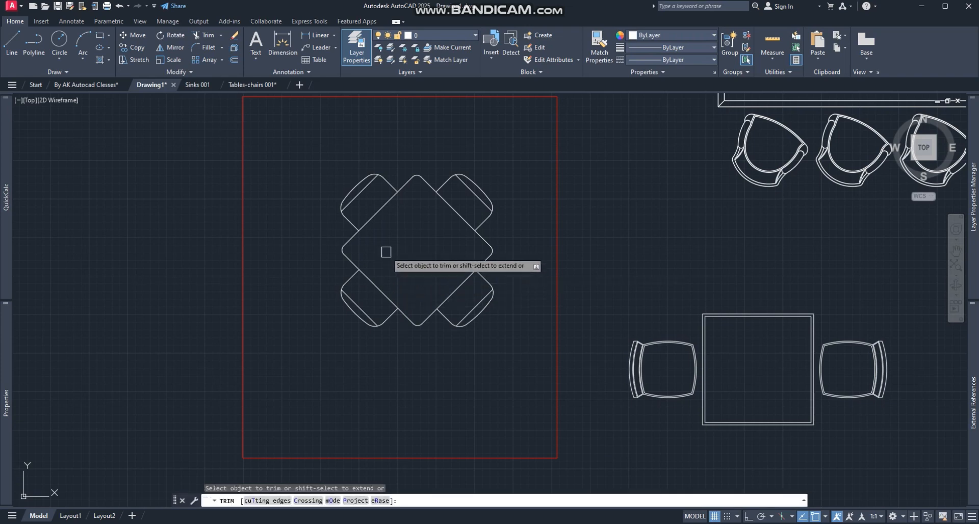
pyautogui.press('Escape')
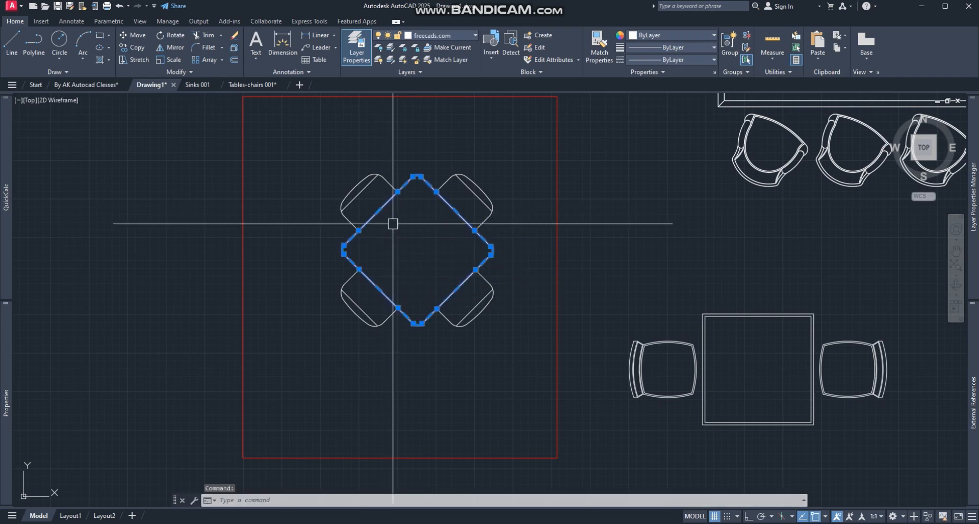
pyautogui.moveTo(393, 228); pyautogui.dragTo(401, 296, button='middle')
pyautogui.press('Return')
pyautogui.press('Escape')
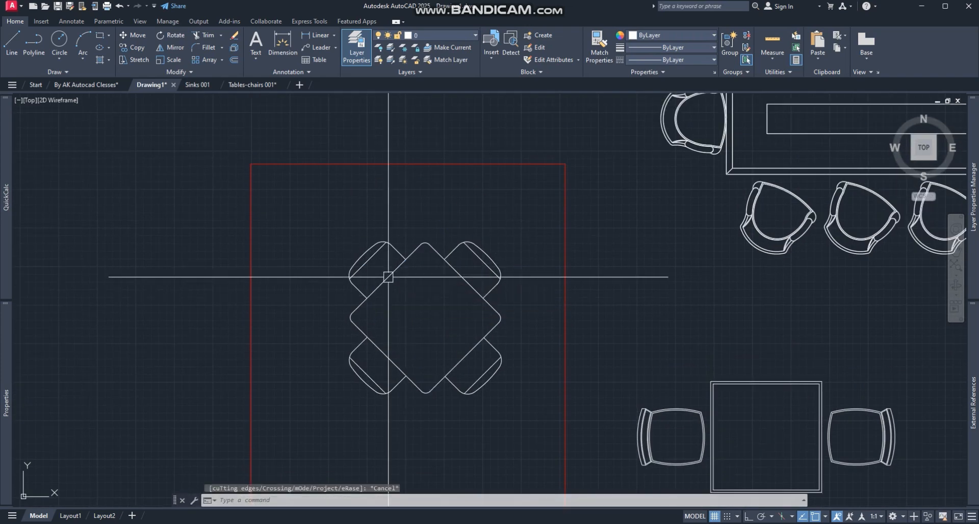
# Try to erase the whole table outline.
pyautogui.click(388, 278)
pyautogui.scroll(5, 387, 281)
pyautogui.write('E')
pyautogui.press('Return')
pyautogui.press('Escape')
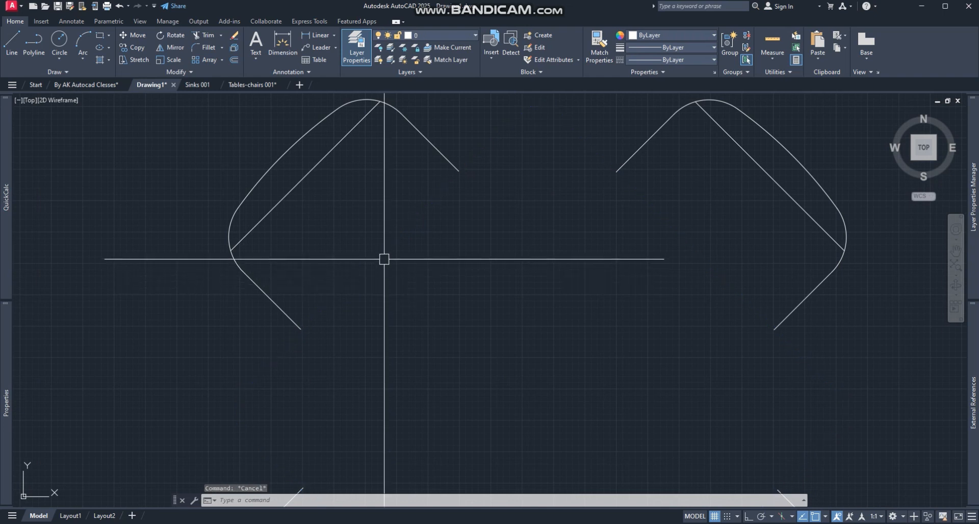
# Break out the part of the table outline's upper-left edge that lies between the two sides of the upper-left chair.
pyautogui.write('B')
pyautogui.press('Return')
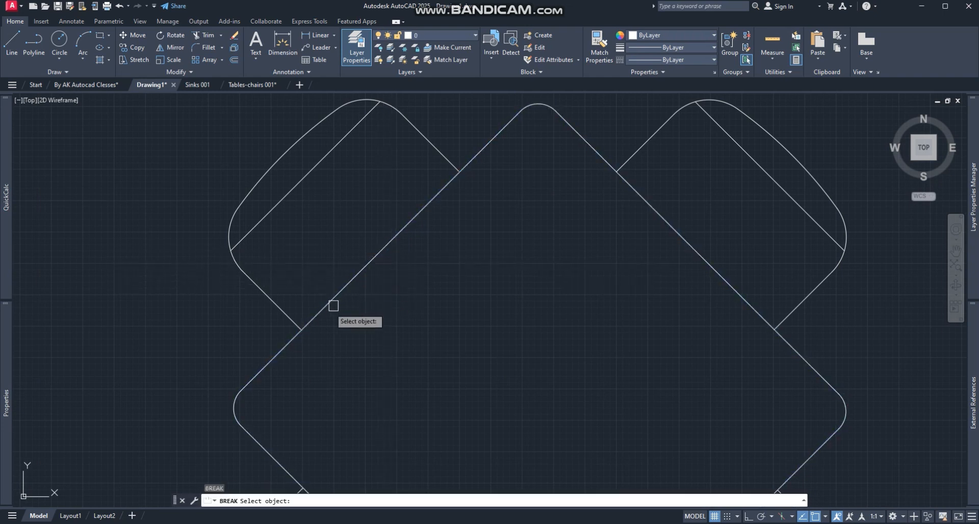
pyautogui.click(314, 316)
pyautogui.click(453, 170)
pyautogui.press('Escape')
pyautogui.scroll(-6, 453, 170)
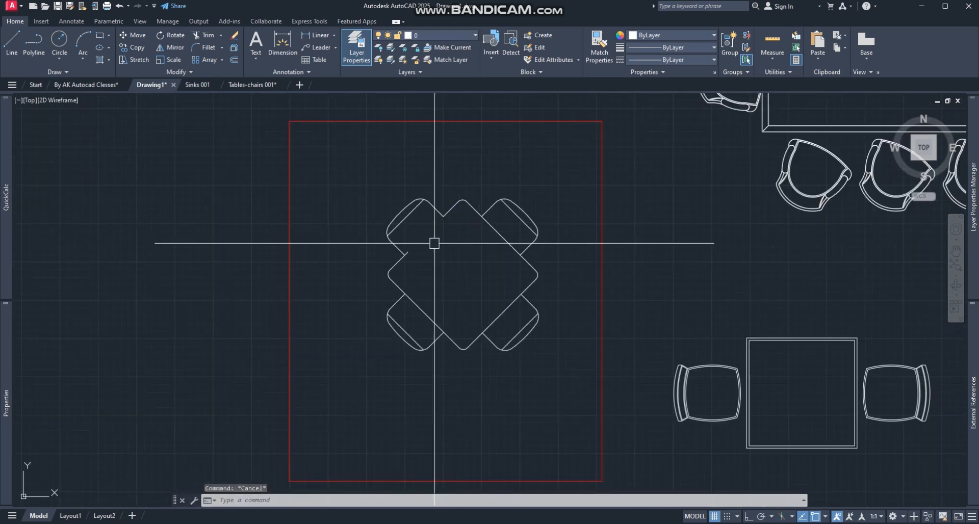
# Try to trim the short stub of the table outline protruding past the upper-left chair's lower side, and undo it.
pyautogui.scroll(4, 404, 256)
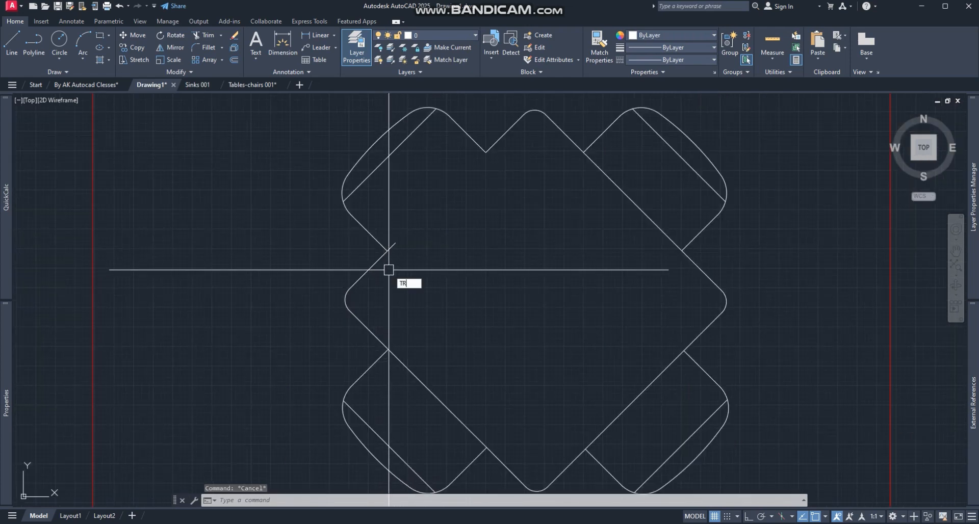
pyautogui.press('Return')
pyautogui.scroll(1, 406, 252)
pyautogui.click(385, 237)
pyautogui.press('Escape')
pyautogui.scroll(-2, 427, 259)
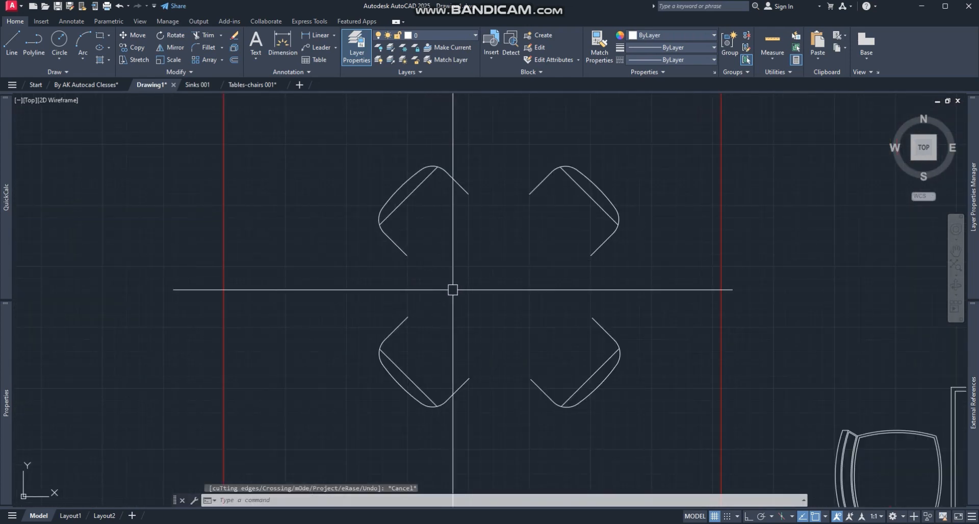
pyautogui.hotkey('ctrl', 'z')
pyautogui.press('Escape')
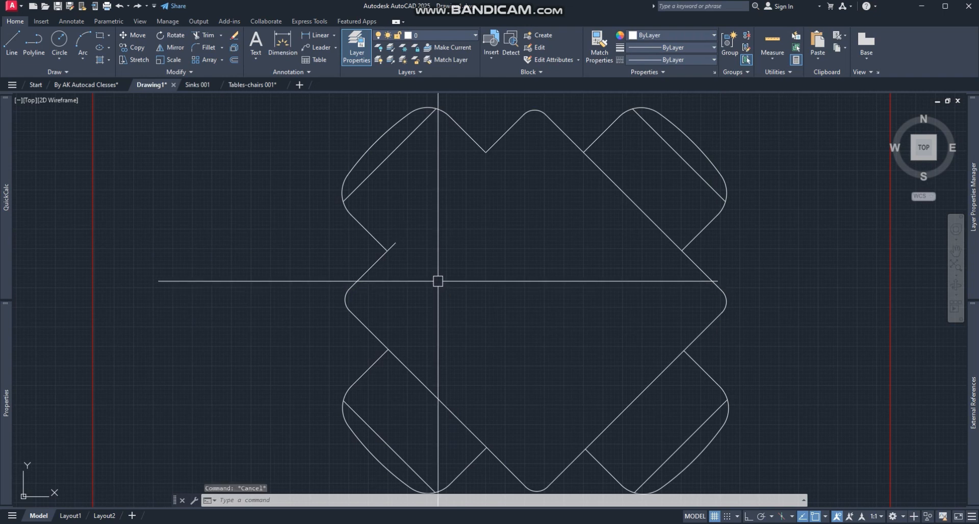
# Extend the sides of the upper-right chair across the table to its lower-left edge.
pyautogui.write('ex')
pyautogui.press('Return')
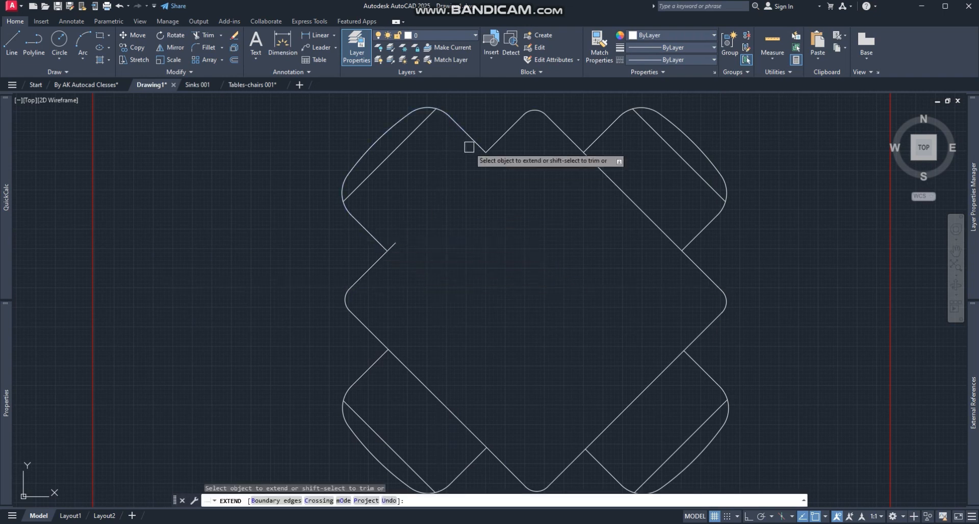
pyautogui.click(601, 143)
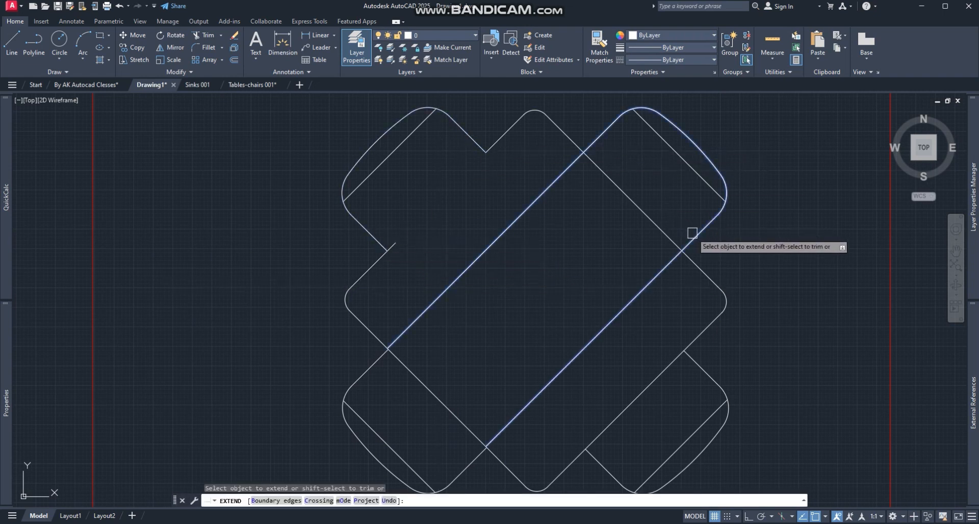
pyautogui.press('Escape')
pyautogui.click(427, 321)
pyautogui.press('Escape')
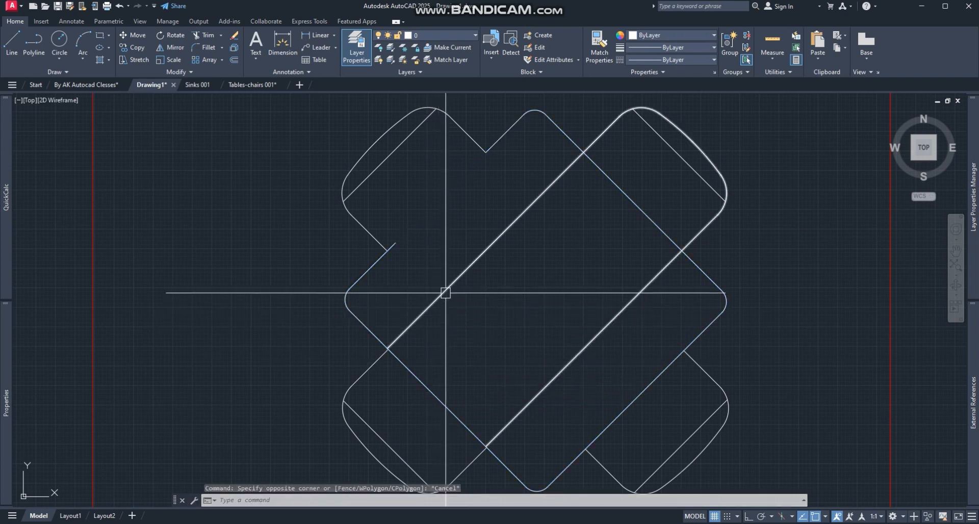
# Delete the extended upper-right chair outline, and undo both the deletion and the extension.
pyautogui.click(446, 293)
pyautogui.scroll(-5, 470, 256)
pyautogui.press('Escape')
pyautogui.click(480, 254)
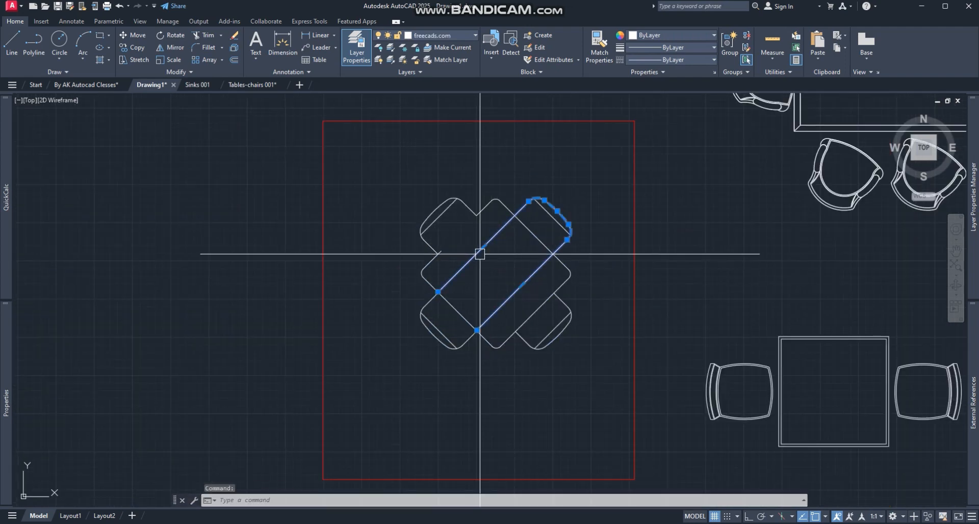
pyautogui.press('Delete')
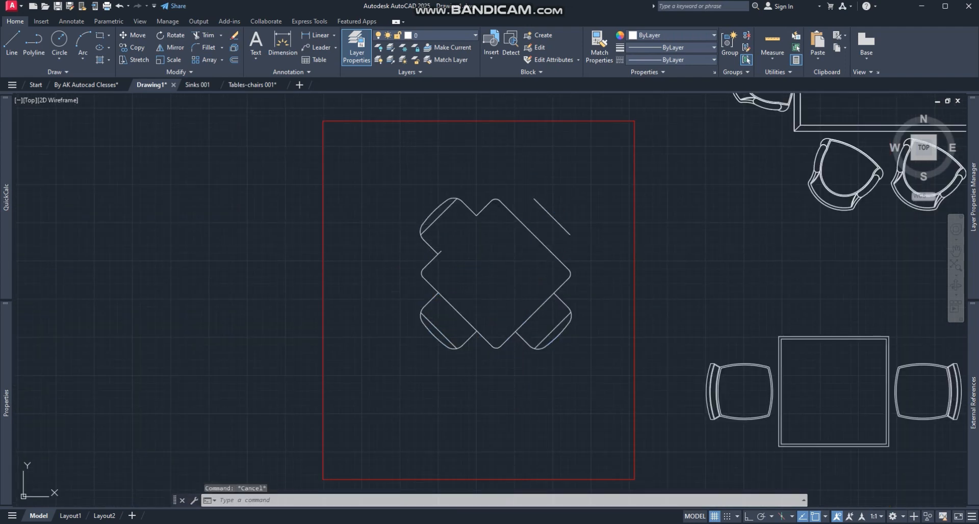
pyautogui.scroll(4, 505, 246)
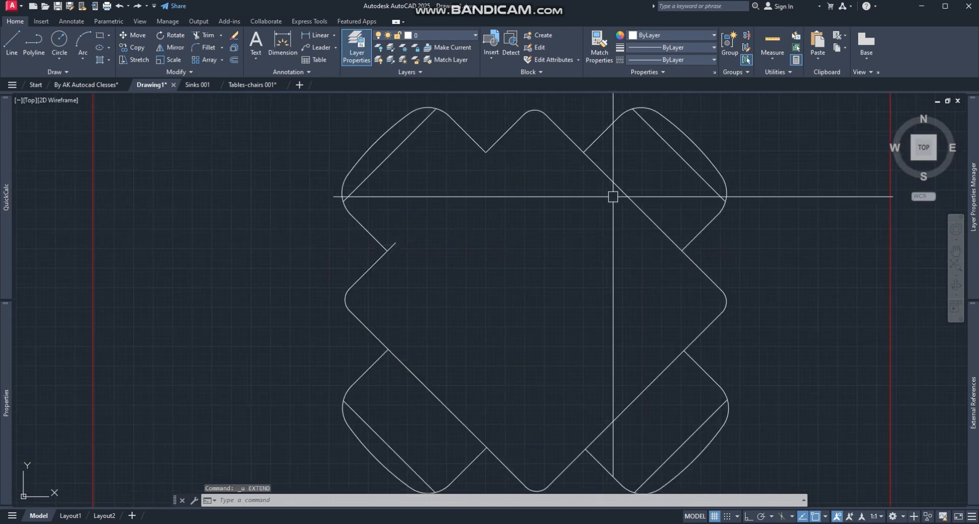
# Trim the table edges between the sides of the upper-right, lower-right and lower-left chairs.
pyautogui.click(627, 196)
pyautogui.press('Escape')
pyautogui.write('tr')
pyautogui.press('Return')
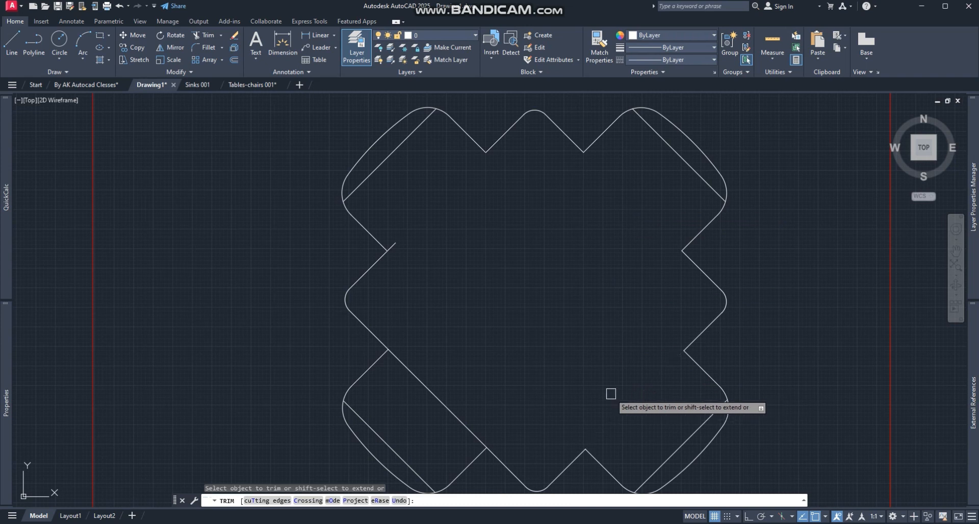
pyautogui.moveTo(515, 332); pyautogui.dragTo(519, 246, button='middle')
pyautogui.click(439, 309)
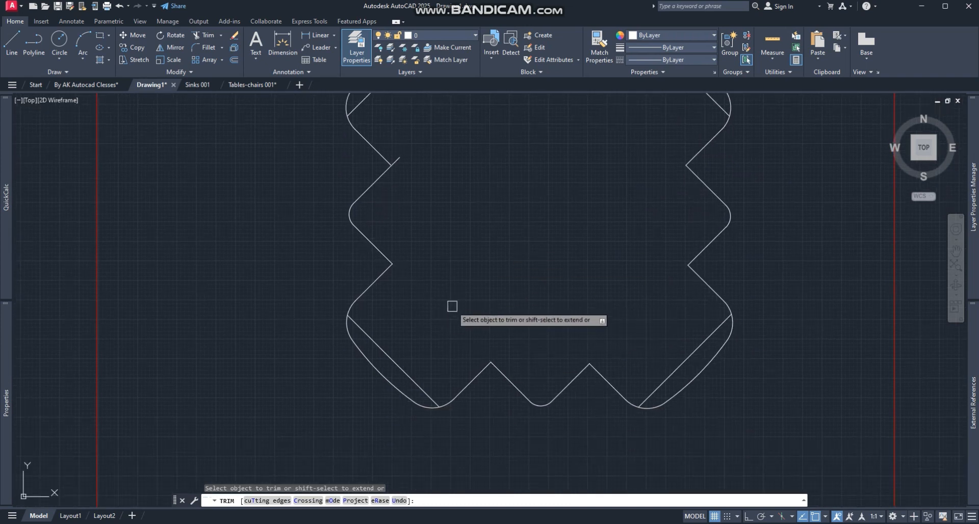
pyautogui.scroll(-4, 482, 305)
pyautogui.press('Escape')
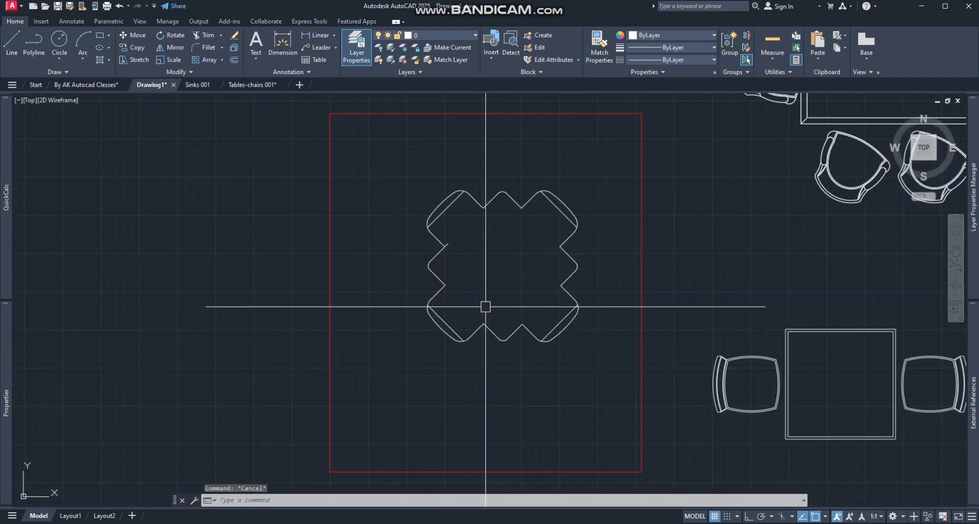
# Fillet the upper-left chair's lower side with the table outline to clean the overhanging stub into a sharp corner.
pyautogui.scroll(2, 458, 258)
pyautogui.click(439, 236)
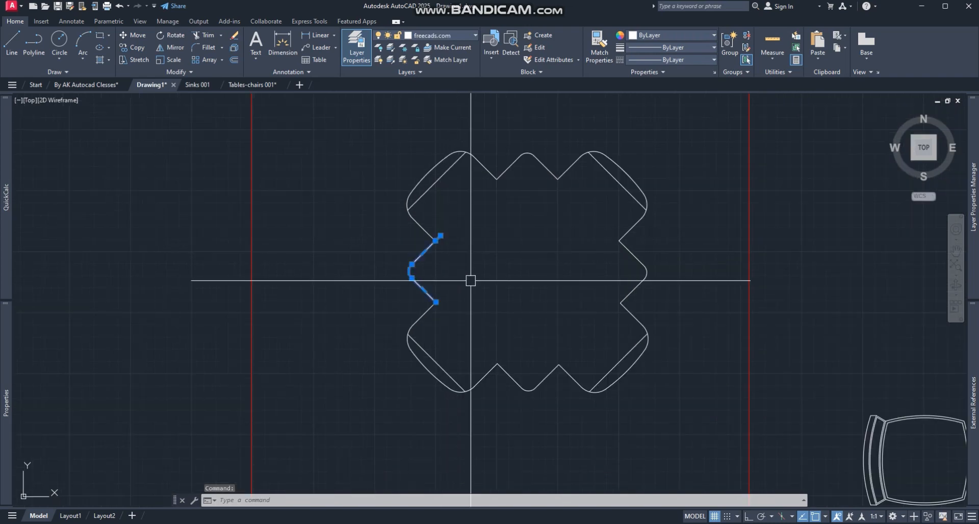
pyautogui.write('f')
pyautogui.press('Return')
pyautogui.scroll(4, 440, 257)
pyautogui.click(414, 207)
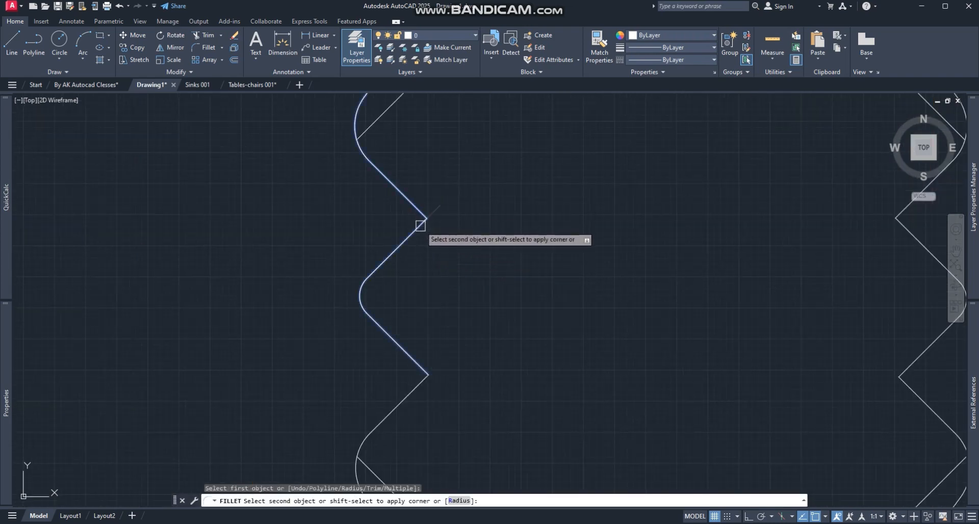
pyautogui.press('Escape')
pyautogui.scroll(-8, 481, 275)
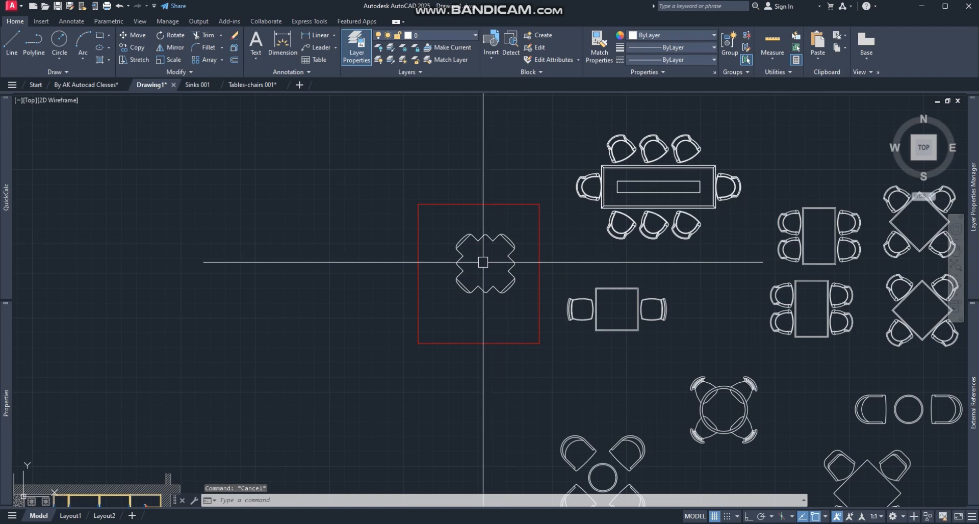
pyautogui.scroll(4, 483, 263)
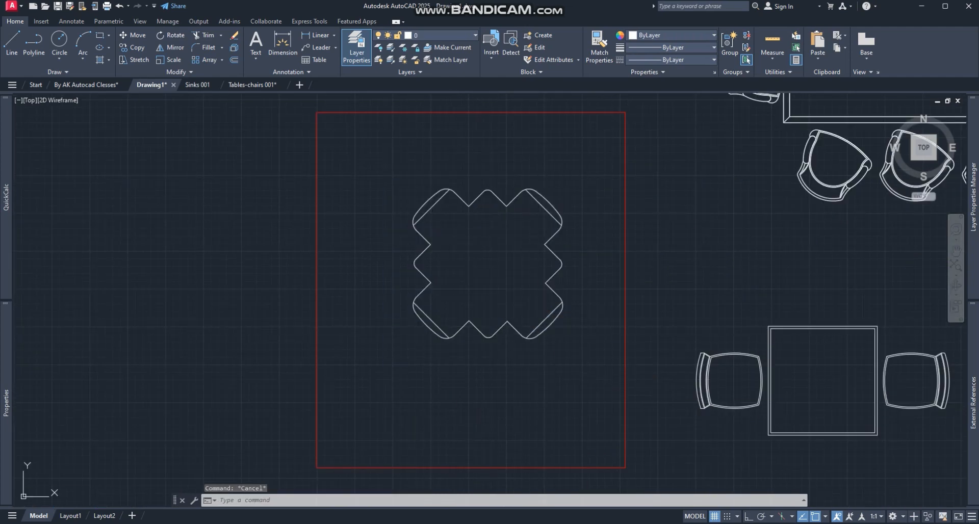
# Review the OOPS, LAYWALK and VERTEX topic list next to the plain rectangle above the kitchen plans.
pyautogui.scroll(-8, 520, 292)
pyautogui.moveTo(362, 335); pyautogui.dragTo(409, 258, button='middle')
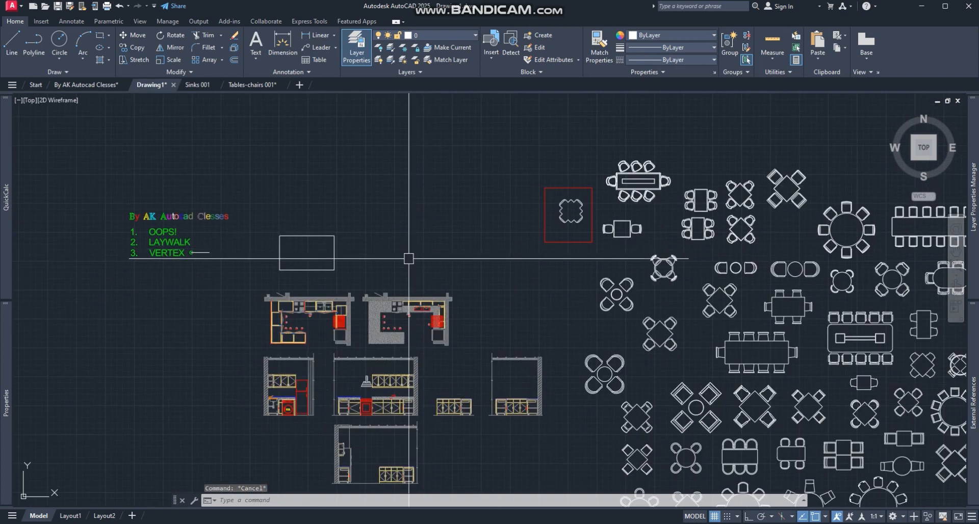
pyautogui.scroll(6, 179, 256)
pyautogui.scroll(2, 208, 234)
pyautogui.click(205, 225)
pyautogui.click(408, 297)
pyautogui.scroll(-4, 313, 307)
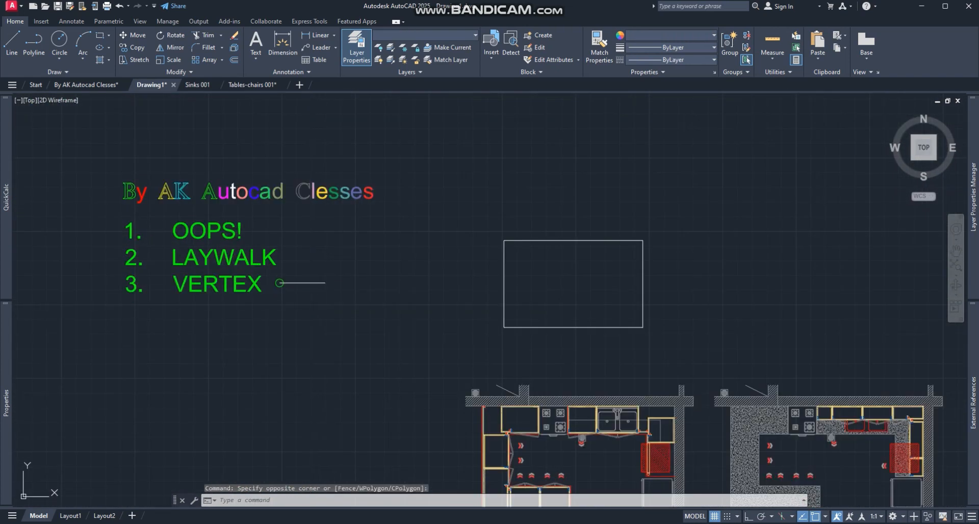
pyautogui.click(262, 294)
pyautogui.moveTo(356, 327); pyautogui.dragTo(315, 315, button='middle')
pyautogui.press('Escape')
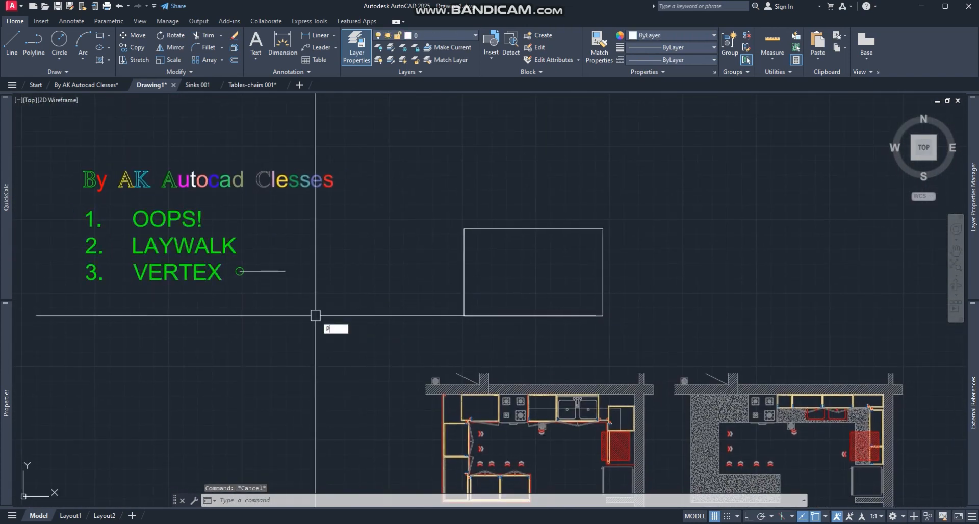
pyautogui.write('l')
pyautogui.press('Return')
pyautogui.click(392, 217)
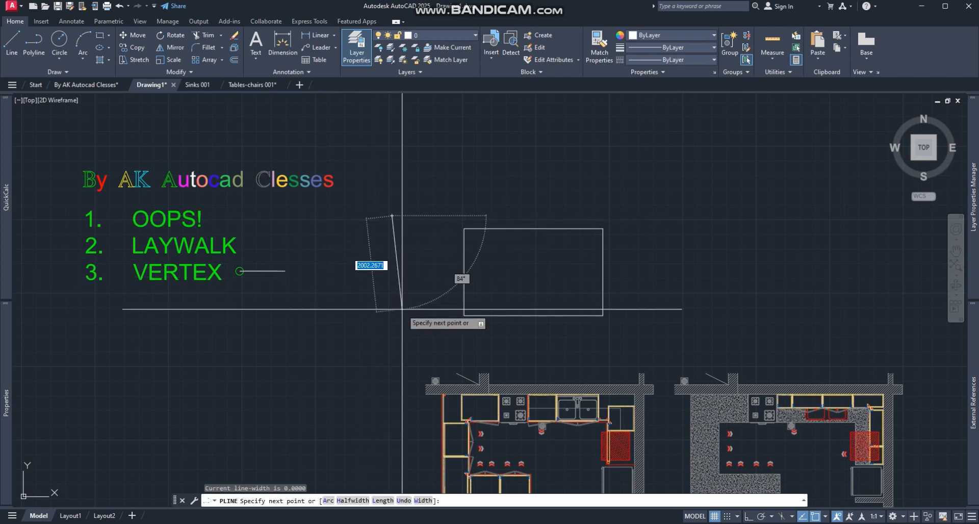
pyautogui.press('Escape')
pyautogui.moveTo(521, 216); pyautogui.dragTo(434, 299, button='middle')
pyautogui.press('Return')
pyautogui.press('Escape')
# Add a vertex to the rectangle's top edge, placing it directly above the upper-left corner.
pyautogui.click(448, 311)
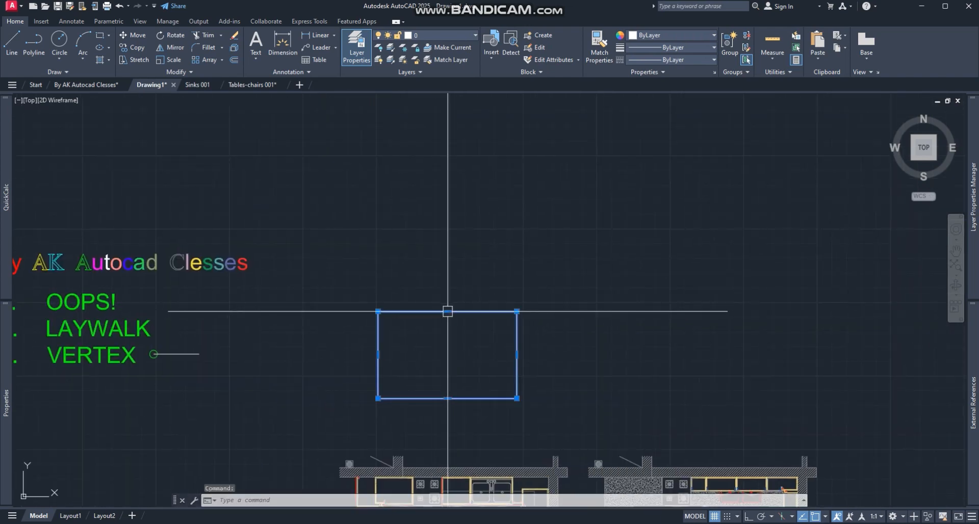
pyautogui.click(448, 311)
pyautogui.press('ctrl')
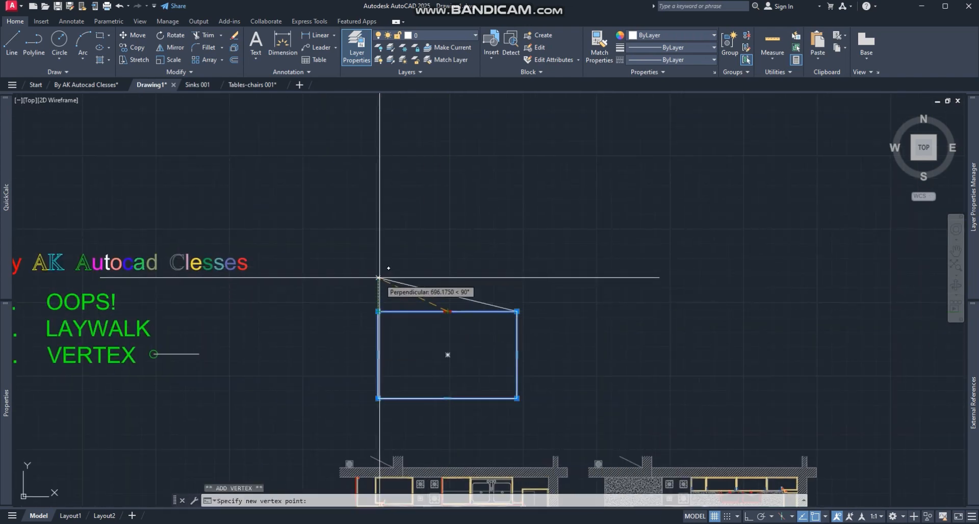
pyautogui.click(377, 237)
# Add a vertex to the sloped top edge directly above the right side, level with the raised left corner.
pyautogui.moveTo(447, 274)
pyautogui.click(471, 303)
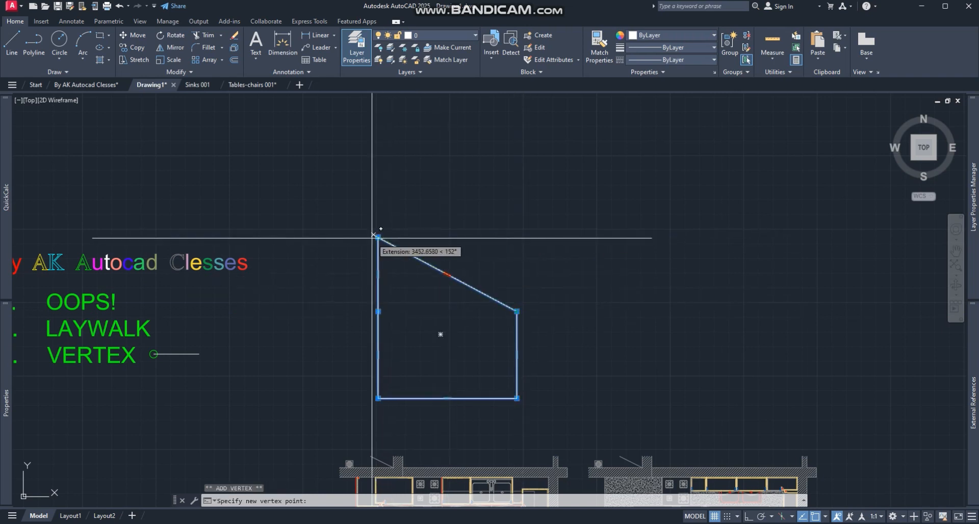
pyautogui.click(517, 237)
pyautogui.click(447, 237)
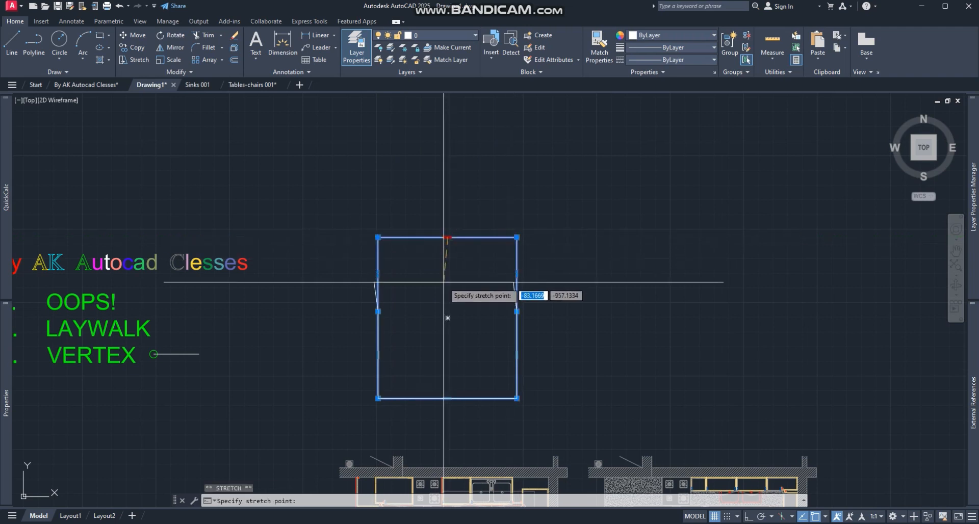
pyautogui.press('Escape')
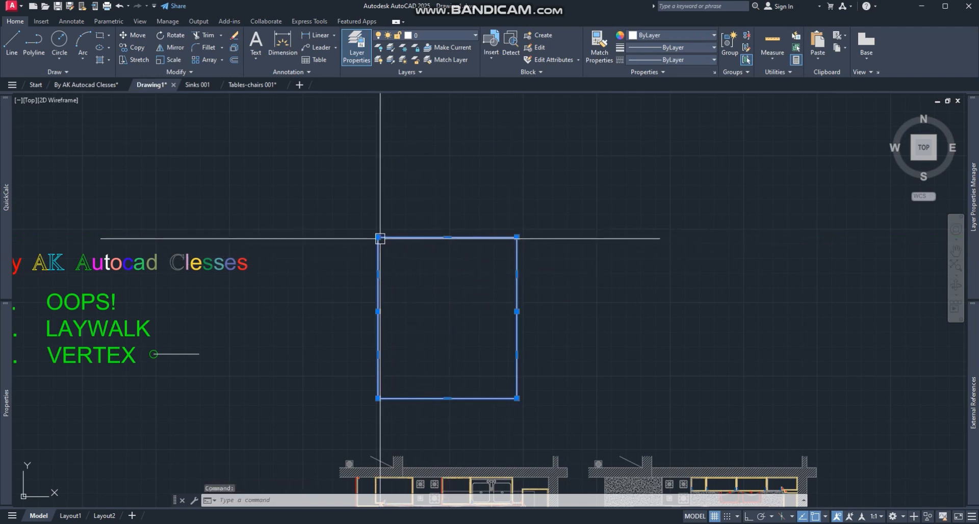
# Remove the polyline's upper-left vertex, the intermediate vertex on the right side and the lower-right vertex.
pyautogui.click(425, 278)
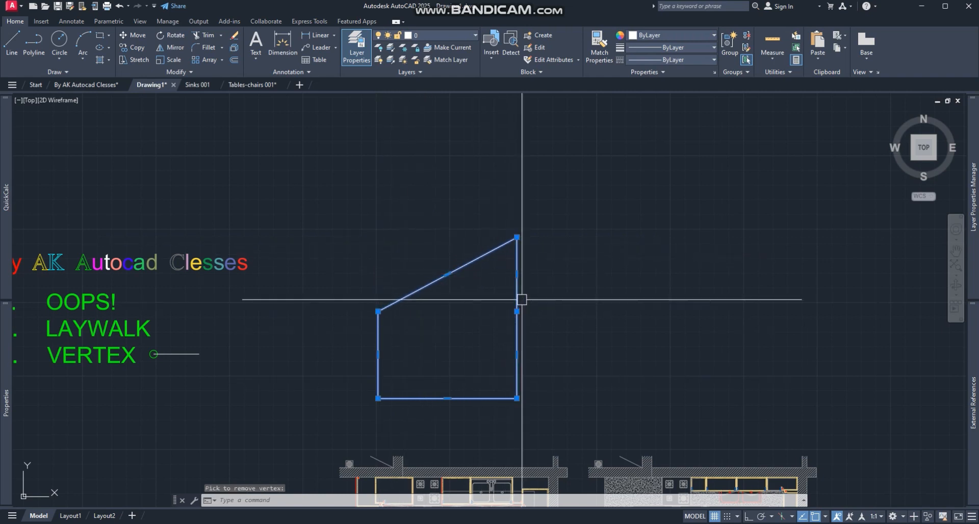
pyautogui.moveTo(517, 311)
pyautogui.click(561, 353)
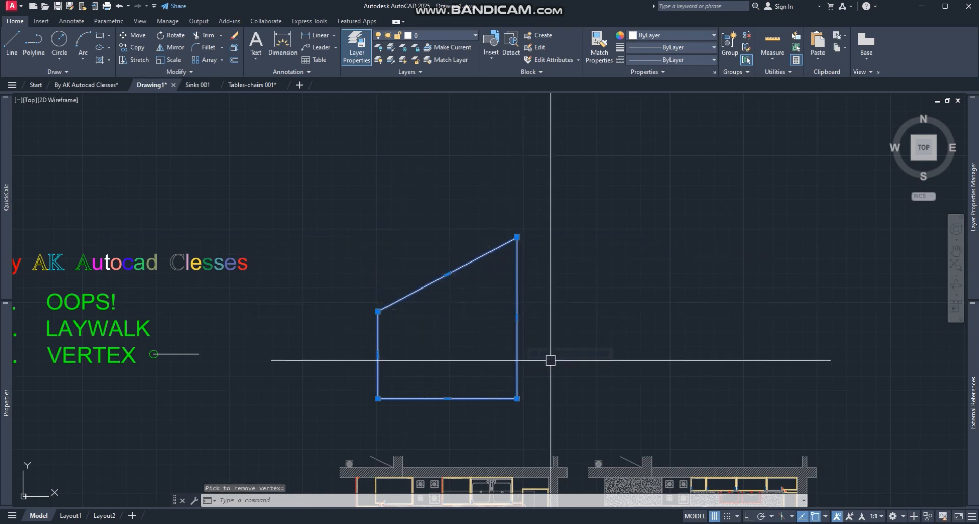
pyautogui.moveTo(517, 398)
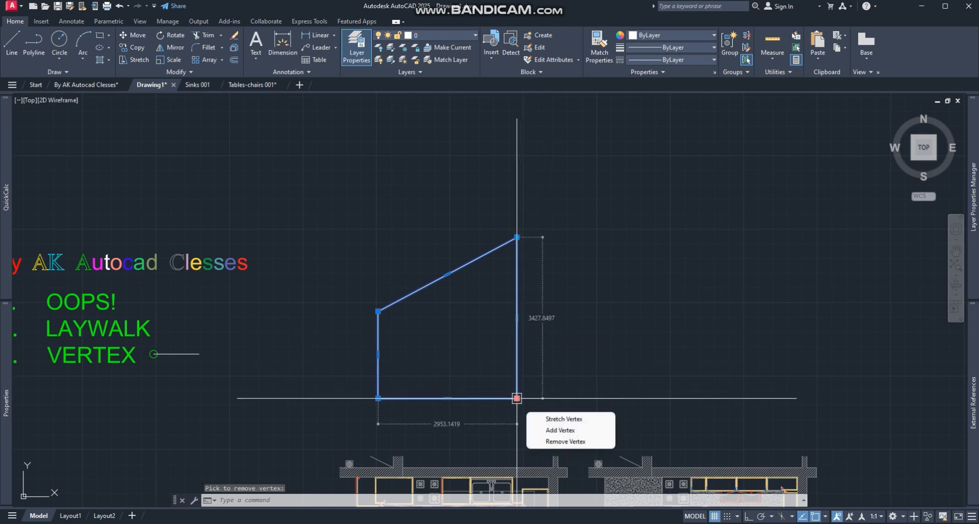
pyautogui.click(561, 441)
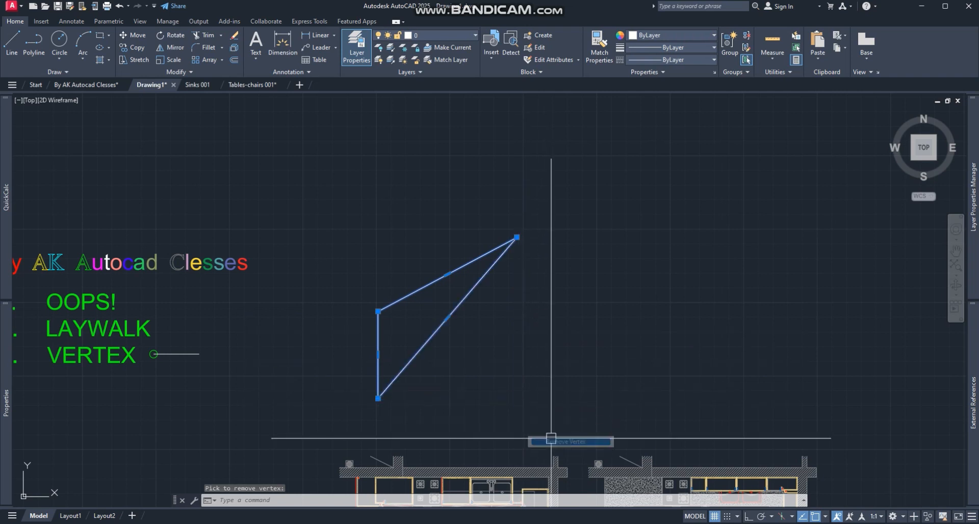
# Add a vertex at the midpoint of the polyline's long diagonal edge, keeping it on the edge.
pyautogui.click(447, 318)
pyautogui.press('ctrl')
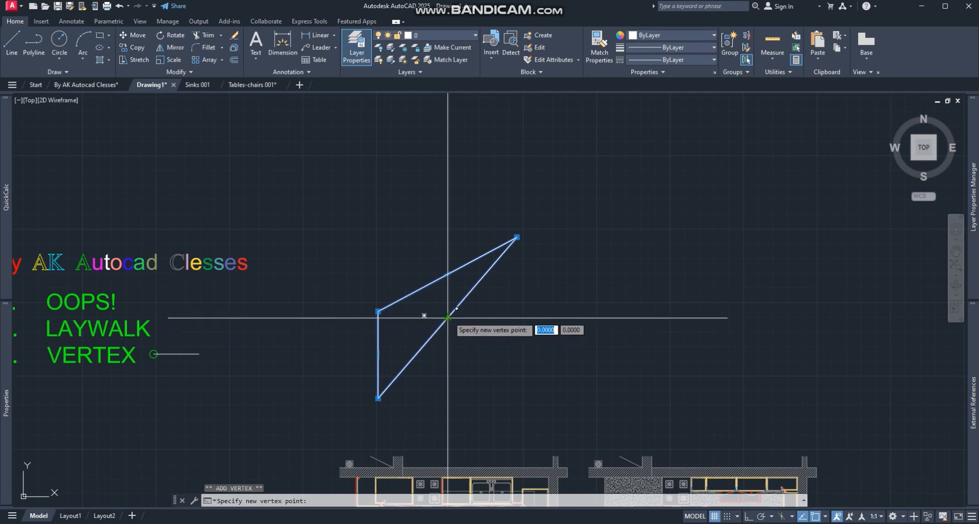
pyautogui.click(448, 318)
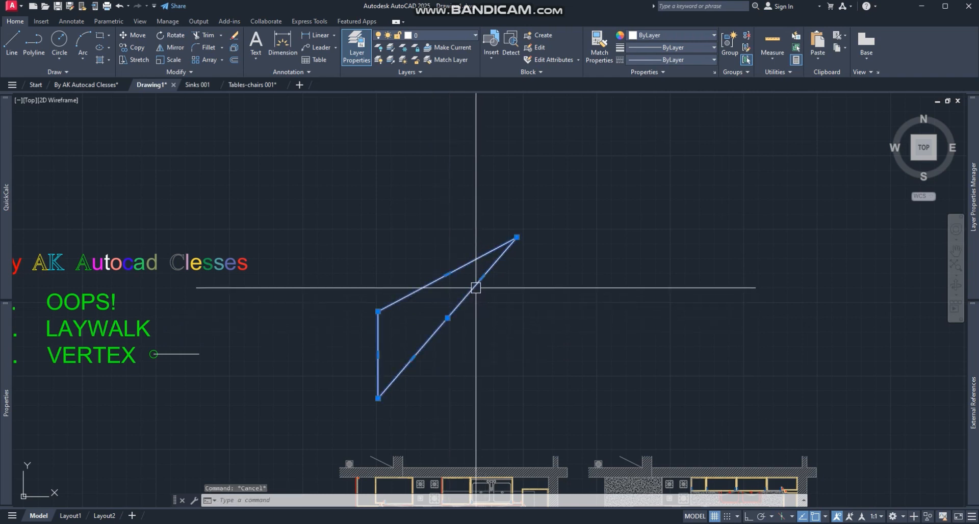
# Add two vertices above the polyline, one pulled up from the sloped upper edge and one from the resulting upper-right edge.
pyautogui.click(447, 274)
pyautogui.press('ctrl')
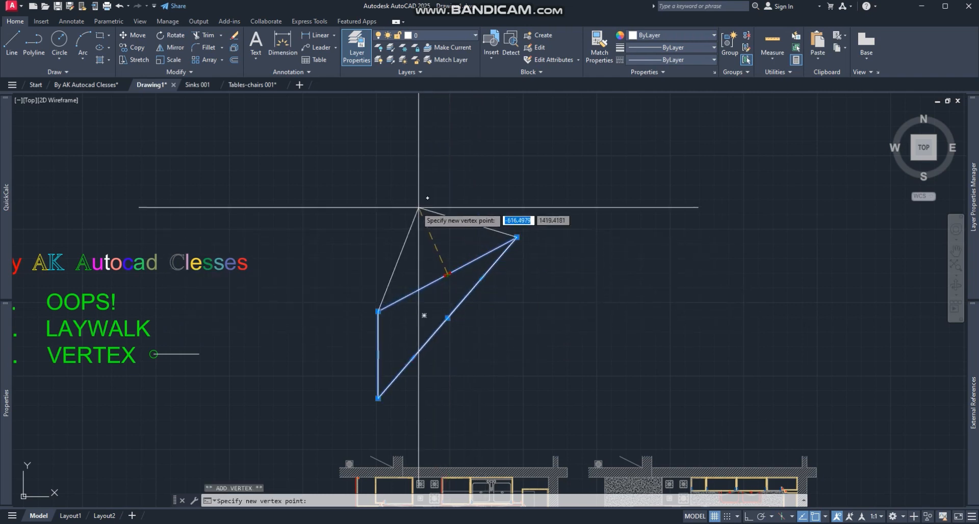
pyautogui.click(398, 169)
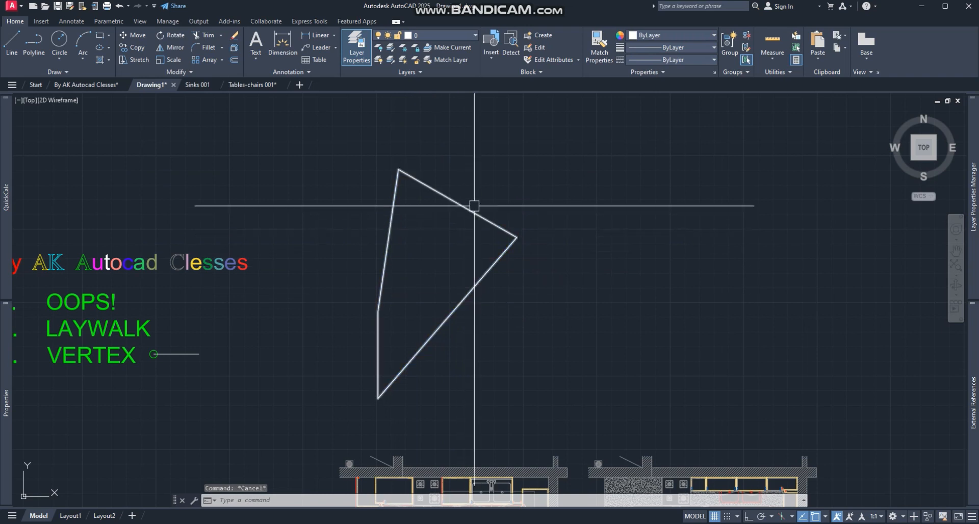
pyautogui.click(457, 203)
pyautogui.press('ctrl')
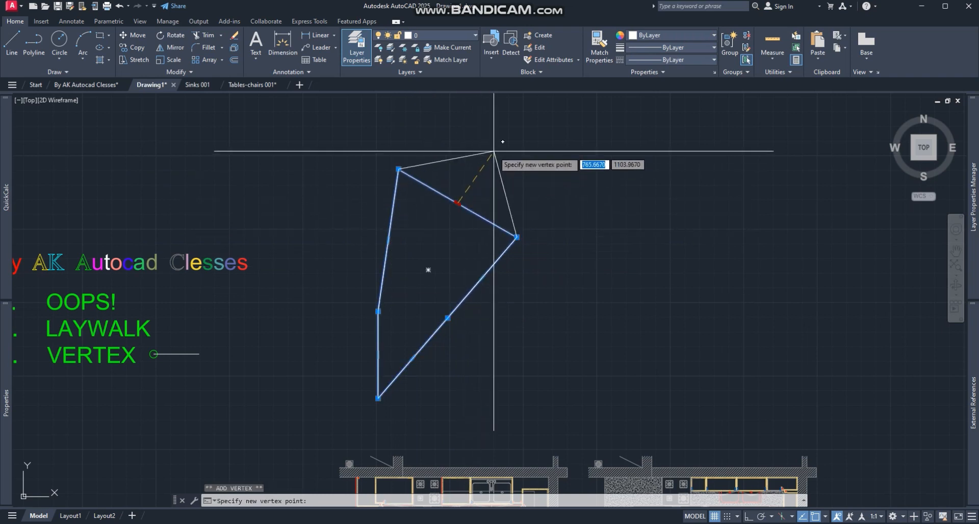
pyautogui.click(502, 141)
# Convert the short upper-right edge of the polyline to an arc bulging outward to the right.
pyautogui.click(510, 189)
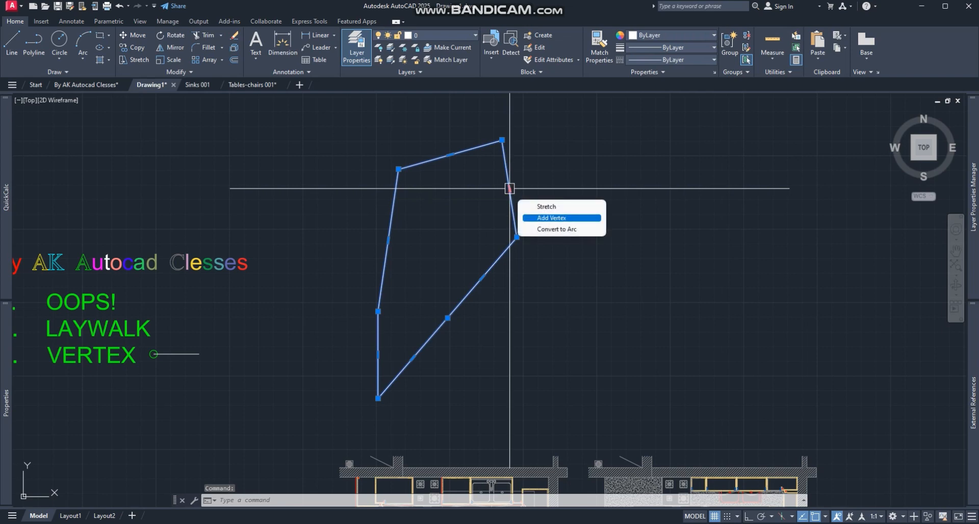
pyautogui.click(561, 229)
pyautogui.click(541, 207)
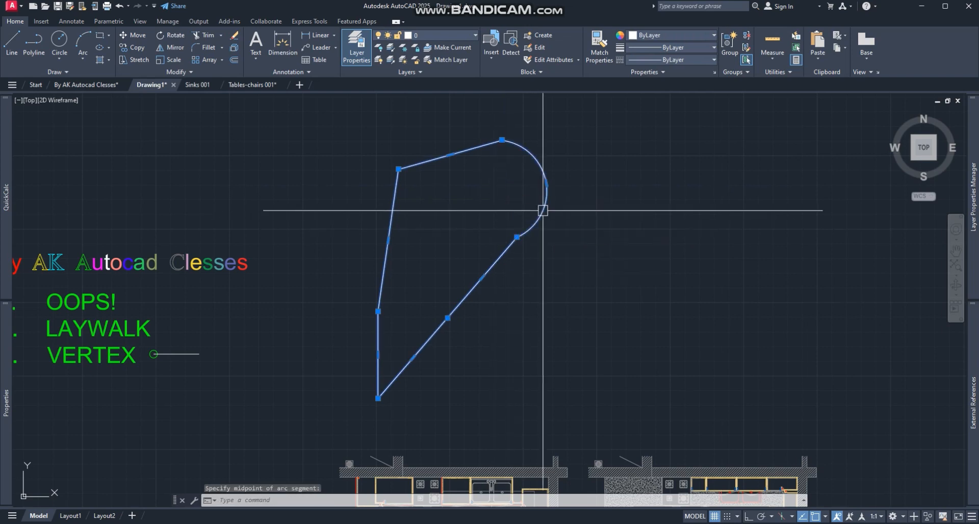
pyautogui.scroll(-5, 481, 332)
pyautogui.press('Escape')
pyautogui.scroll(3, 469, 339)
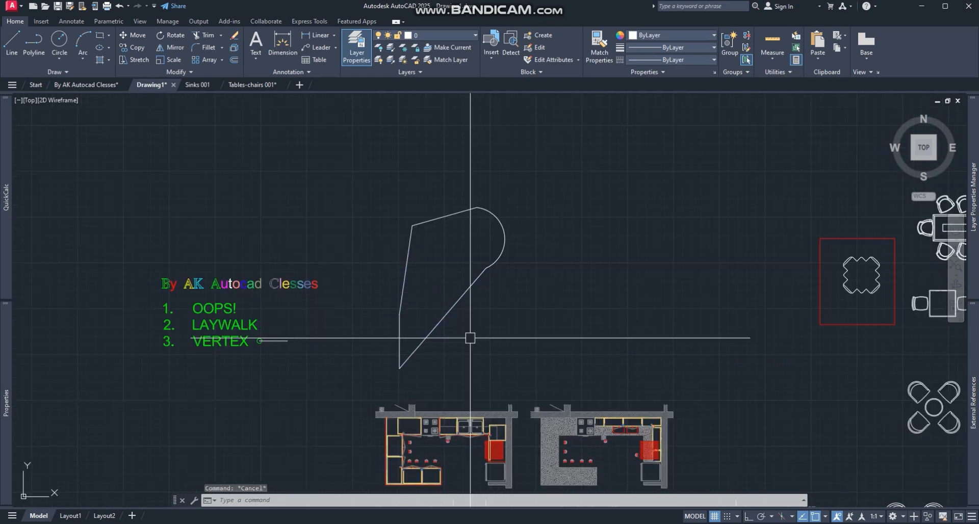
# Draw a circle to the right of the polyline and move it a short distance farther right.
pyautogui.click(453, 306)
pyautogui.moveTo(516, 320); pyautogui.dragTo(399, 316, button='middle')
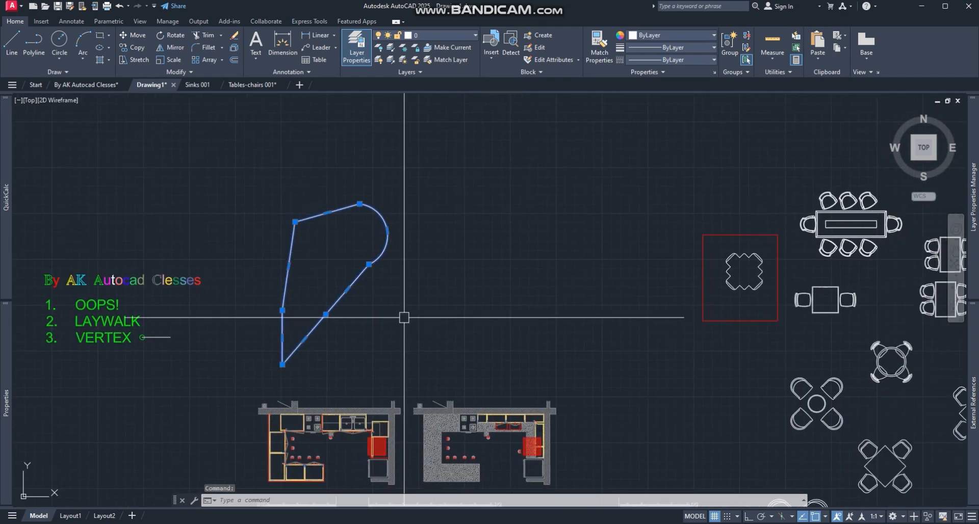
pyautogui.press('Return')
pyautogui.click(412, 291)
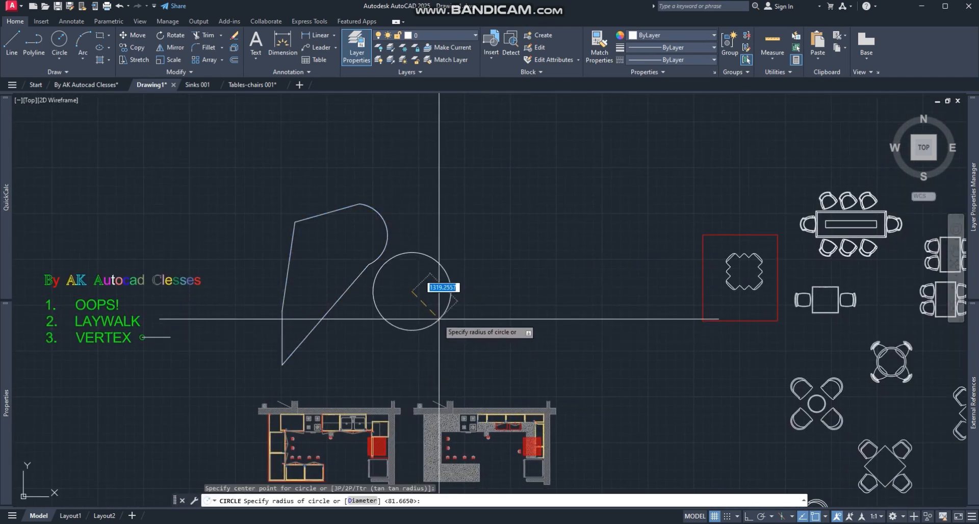
pyautogui.click(433, 319)
pyautogui.click(441, 284)
pyautogui.write('m')
pyautogui.press('Return')
pyautogui.click(394, 291)
pyautogui.click(430, 290)
pyautogui.press('Escape')
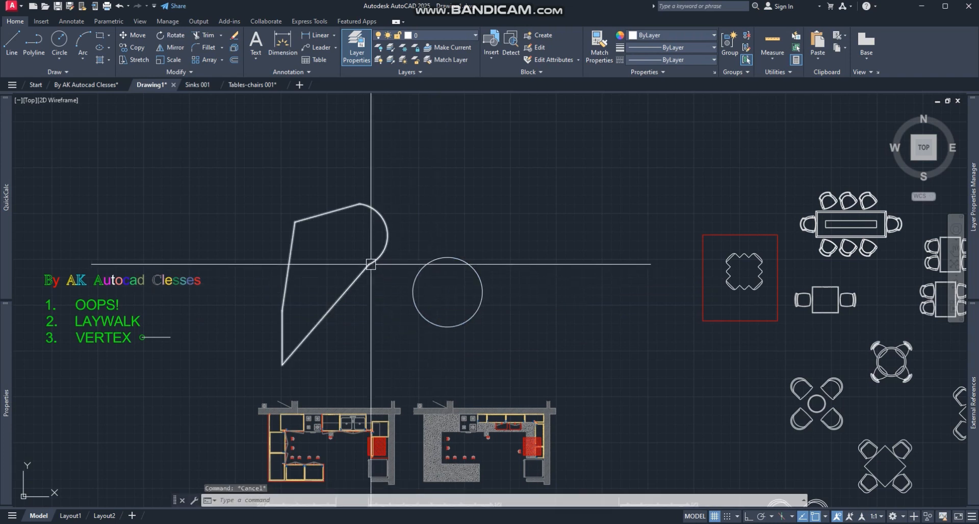
# Erase the circle beside the polyline.
pyautogui.click(431, 265)
pyautogui.write('e')
pyautogui.press('Return')
# Convert the polyline's top edge to an arc bulging upward.
pyautogui.click(378, 265)
pyautogui.scroll(4, 376, 231)
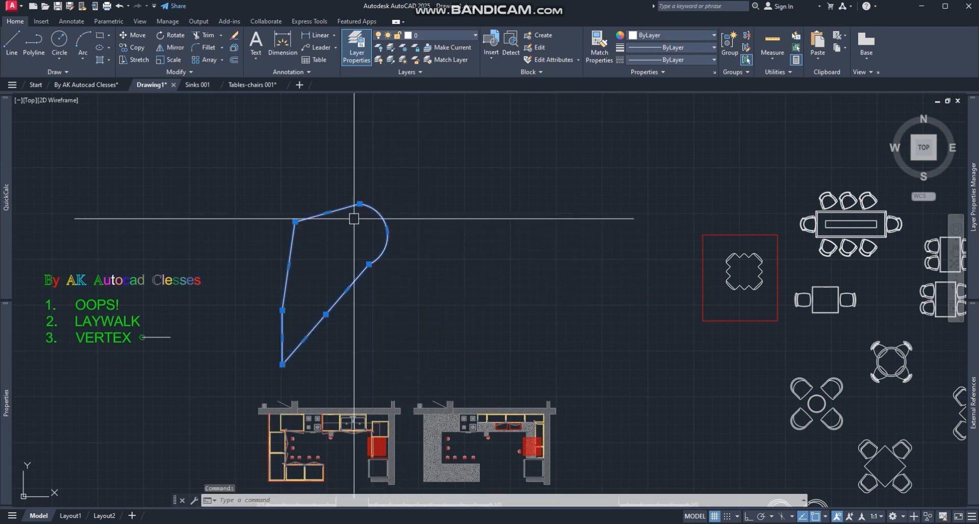
pyautogui.click(374, 248)
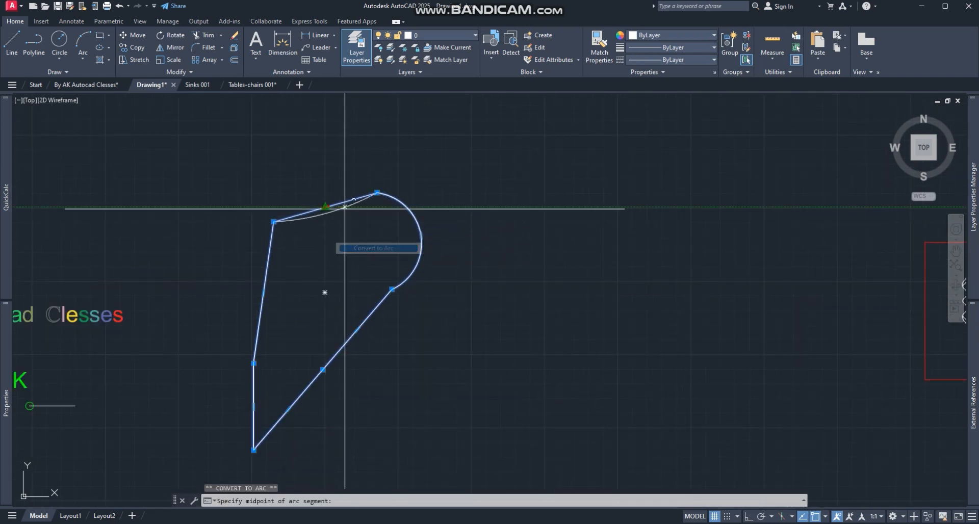
pyautogui.click(324, 179)
# Convert the polyline's long left edge and short lower-left edge to arcs bulging outward to the left.
pyautogui.moveTo(330, 223); pyautogui.dragTo(444, 164, button='middle')
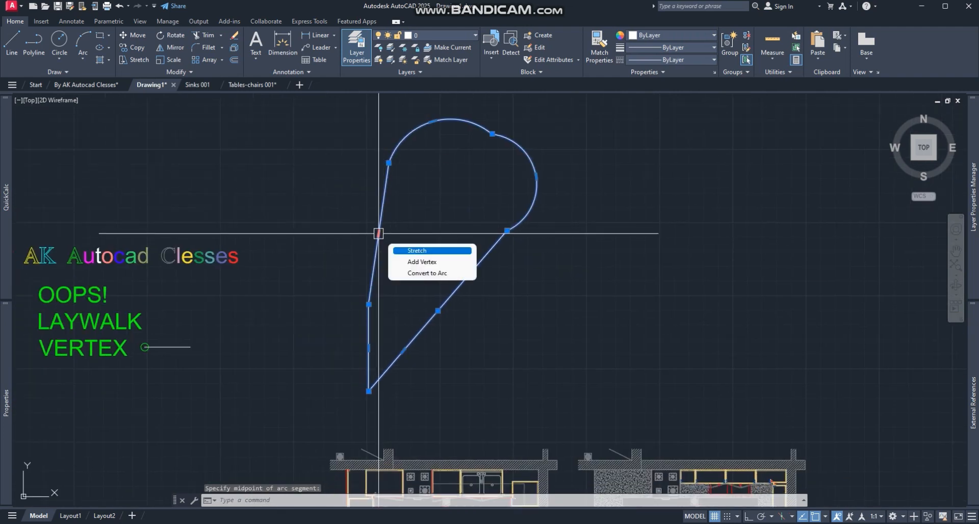
pyautogui.click(432, 273)
pyautogui.click(340, 230)
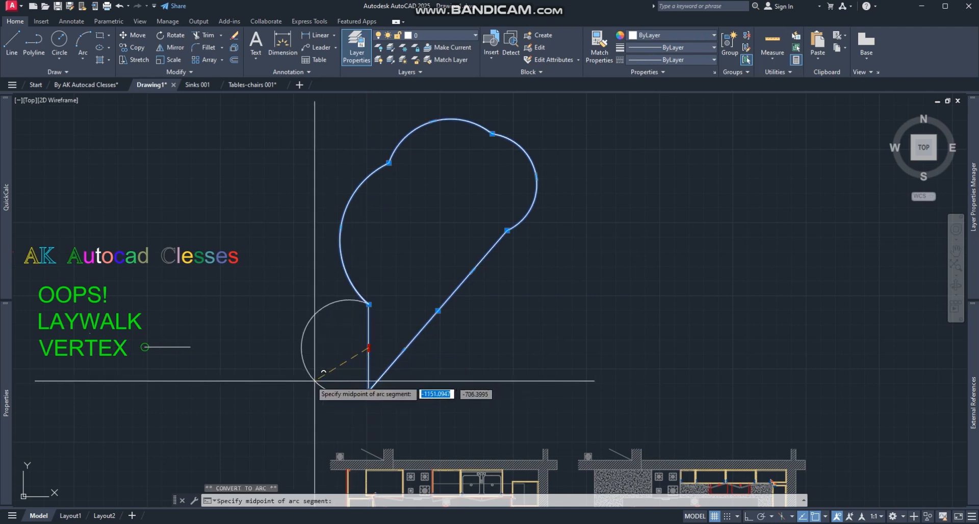
pyautogui.click(296, 348)
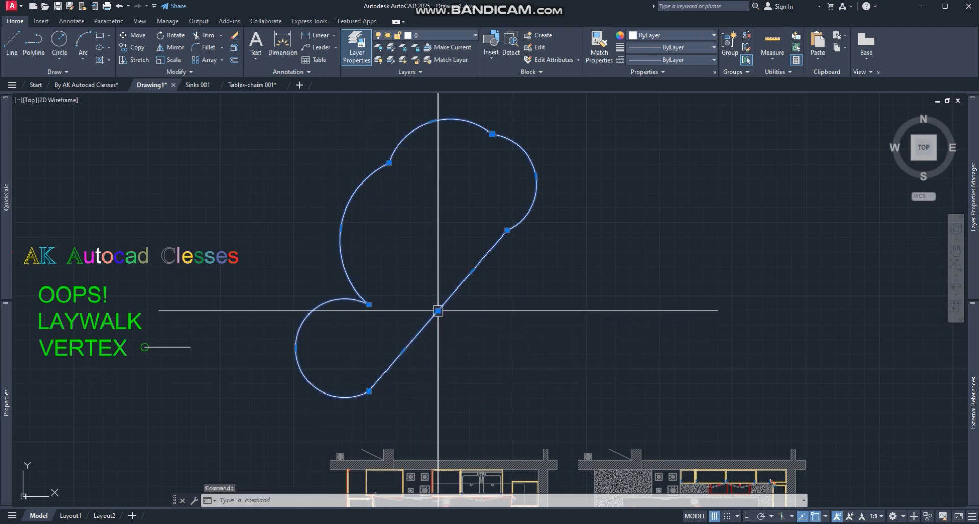
# Stretch the diagonal edge's middle vertex down and to the right to form a corner below the right arc.
pyautogui.click(438, 311)
pyautogui.click(506, 352)
pyautogui.press('Escape')
# Remove the vertex joining the two left arcs and the vertex joining the two upper arcs.
pyautogui.click(363, 300)
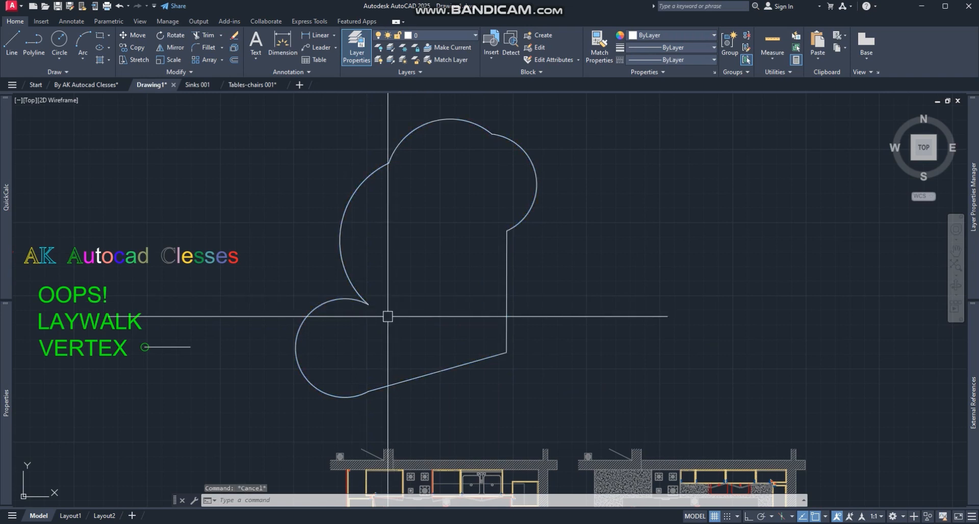
pyautogui.moveTo(369, 304)
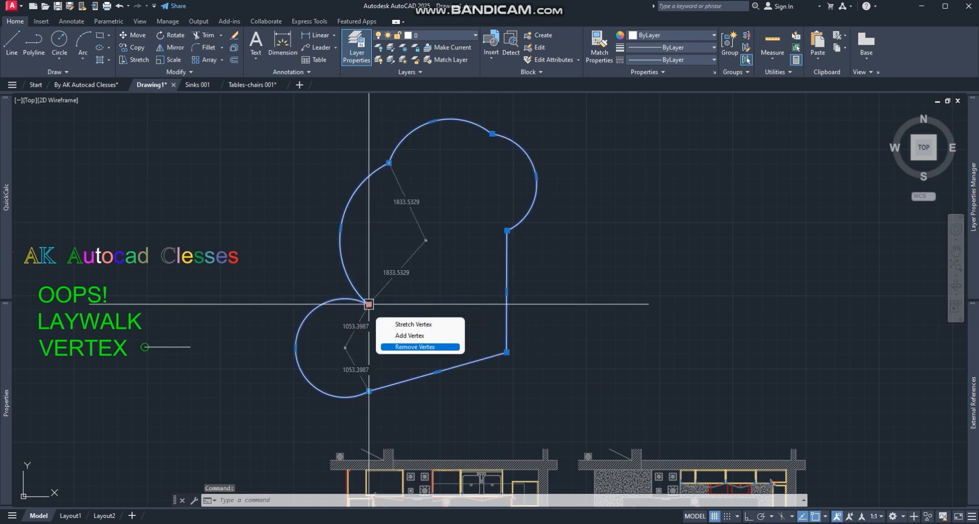
pyautogui.click(388, 347)
pyautogui.moveTo(439, 152); pyautogui.dragTo(430, 240, button='middle')
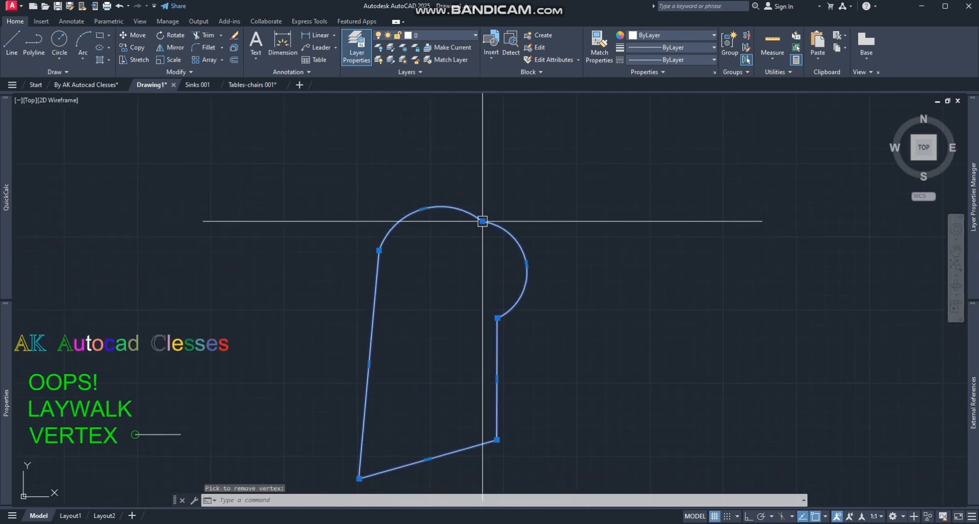
pyautogui.moveTo(482, 221)
pyautogui.click(530, 263)
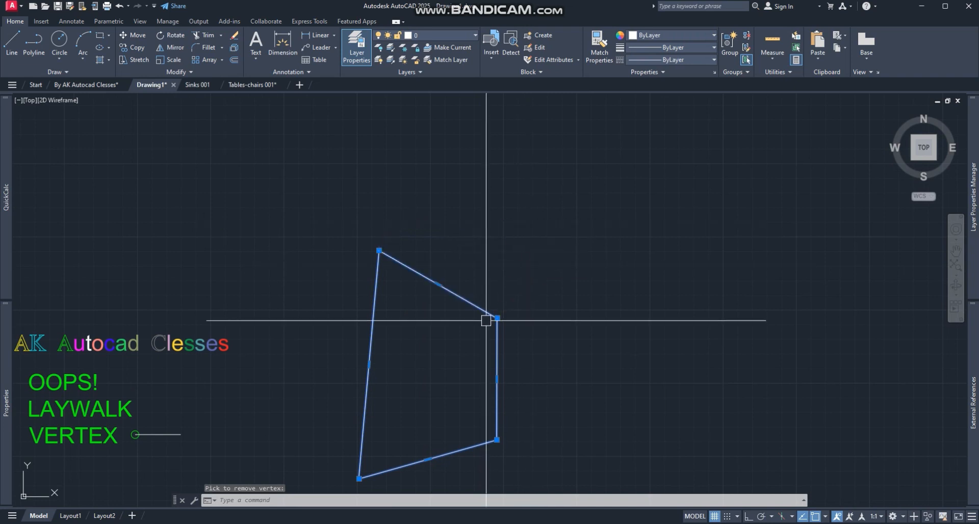
pyautogui.press('Escape')
pyautogui.scroll(-4, 400, 219)
pyautogui.scroll(2, 413, 273)
pyautogui.click(504, 205)
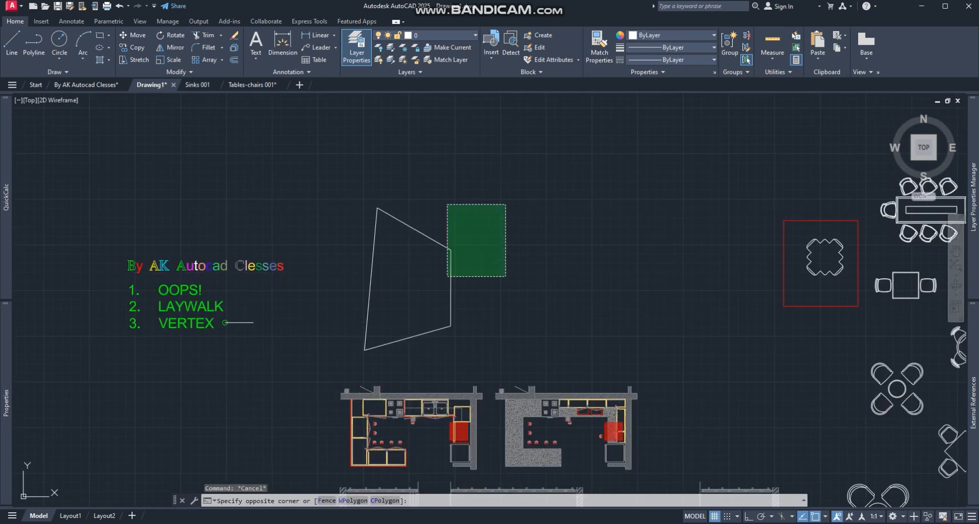
pyautogui.click(369, 328)
pyautogui.press('Escape')
pyautogui.scroll(-2, 353, 265)
pyautogui.moveTo(445, 342)
pyautogui.mouseDown(button='middle')
pyautogui.moveTo(393, 236)
pyautogui.moveTo(348, 208)
pyautogui.mouseUp(button='middle')
pyautogui.moveTo(144, 227); pyautogui.dragTo(253, 335, button='middle')
pyautogui.scroll(2, 248, 304)
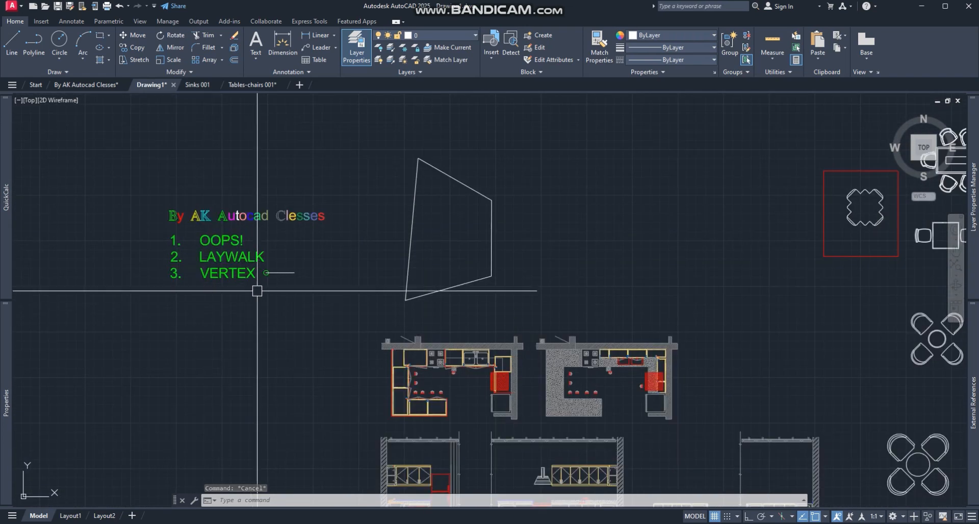
pyautogui.click(243, 275)
pyautogui.press('Escape')
pyautogui.scroll(-4, 312, 273)
pyautogui.scroll(3, 457, 323)
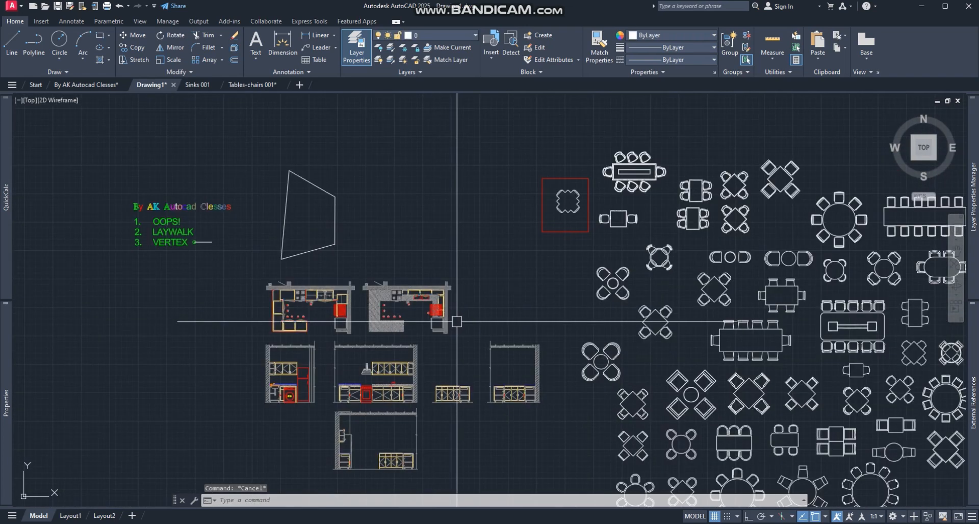
# Delete the red rectangle surrounding the merged table-and-chairs outline.
pyautogui.scroll(1, 415, 323)
pyautogui.moveTo(365, 294)
pyautogui.mouseDown(button='middle')
pyautogui.moveTo(301, 295)
pyautogui.moveTo(330, 317)
pyautogui.moveTo(321, 292)
pyautogui.moveTo(342, 286)
pyautogui.moveTo(343, 297)
pyautogui.moveTo(372, 312)
pyautogui.mouseUp(button='middle')
pyautogui.click(511, 223)
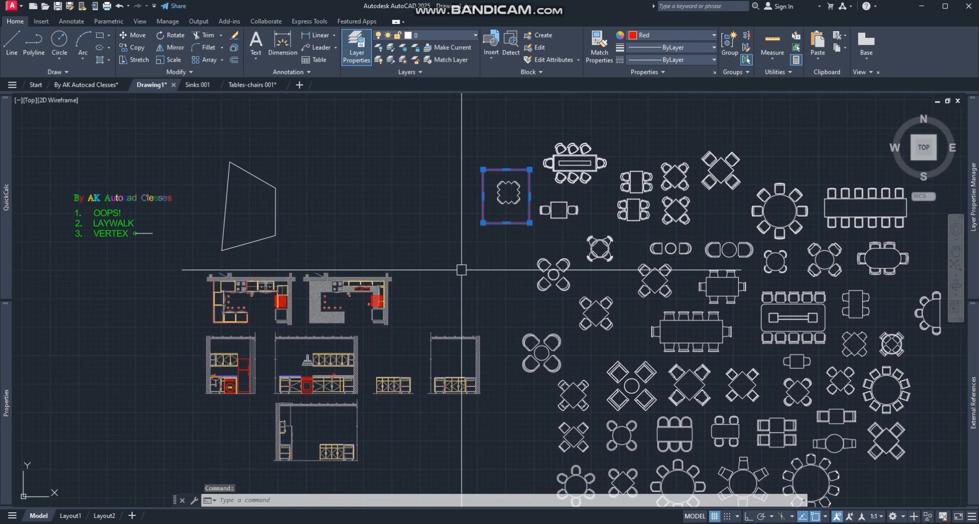
pyautogui.moveTo(253, 238); pyautogui.dragTo(341, 248, button='middle')
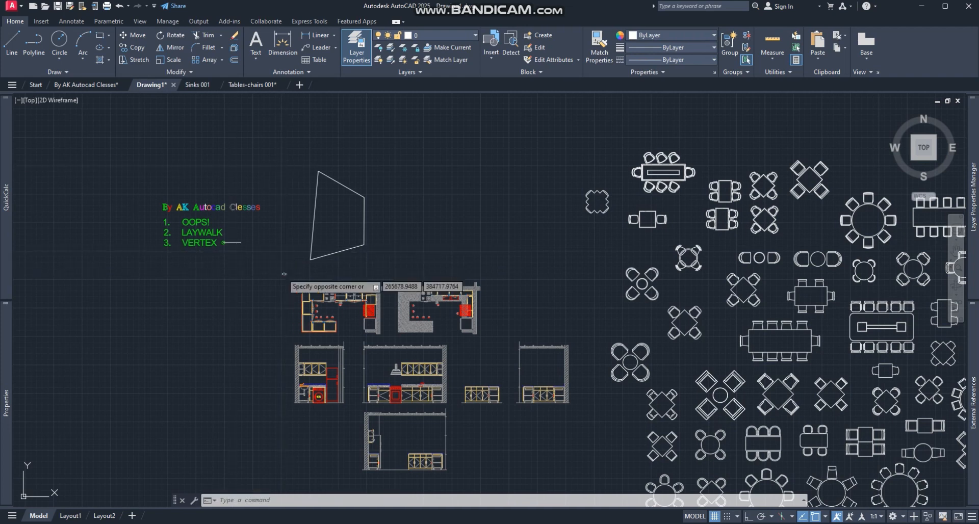
pyautogui.click(399, 246)
pyautogui.scroll(3, 419, 255)
pyautogui.click(240, 242)
pyautogui.scroll(-3, 241, 242)
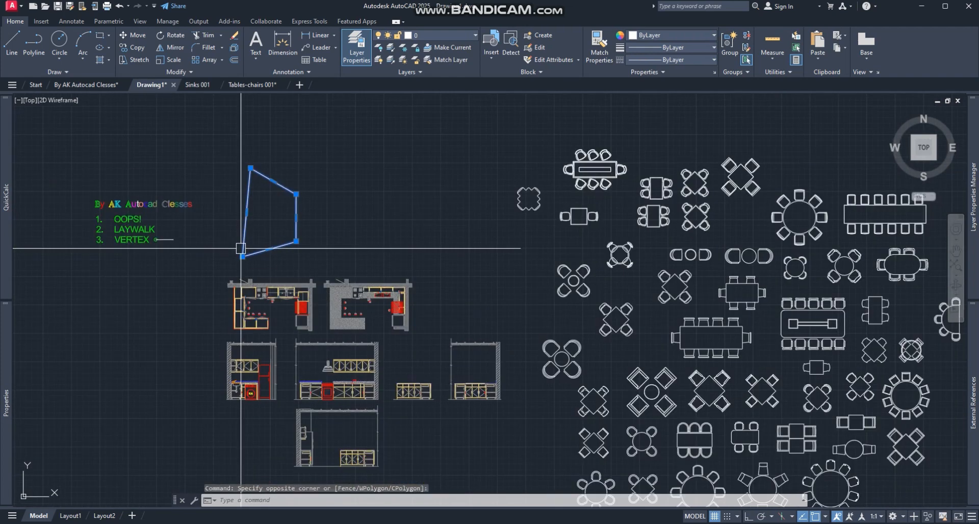
pyautogui.press('Escape')
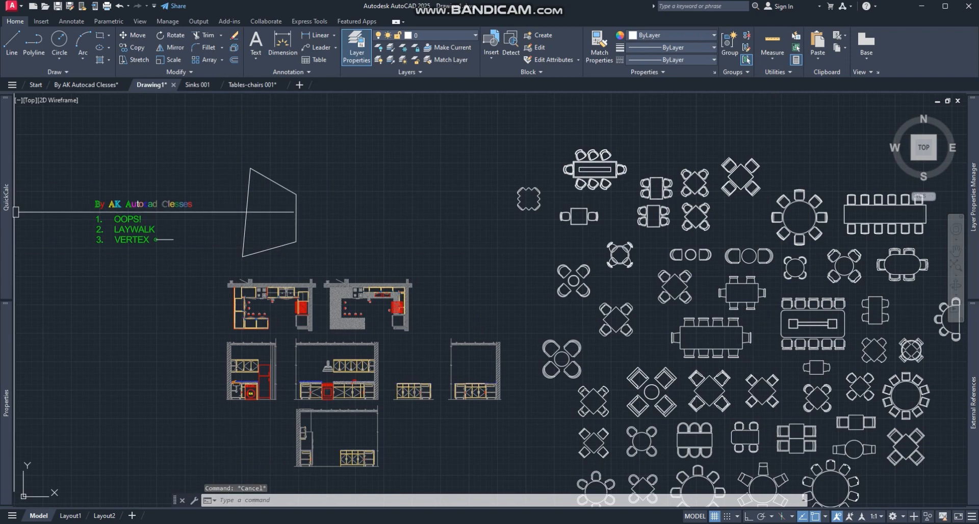